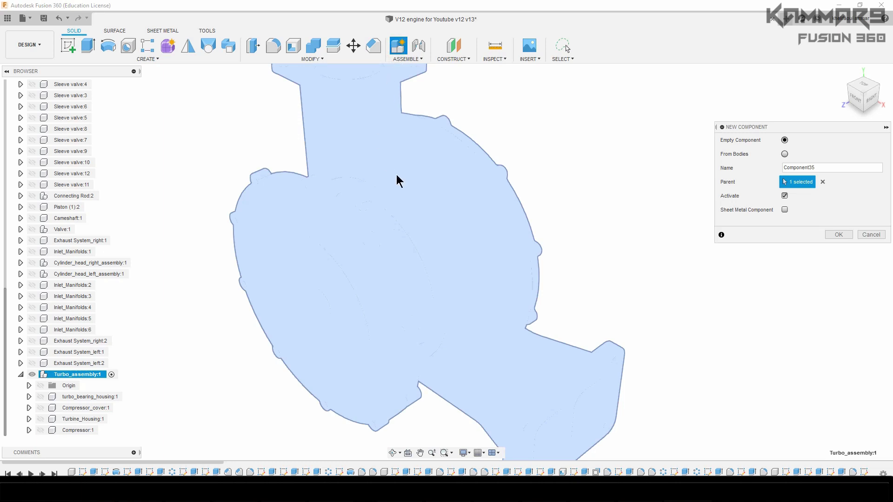
Create an empty component named Turbine inside Turbo_assembly and show its origin planes
double_click(823, 167)
text(Turbine)
click(833, 236)
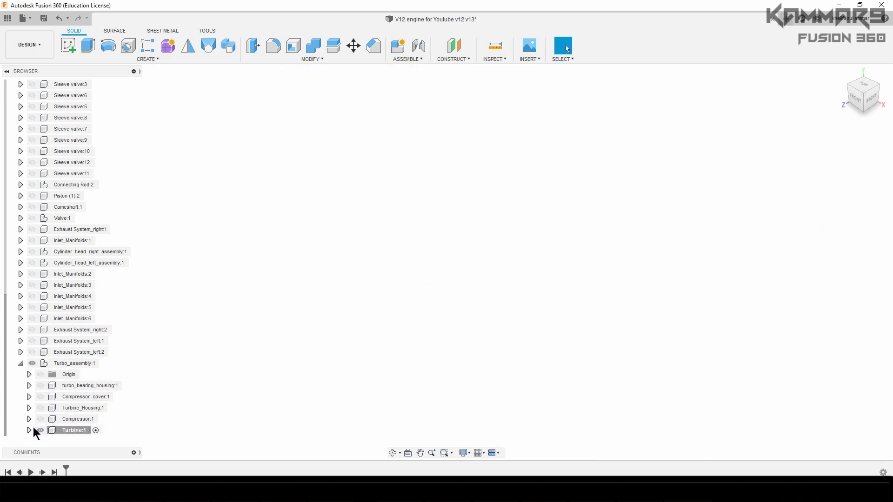
click(30, 431)
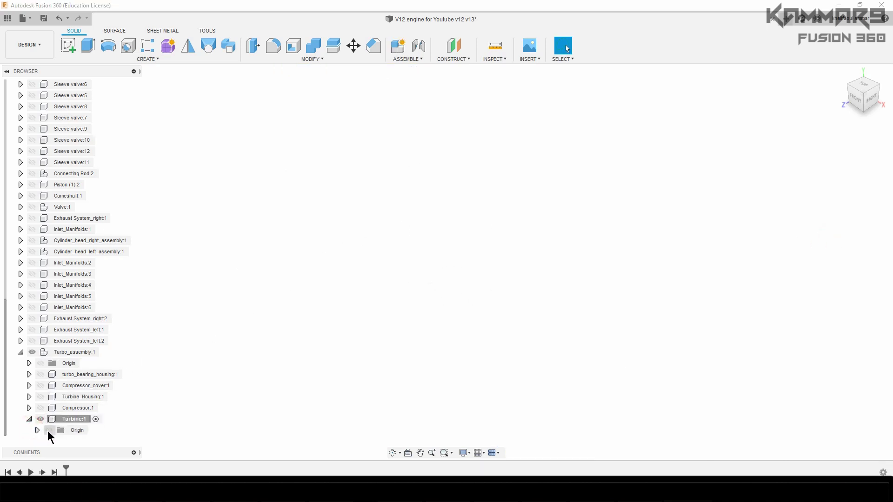
click(49, 430)
Sketch a 50 mm diameter circle centred on the origin on the Turbine's XY plane
click(472, 229)
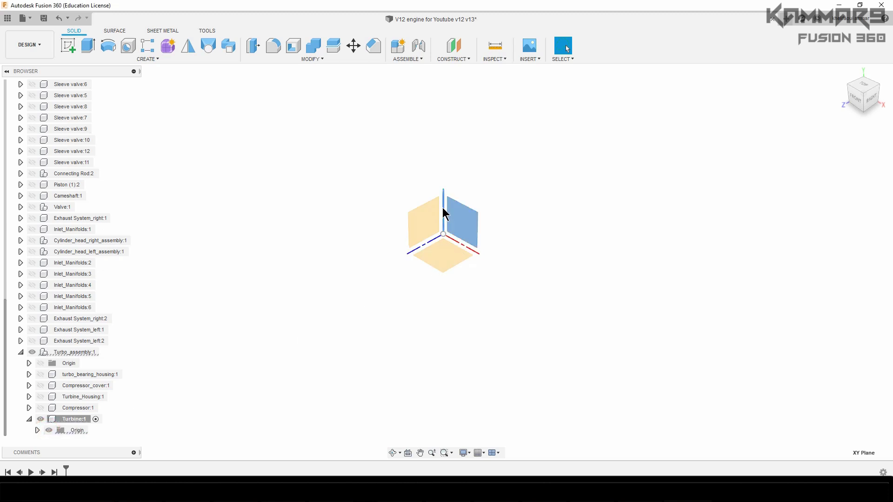
key(c)
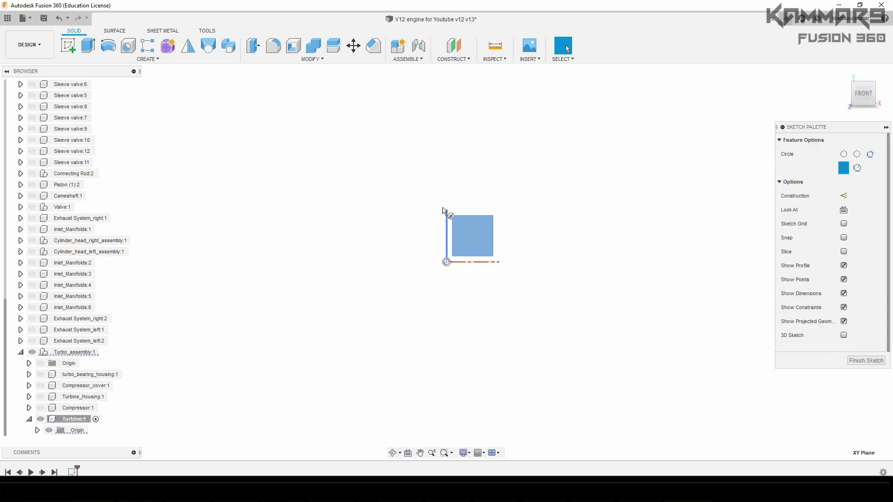
click(441, 265)
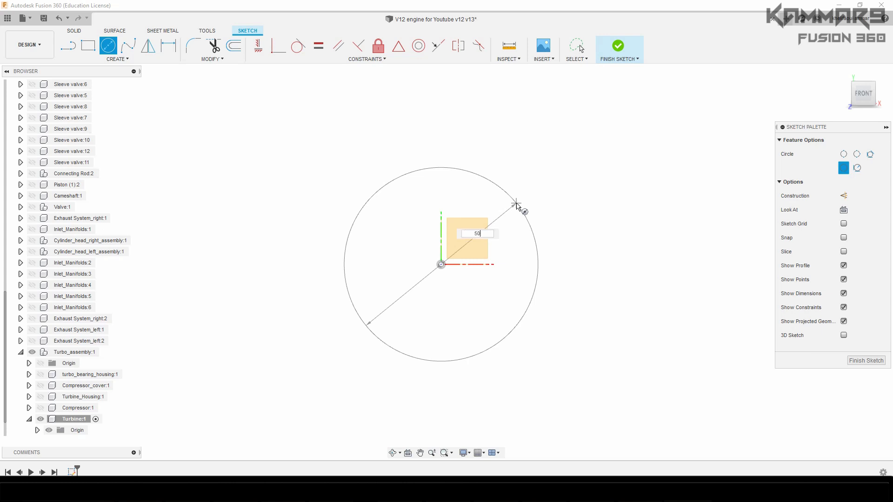
text(50)
key(Return)
key(Escape)
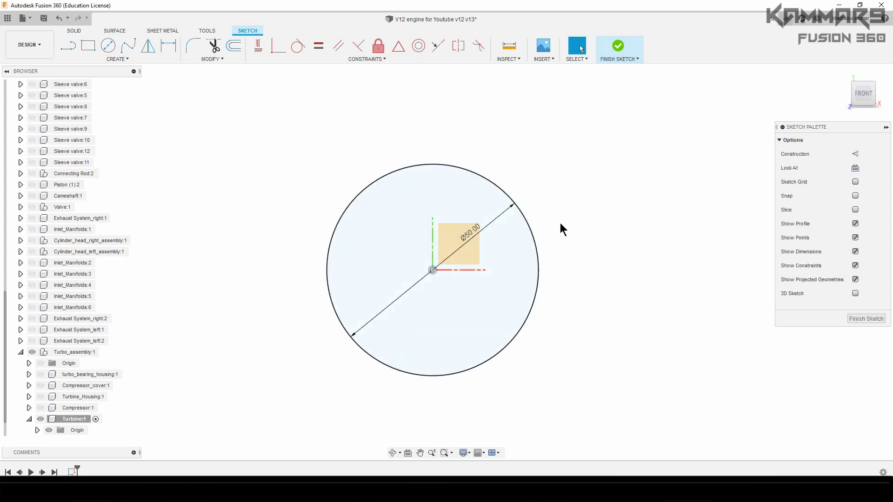
Extrude the circle profile 2 mm as a new body to form the turbine disc
mouse_move(560, 223)
shift+middle_down()
mouse_move(529, 245)
mouse_move(526, 260)
shift+middle_up()
key(q)
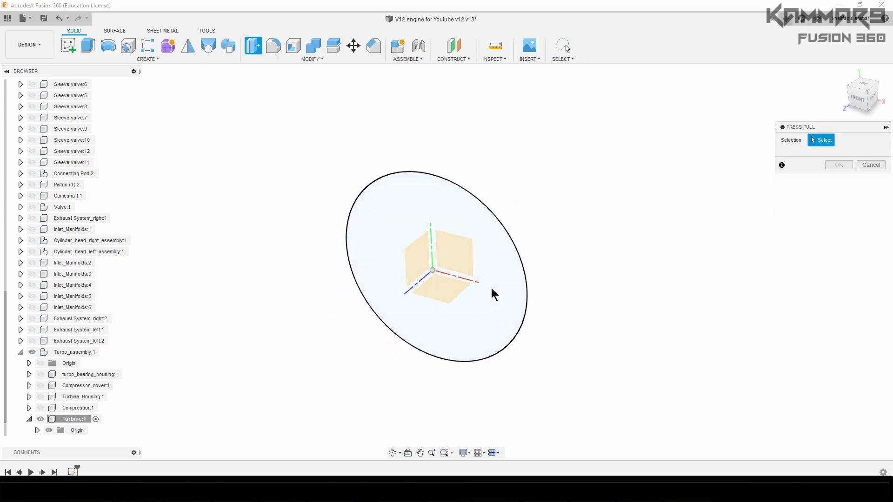
click(491, 288)
text(2)
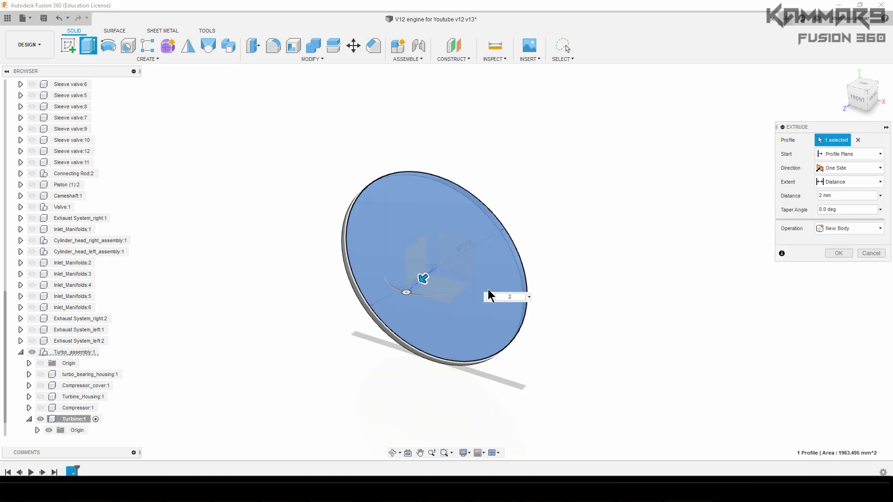
click(831, 254)
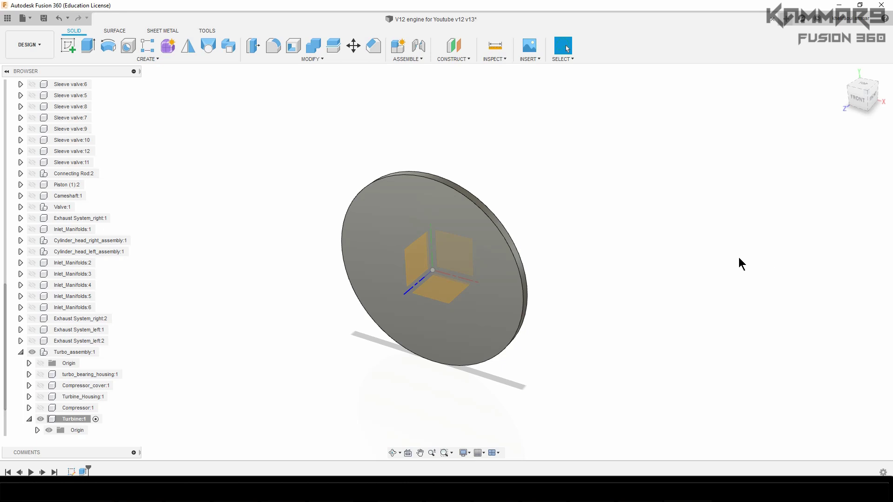
Start a sketch on the XZ plane and draw a vertical axis line from the origin away from the disc, ending in a small stepped tip with a shoulder line
click(863, 82)
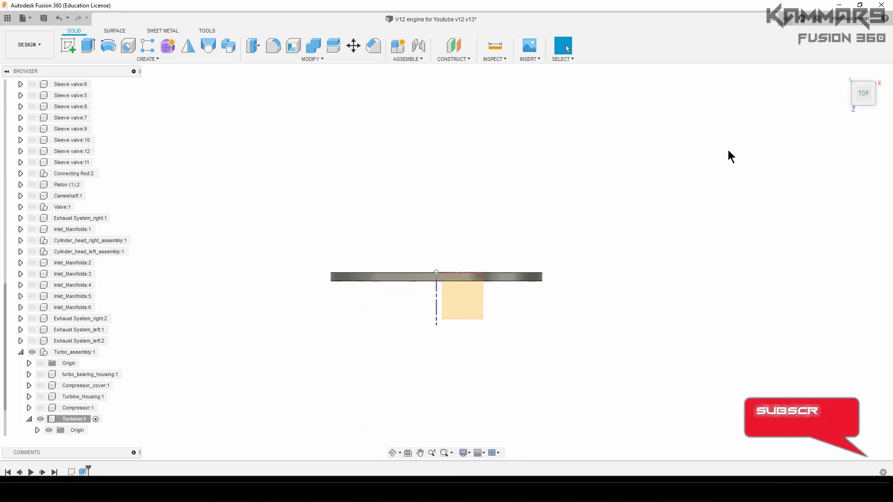
click(461, 305)
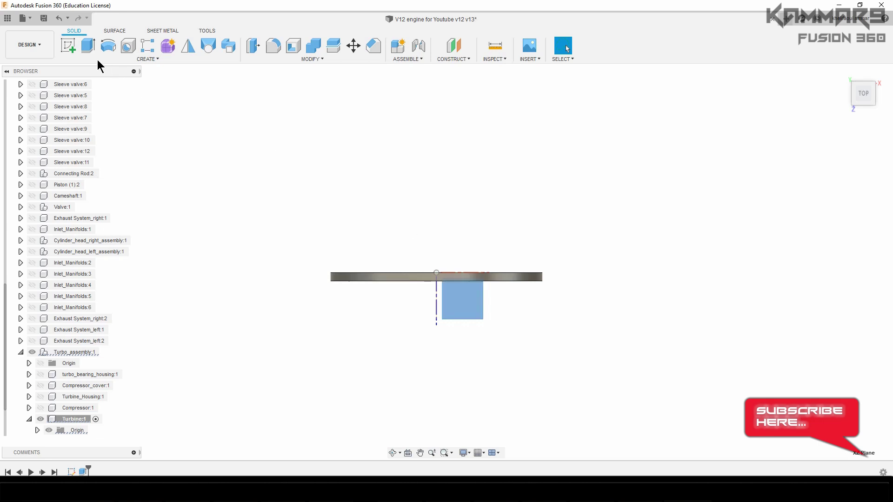
click(69, 46)
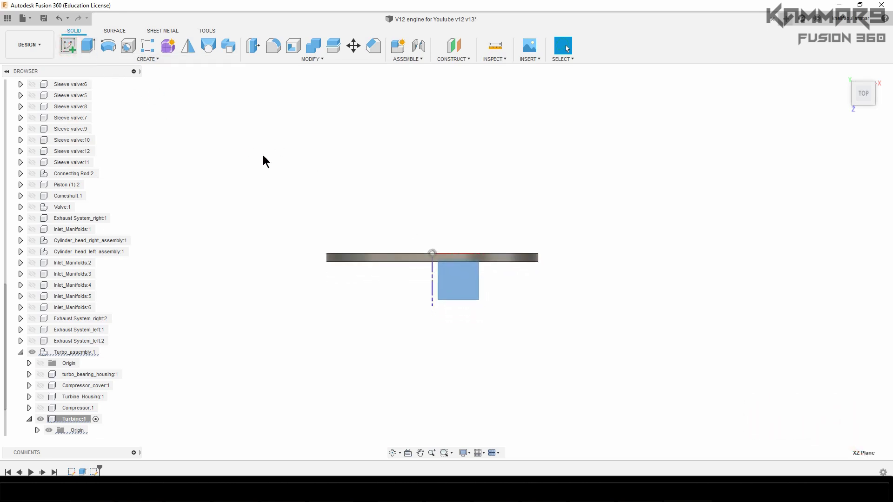
scroll(454, 174, up, 2)
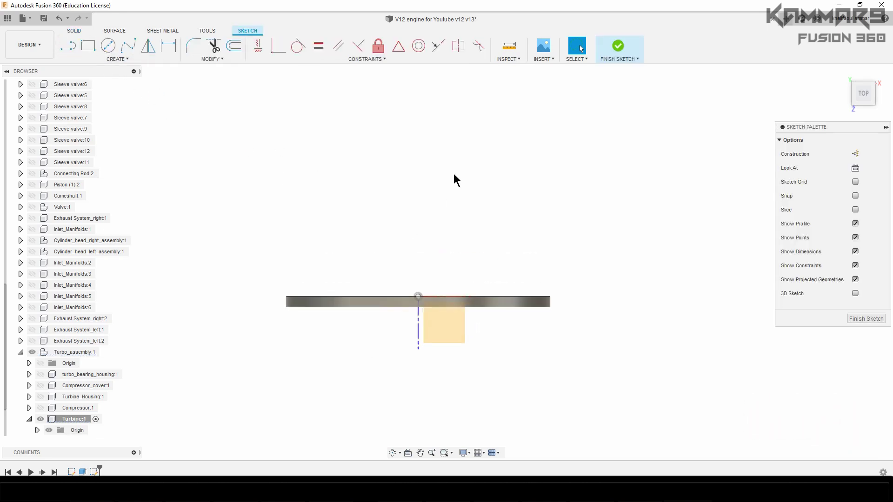
scroll(455, 177, down, 3)
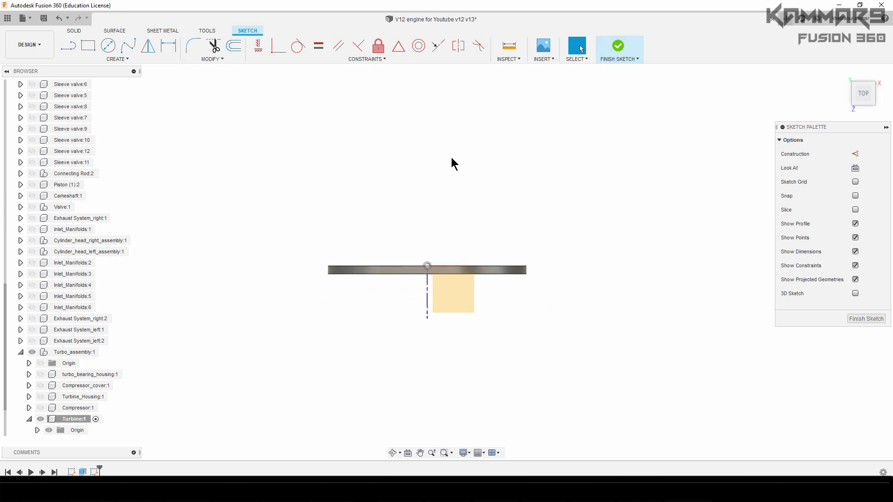
scroll(445, 149, up, 4)
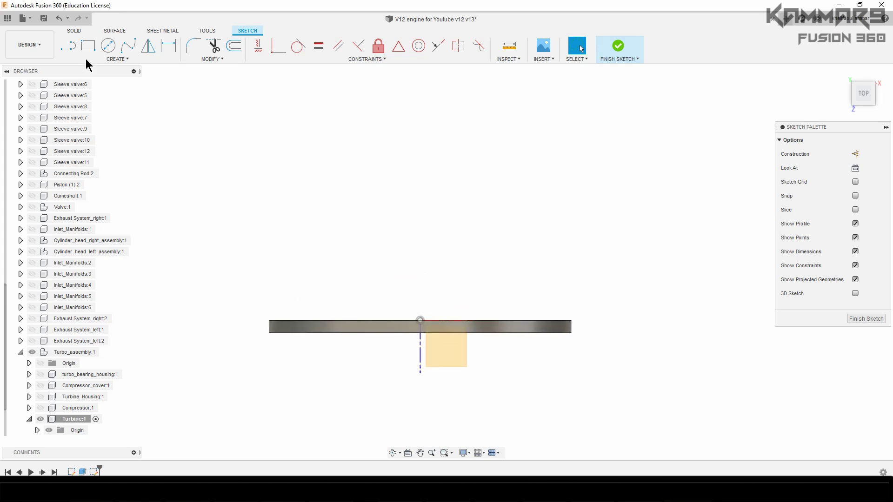
key(l)
click(420, 320)
click(420, 135)
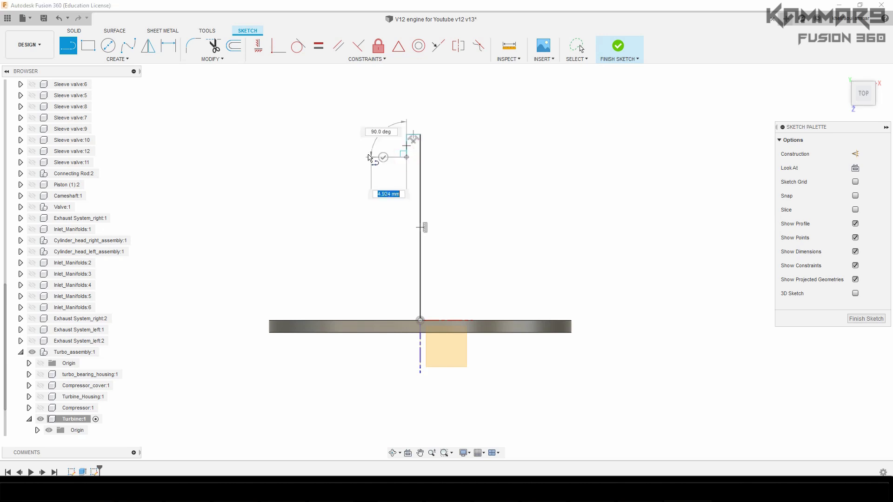
click(367, 157)
key(Escape)
Sketch a base line about 21 mm outward from the origin, continue up about 7 mm and back inward to form a lower step
key(l)
click(420, 320)
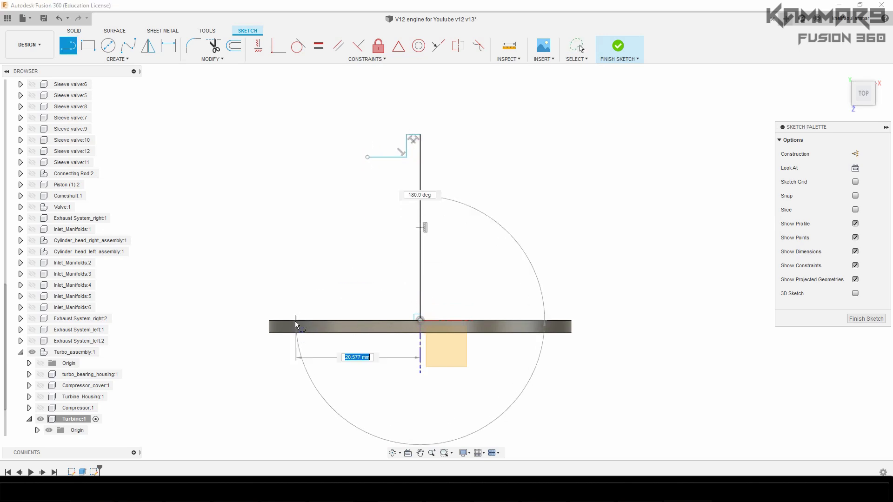
click(295, 321)
click(295, 280)
click(350, 280)
Dimension the lower step's inner endpoint at 12 mm from the origin
key(d)
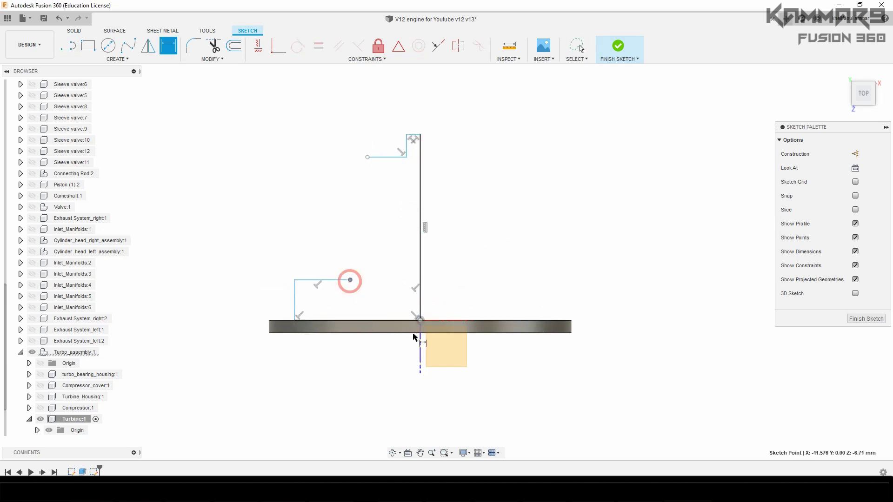
click(420, 320)
click(384, 368)
text(16)
key(Return)
click(365, 367)
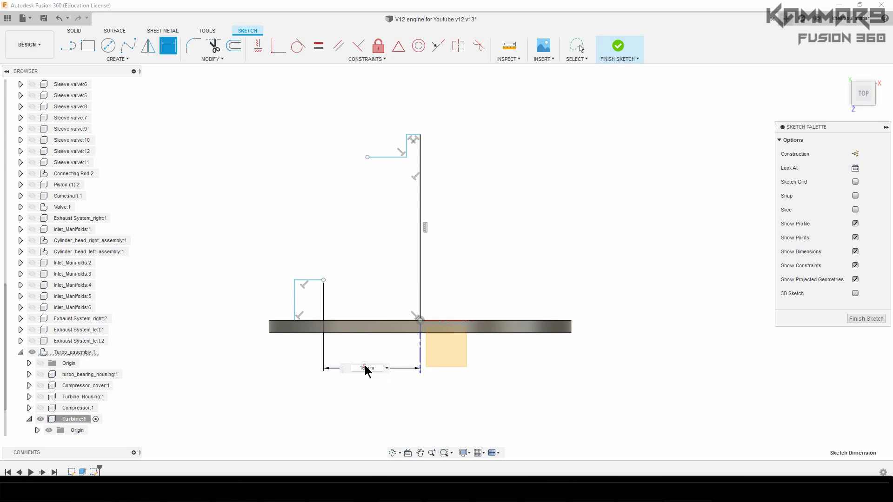
text(12)
key(Return)
Dimension the lower step's outer edge at 16 mm from the origin
click(295, 300)
click(420, 320)
click(363, 410)
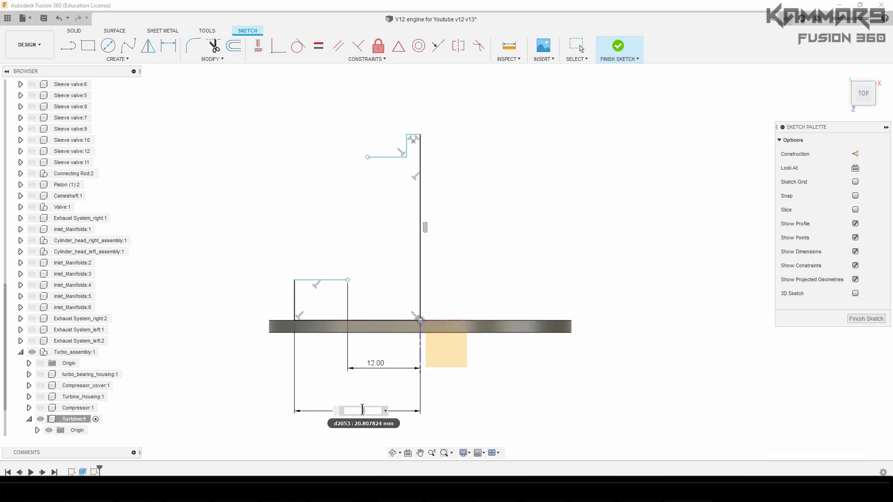
text(16)
key(Return)
Dimension the small tip step at the top of the axis line as 1 mm wide and 1 mm high
click(414, 134)
click(415, 110)
text(1)
key(Return)
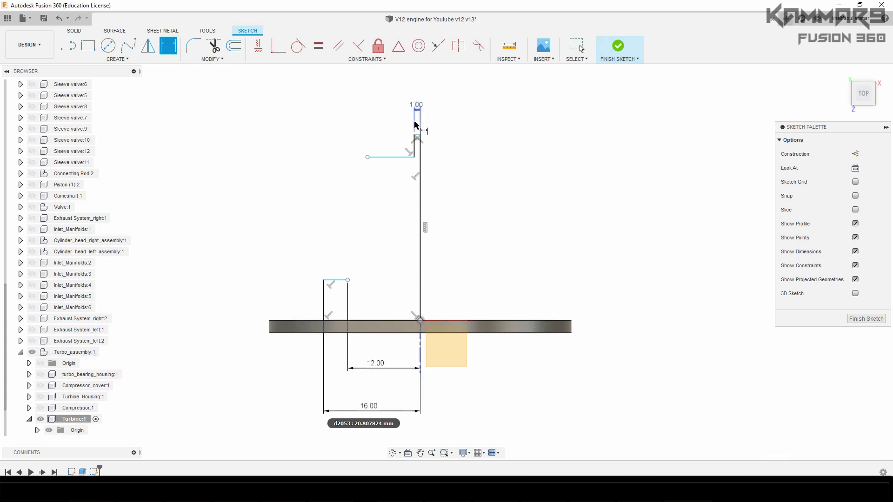
scroll(414, 123, up, 2)
click(413, 153)
click(386, 144)
text(1)
Dimension the shoulder line's outer endpoint at 4.5 mm from the axis line and move the tip's height dimension clear of the profile
click(350, 147)
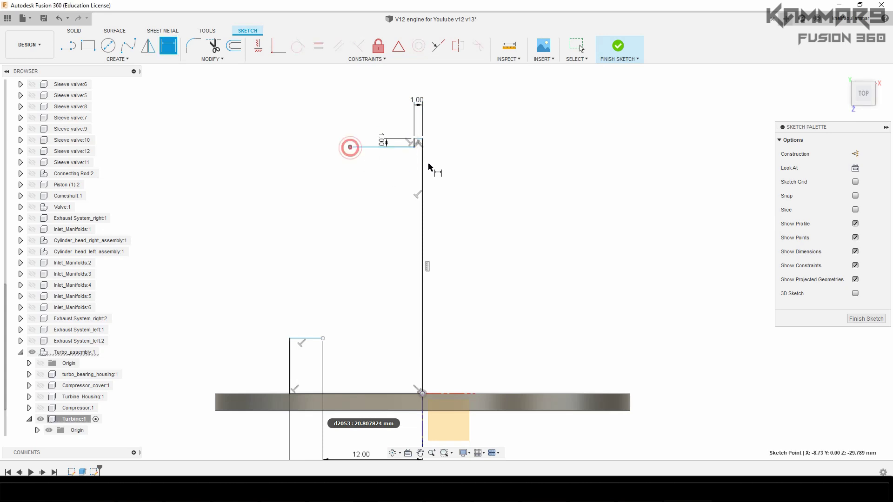
click(422, 164)
click(411, 78)
text(4.5)
key(Return)
scroll(448, 109, up, 1)
middle_drag(448, 109, 424, 132)
drag(356, 165, 436, 166)
Set the height of the shoulder line above the base line to 20 mm
key(d)
scroll(437, 172, down, 2)
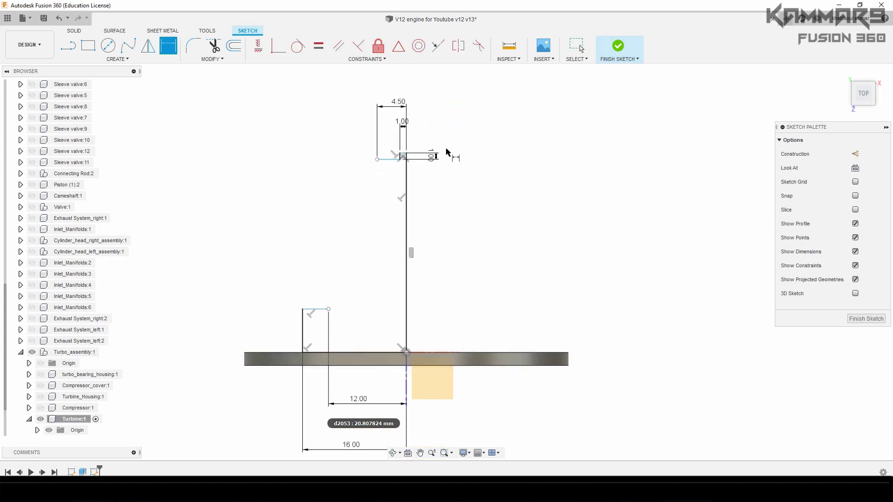
click(396, 297)
click(520, 342)
text(20)
key(Return)
Set the height of the lower step's outer edge to 1 mm
scroll(320, 258, up, 1)
middle_drag(321, 258, 364, 268)
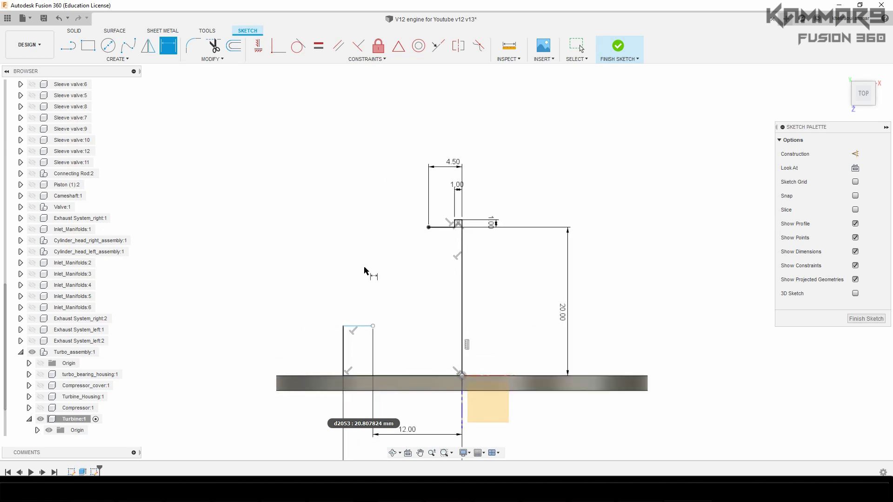
click(343, 354)
click(299, 356)
text(1)
key(Return)
key(Escape)
Draw a concave center point arc from the lower step's inner endpoint to the shoulder line's outer endpoint
click(119, 59)
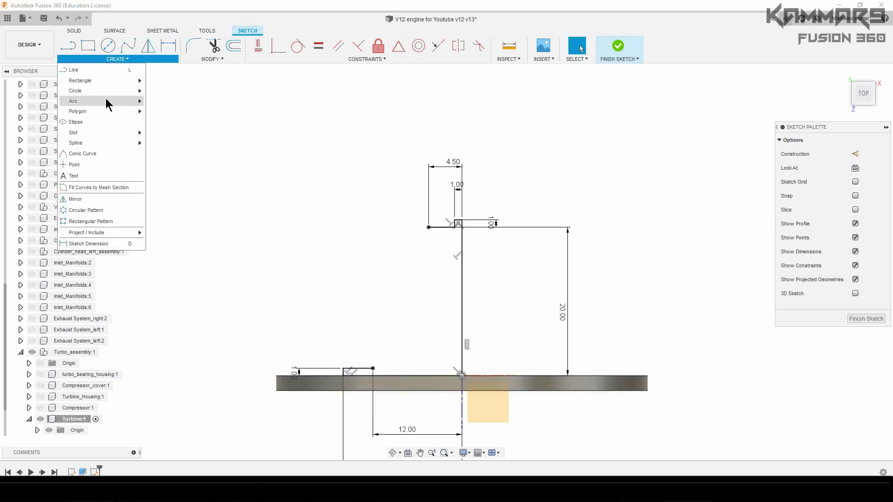
mouse_move(106, 101)
click(174, 114)
click(312, 265)
click(373, 369)
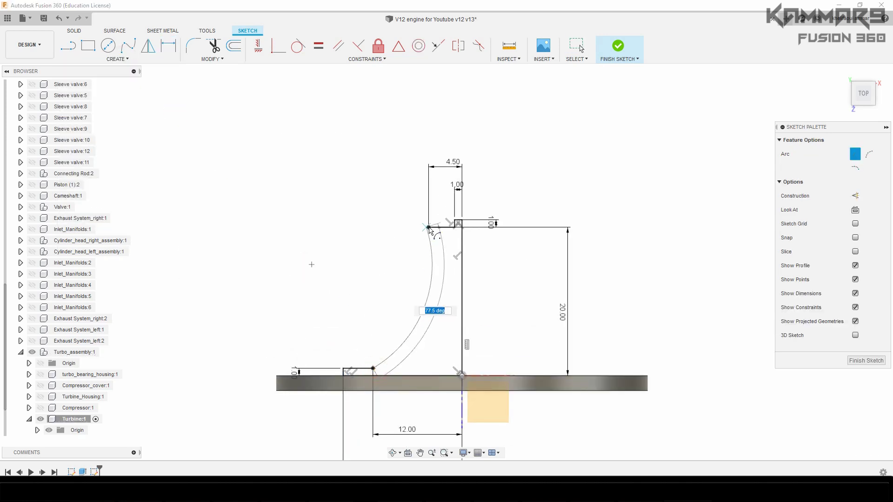
click(428, 228)
Dimension the arc with a 36 mm radius and finish the hub profile sketch
key(d)
click(413, 293)
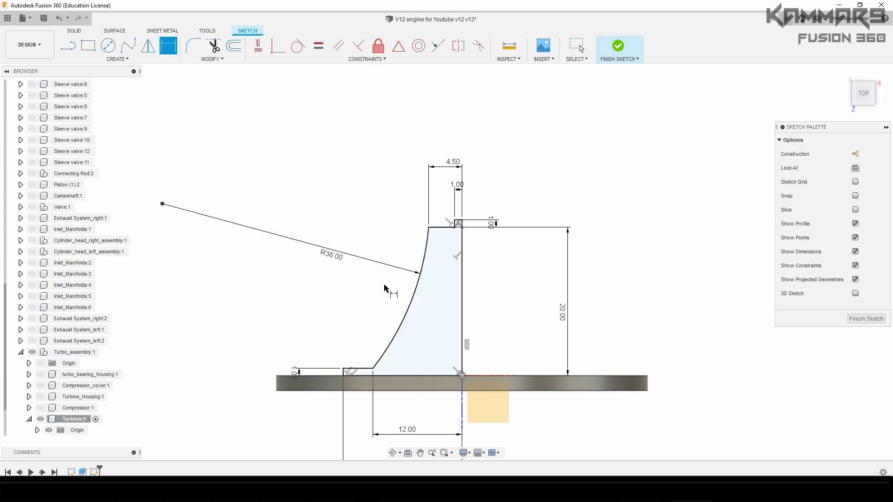
scroll(384, 286, down, 5)
mouse_move(340, 291)
shift+middle_down()
mouse_move(327, 233)
mouse_move(215, 273)
mouse_move(250, 295)
shift+middle_up()
key(d)
click(871, 320)
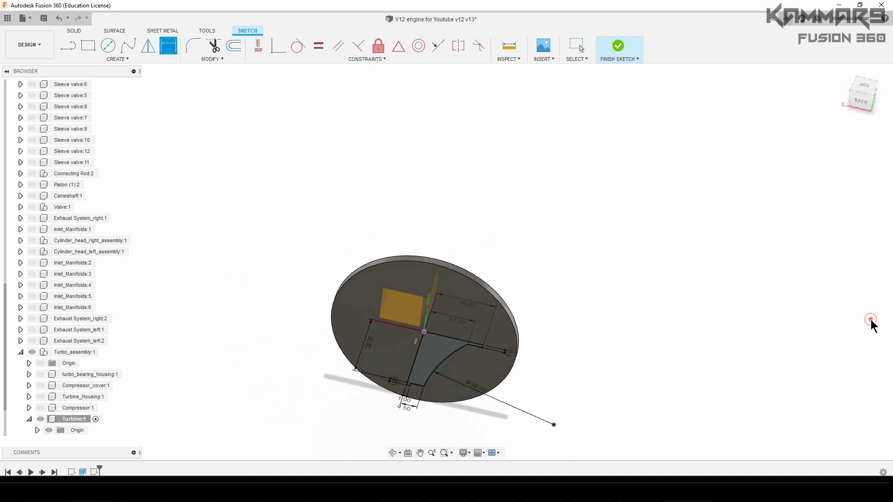
Revolve the hub profile 360 degrees around the Z axis, joining it to the disc
click(107, 52)
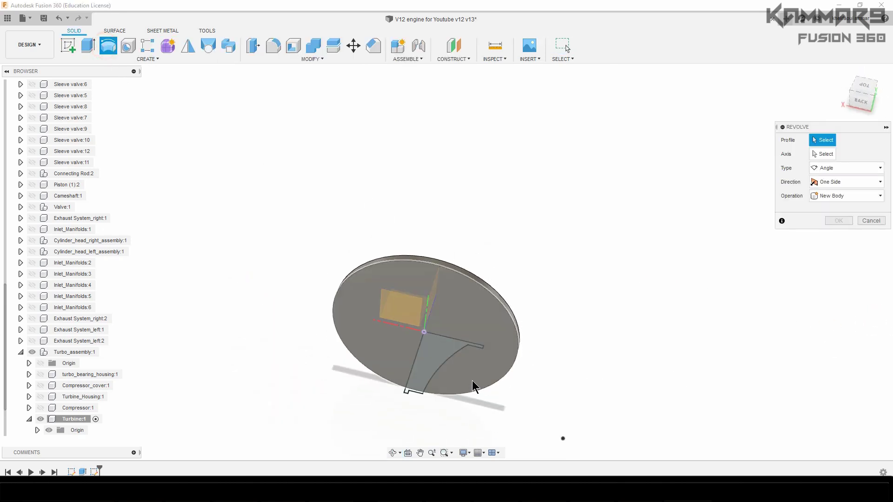
click(420, 357)
click(825, 154)
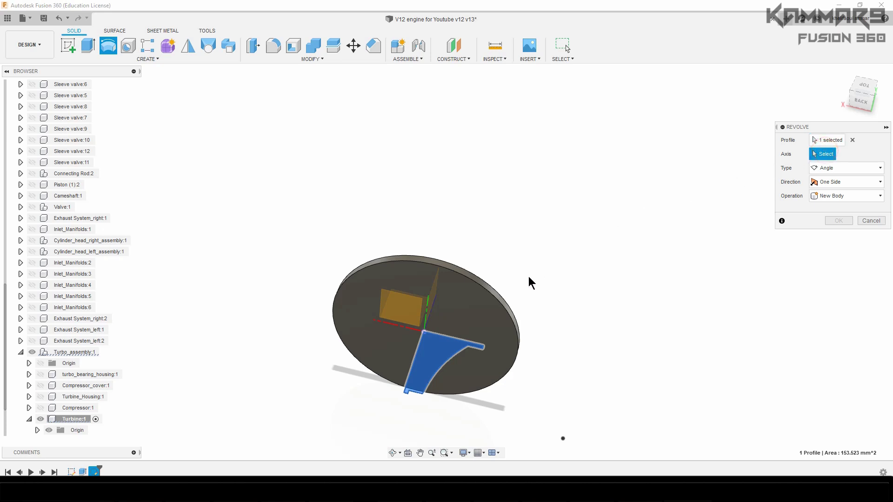
click(428, 315)
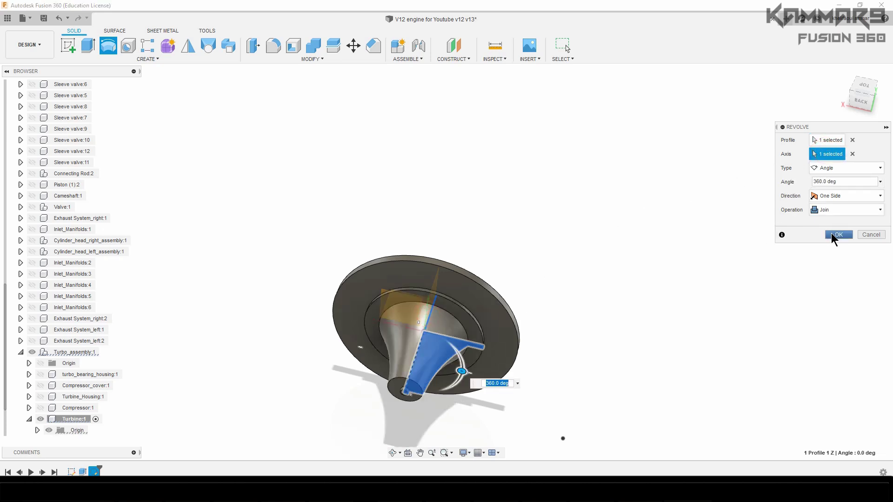
click(833, 235)
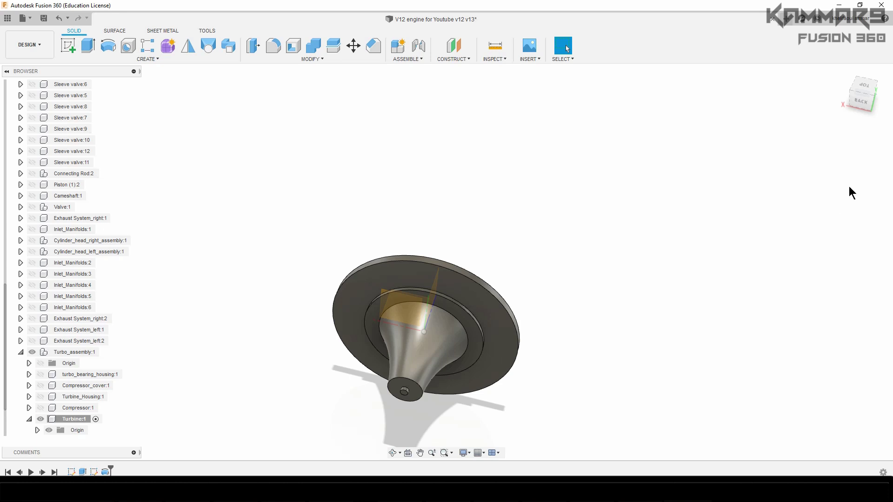
Turn the view to top with the hub pointing up and start a sketch on the XZ plane
click(863, 92)
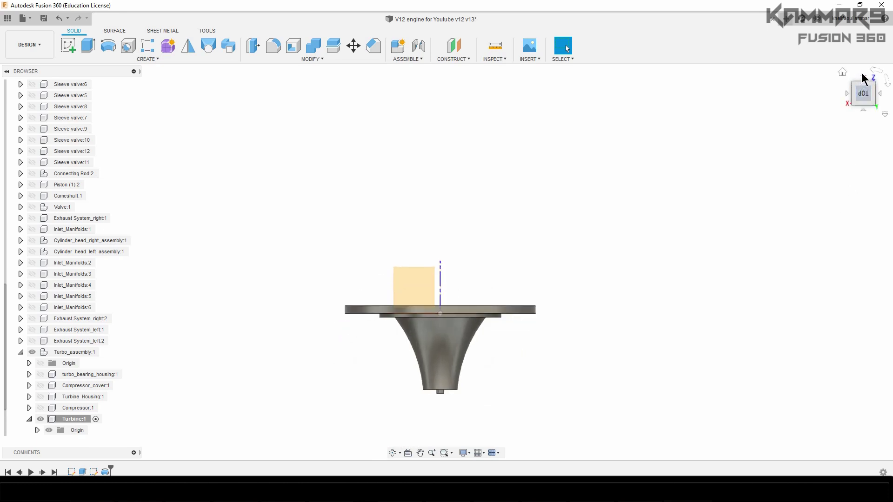
click(876, 75)
click(875, 74)
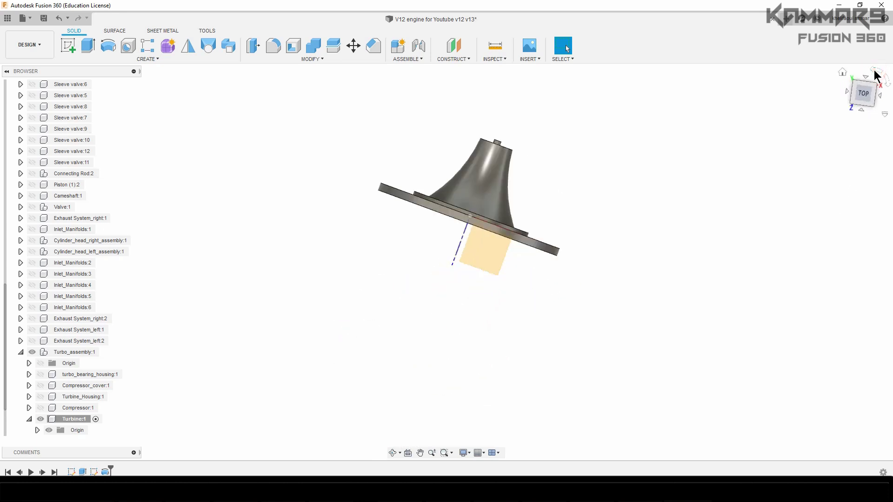
click(476, 252)
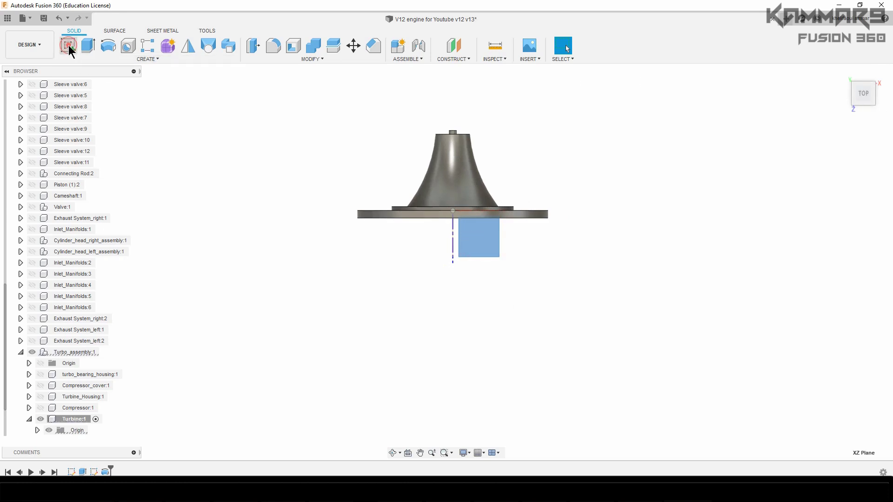
click(68, 45)
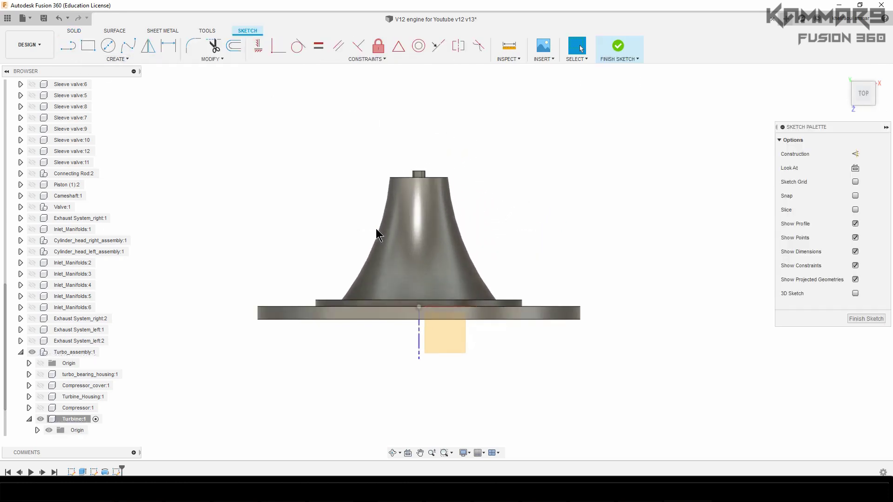
Project the disc's upper edge and the hub's top edge into the sketch
scroll(352, 278, up, 2)
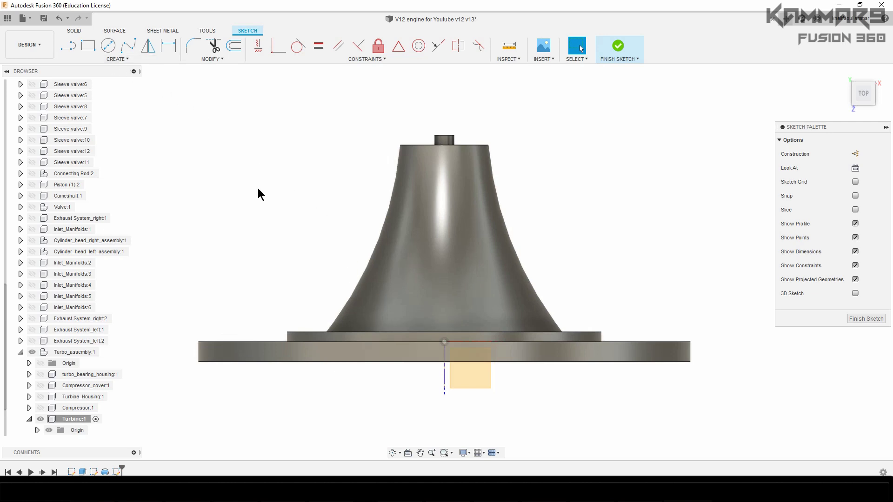
key(p)
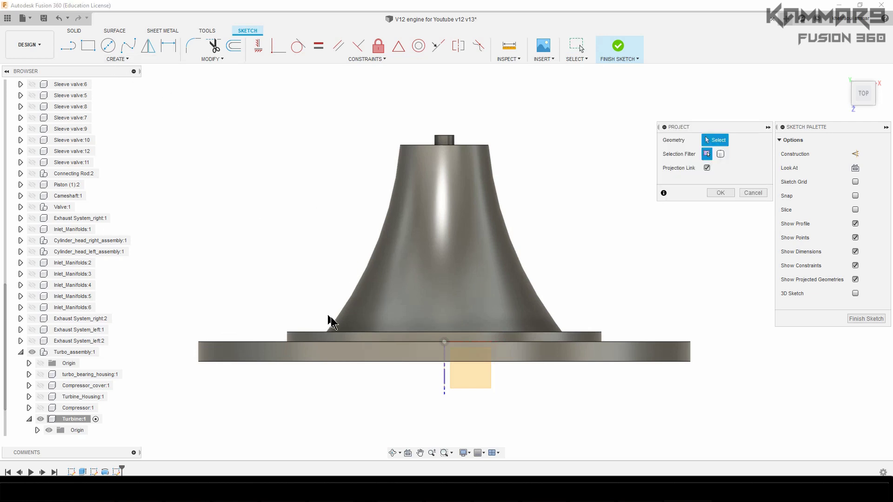
click(365, 348)
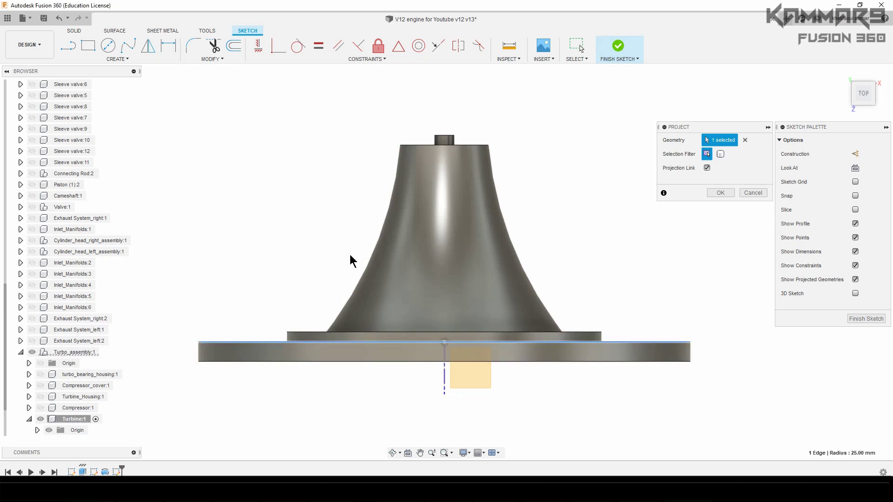
click(472, 146)
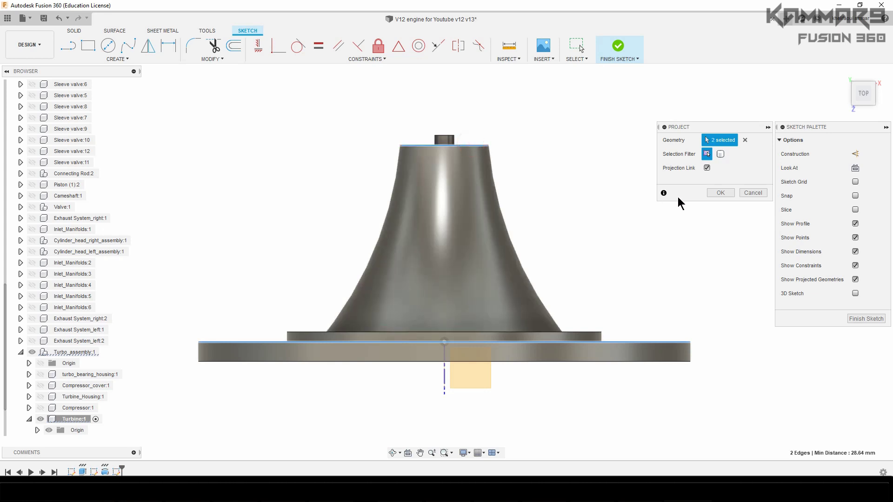
click(716, 193)
click(656, 210)
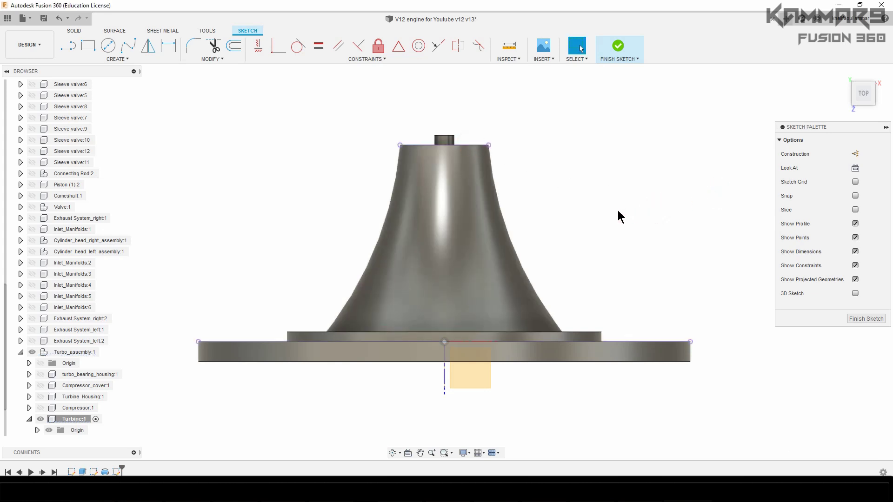
Draw a center point arc of about 23 mm radius from the projected disc line up to beside the hub's top
click(118, 59)
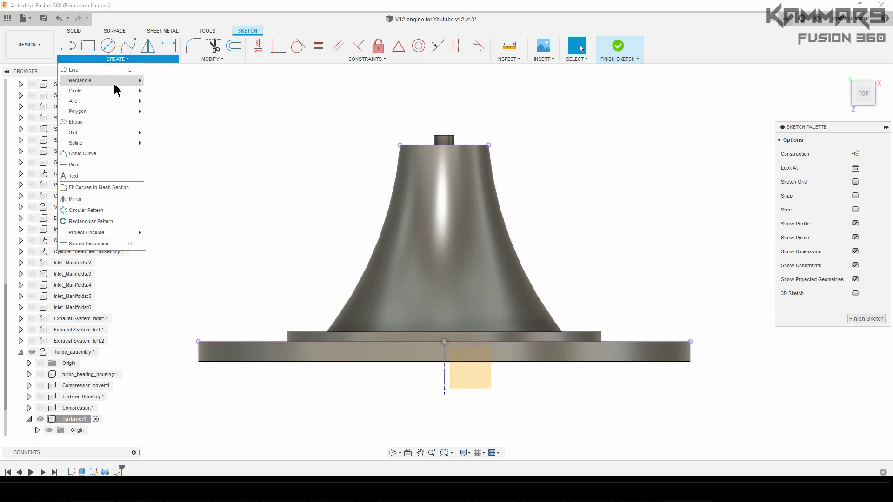
mouse_move(107, 101)
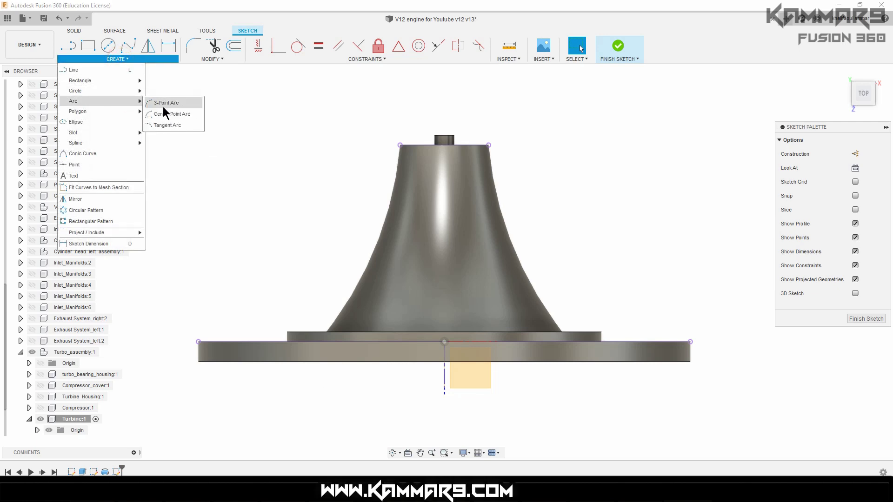
click(174, 116)
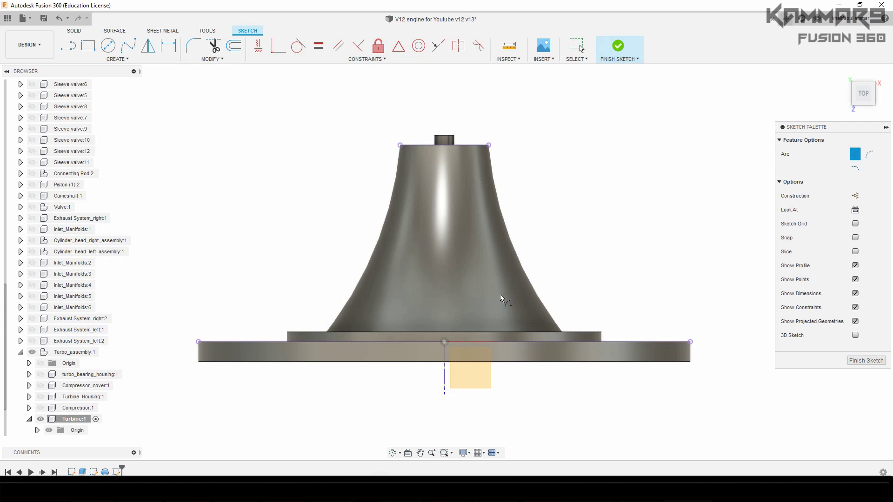
click(556, 291)
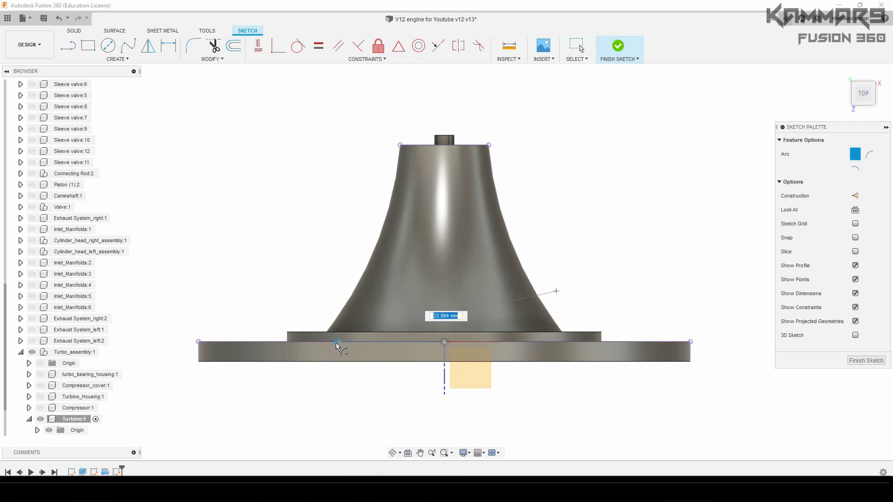
click(336, 345)
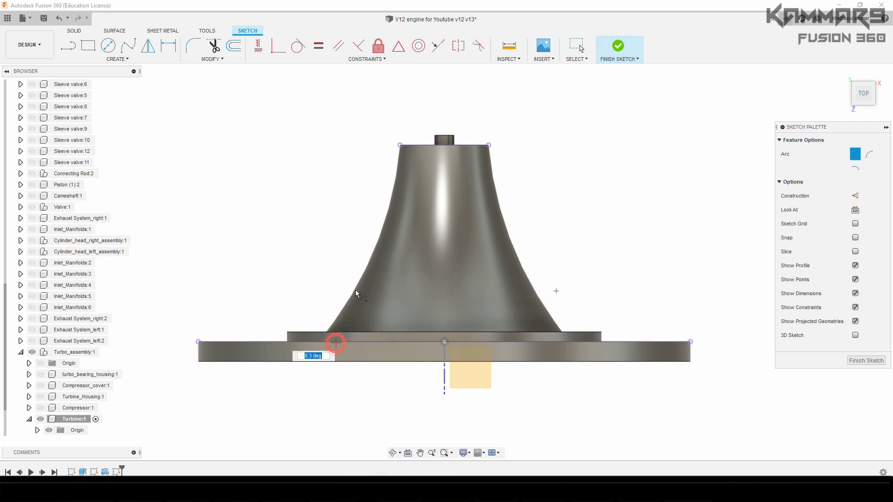
click(384, 163)
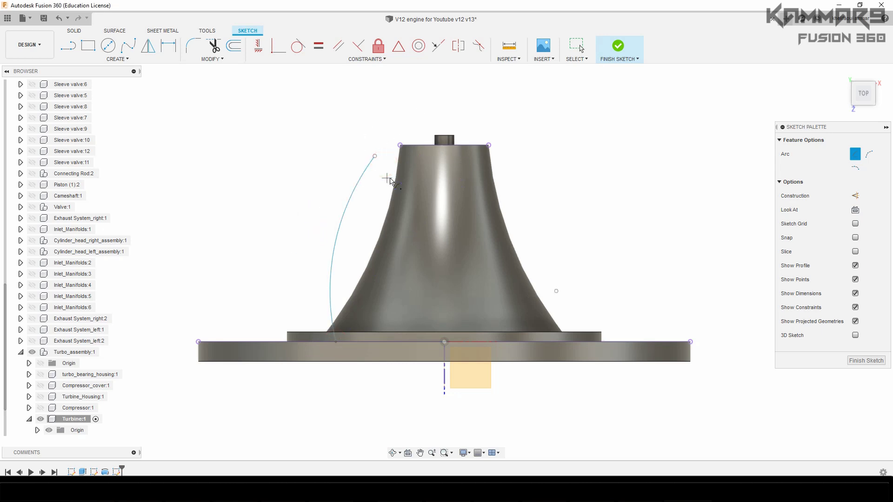
key(Escape)
Move the arc's upper endpoint onto the hub's top line and align it vertically with the origin
mouse_move(375, 155)
mouse_down()
mouse_move(437, 150)
mouse_move(428, 145)
mouse_up()
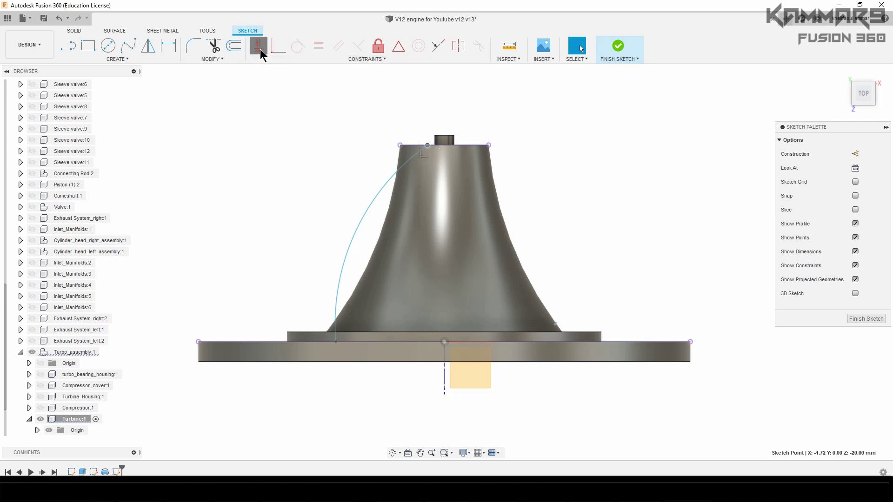
click(258, 47)
click(446, 153)
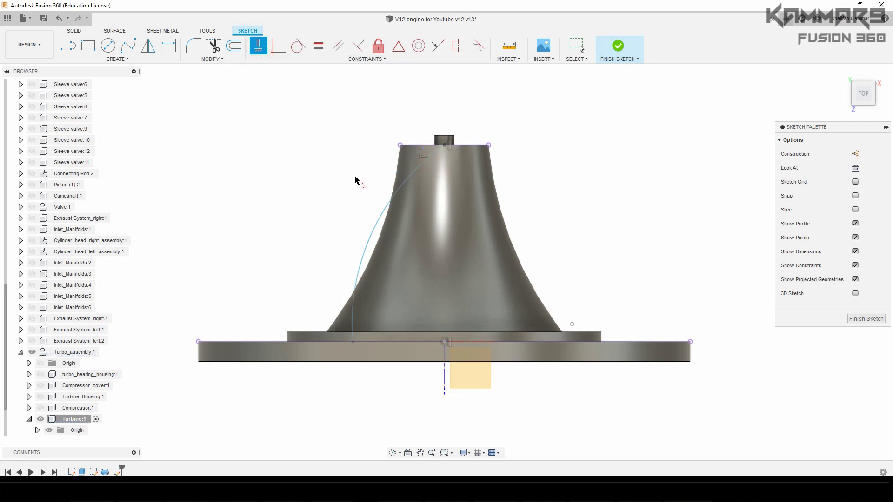
key(Escape)
Dimension the arc with a 20 mm radius
key(d)
click(379, 217)
click(515, 273)
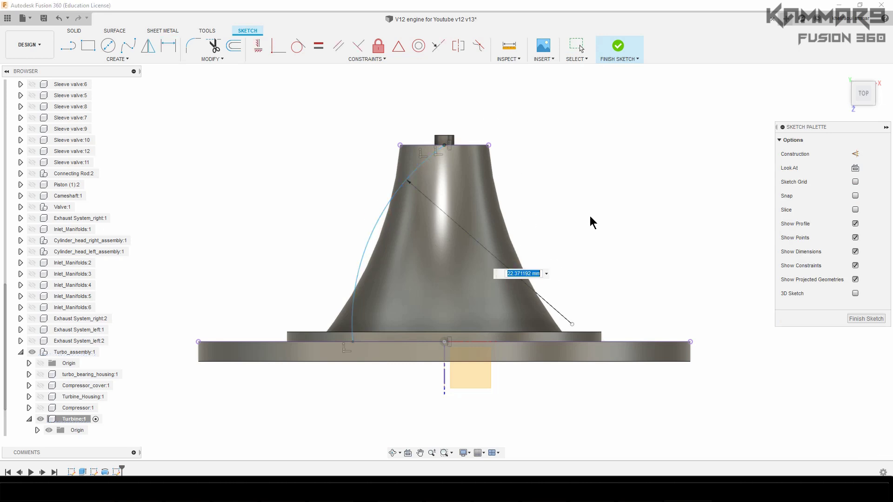
text(20)
key(Return)
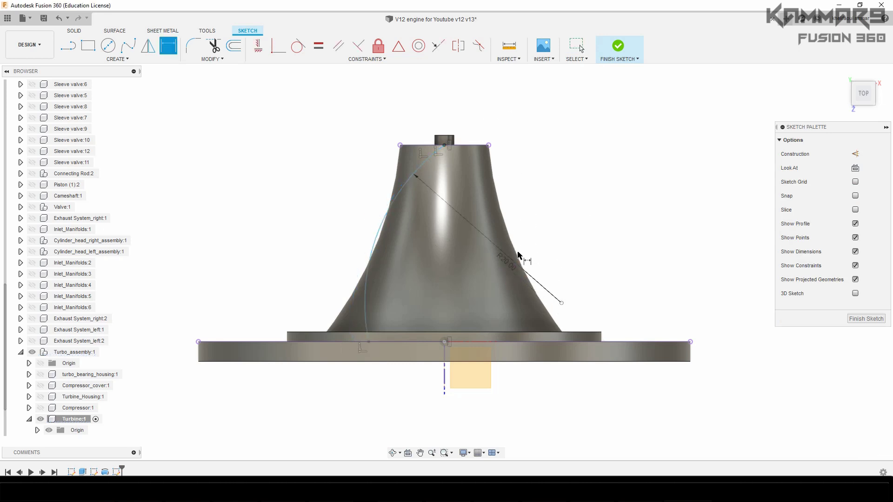
Set the horizontal distance between the arc's lower endpoint and the origin to 8 mm
click(369, 342)
click(444, 342)
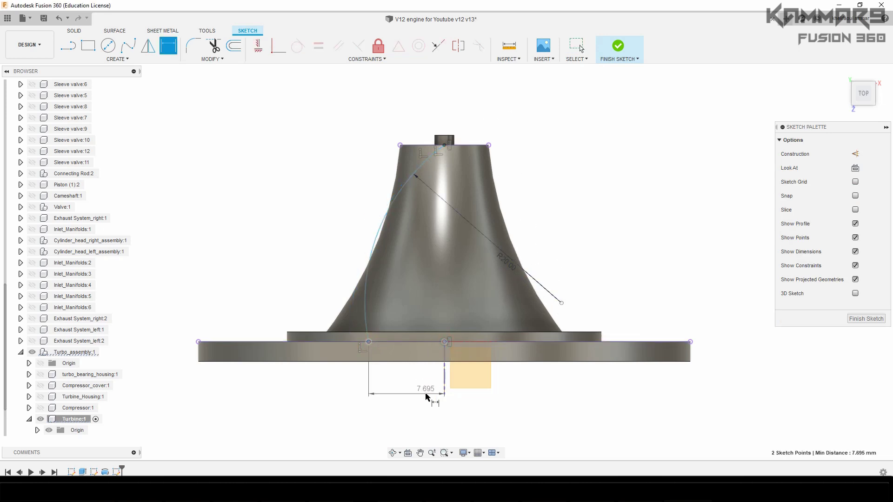
click(426, 394)
text(8)
key(Return)
Convert the arc to construction geometry and offset it 0.2 mm outward
click(379, 237)
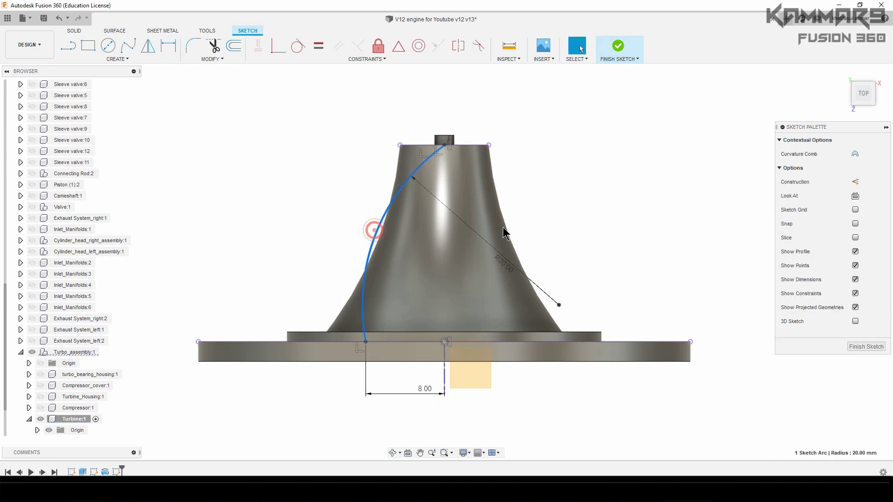
click(855, 182)
click(383, 213)
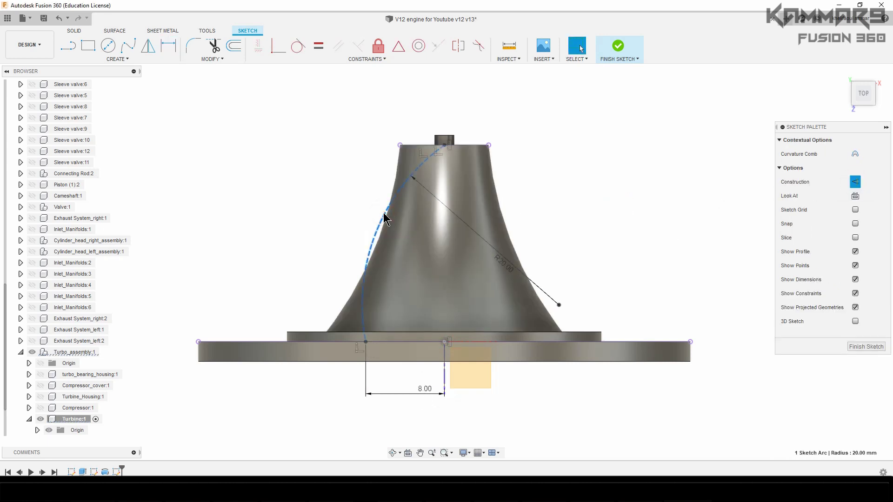
key(o)
key(Return)
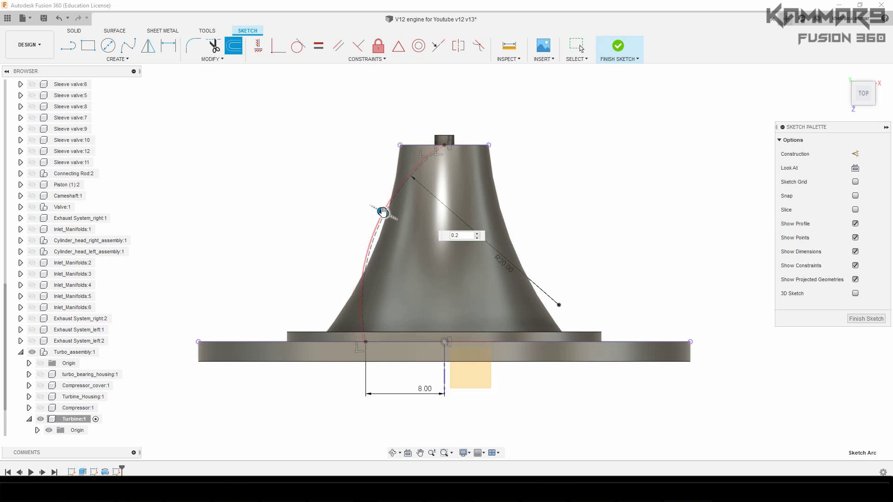
Offset the construction arc by -0.2 mm to create a second curve on its inner side
scroll(393, 205, up, 5)
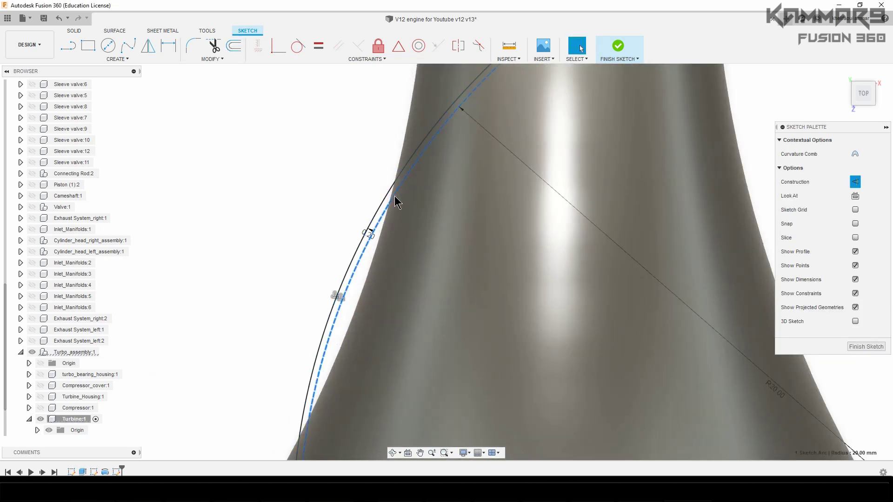
text(o)
text(-0.2)
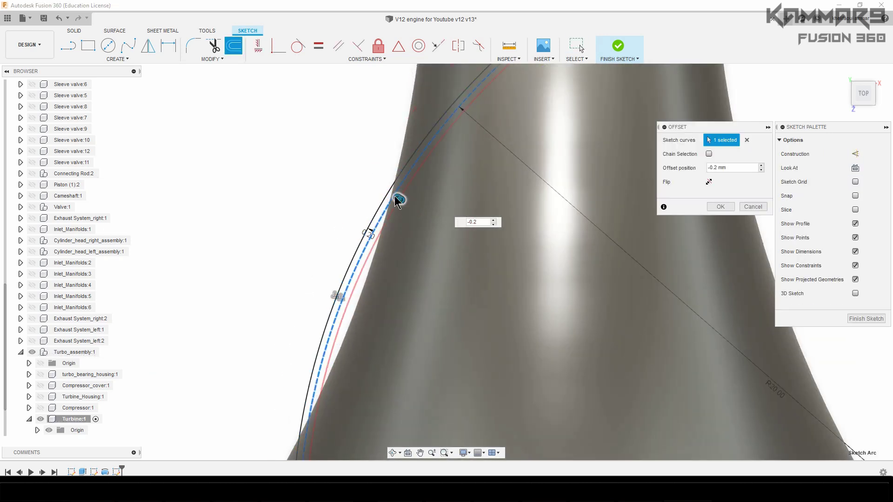
click(720, 207)
Extend the inner offset arc to the hub's top line and to the projected disc line
scroll(322, 158, down, 8)
scroll(418, 120, up, 10)
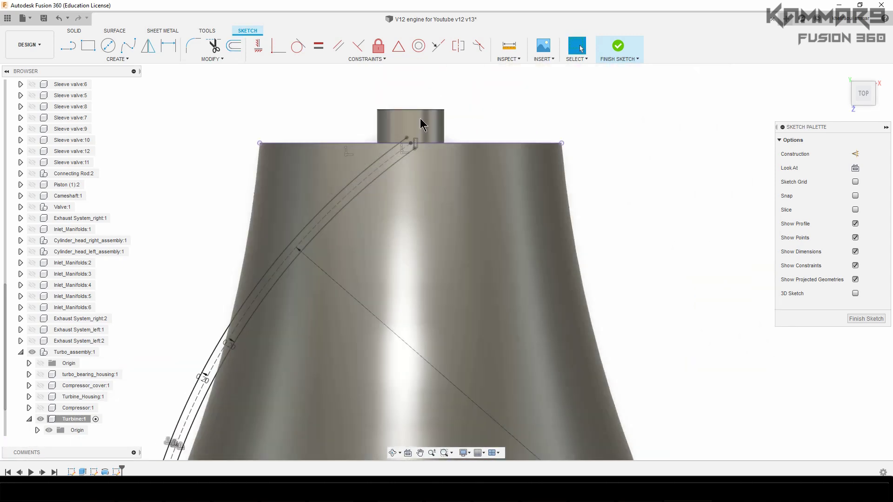
click(218, 58)
click(208, 93)
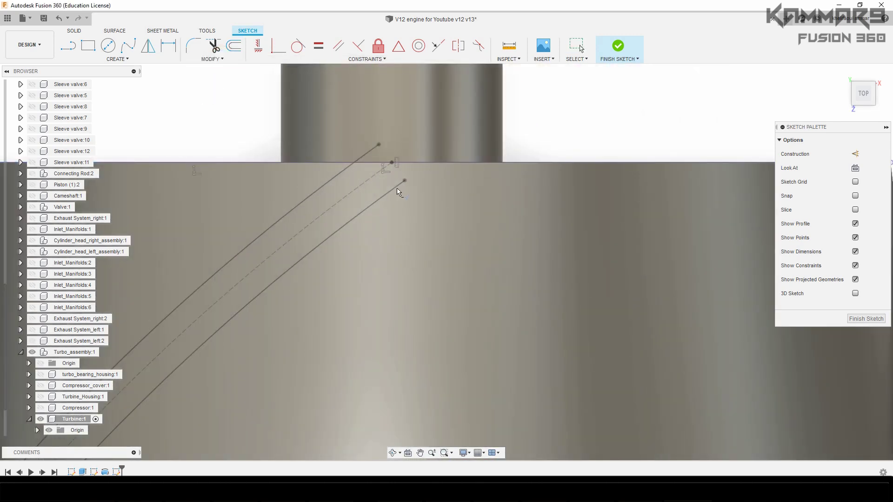
click(403, 182)
scroll(516, 133, down, 5)
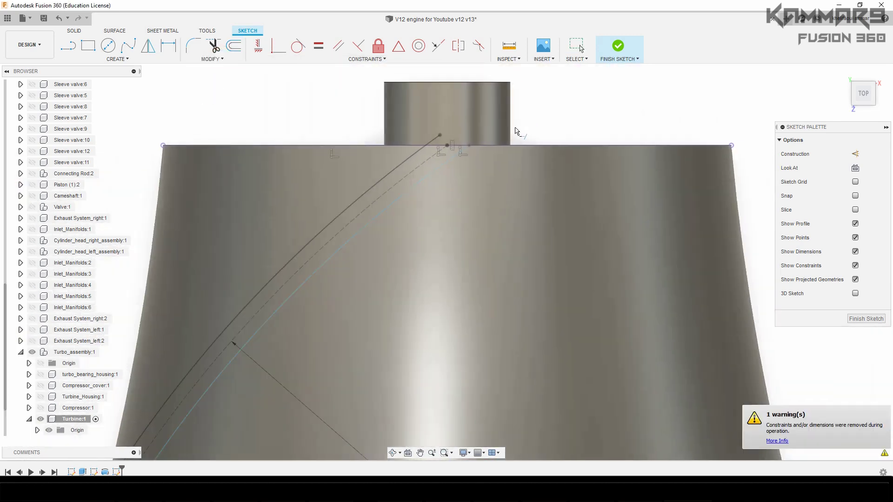
scroll(418, 326, up, 10)
click(419, 322)
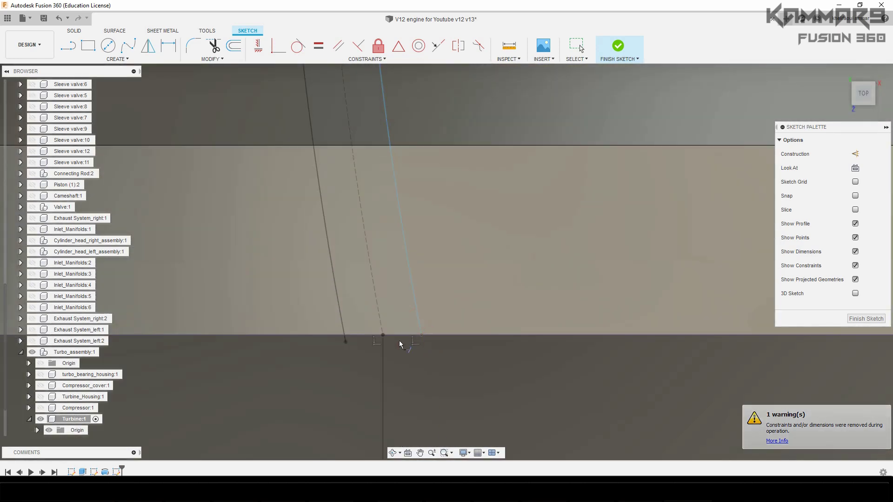
Trim the lower end of the outer offset arc where it passes the projected disc line
scroll(352, 243, down, 3)
click(214, 46)
scroll(376, 359, up, 3)
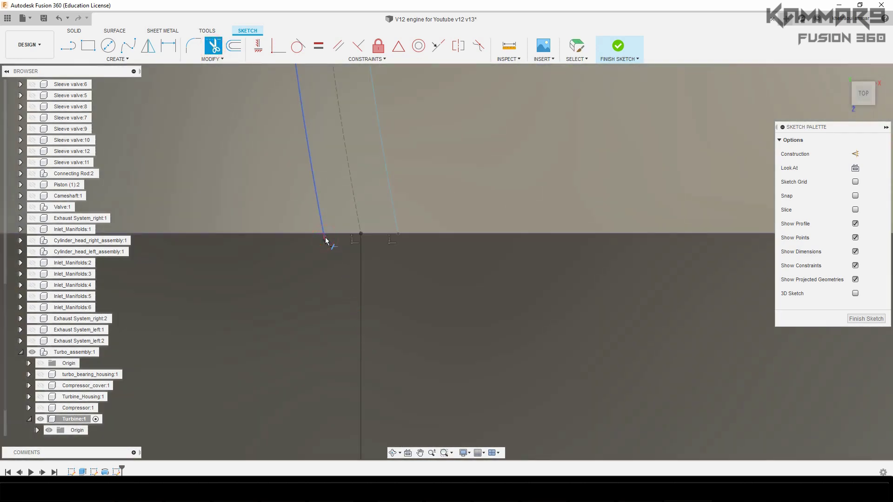
click(324, 238)
Draw a line along the projected disc edge connecting the lower ends of the two offset arcs
scroll(381, 354, down, 3)
key(l)
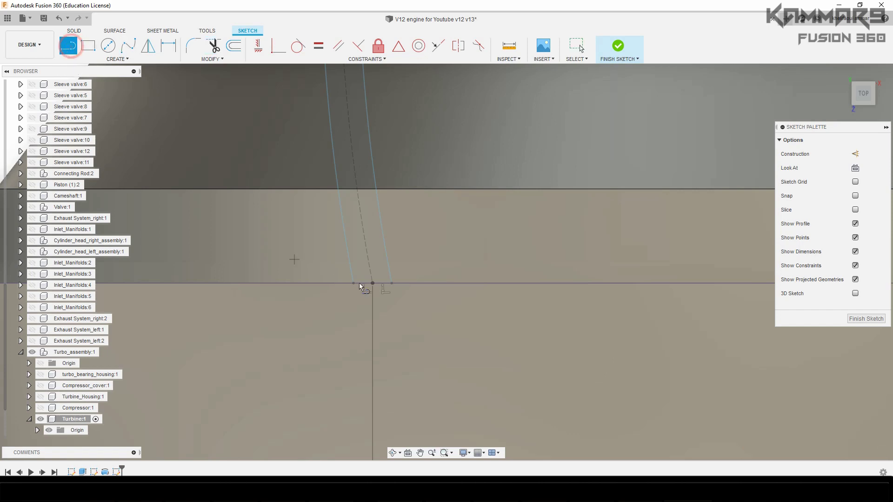
scroll(368, 285, up, 3)
click(424, 285)
scroll(419, 326, down, 5)
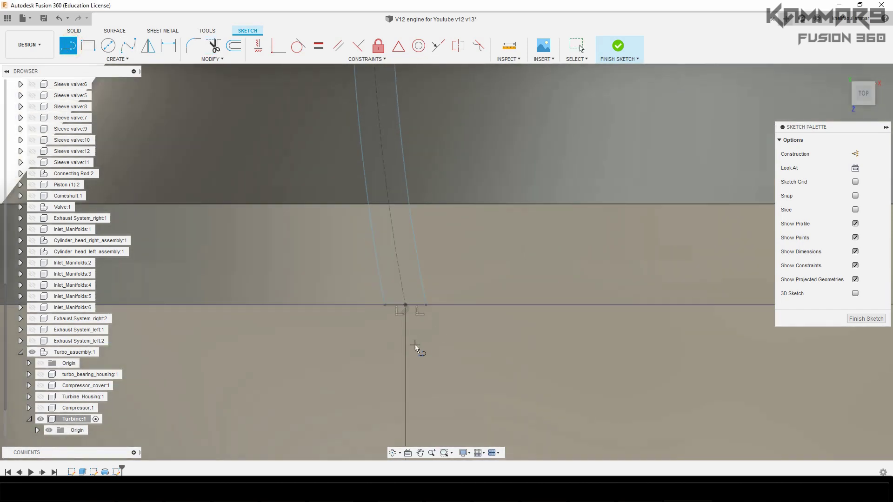
Trim the upper end of the outer offset arc where it passes the hub's top line
scroll(582, 342, up, 3)
scroll(472, 162, up, 5)
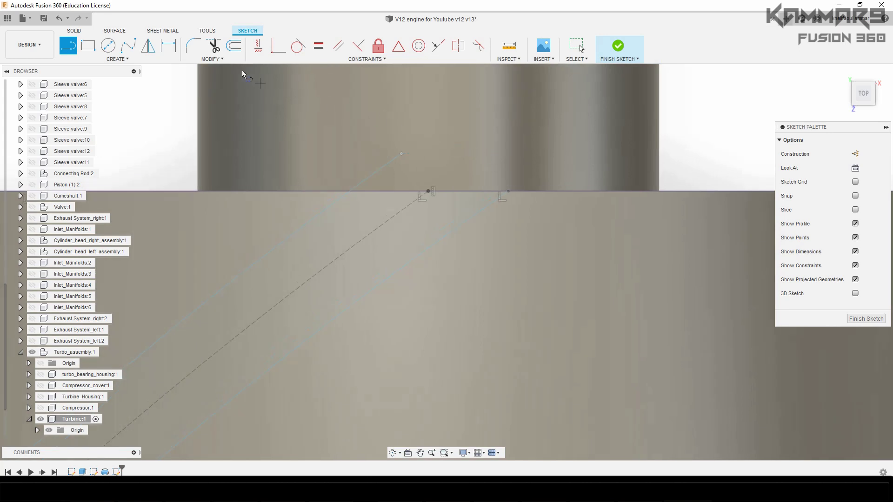
click(214, 46)
click(378, 172)
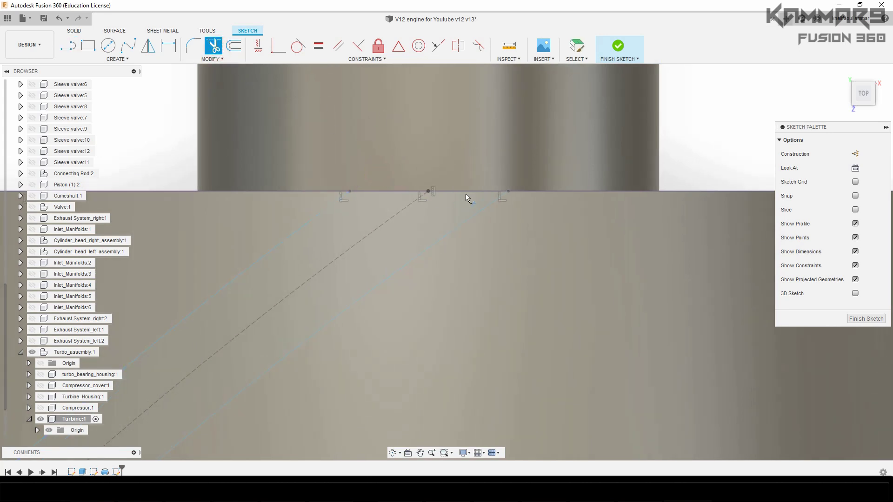
Draw a line along the hub's top line connecting the upper ends of the two offset arcs, and finish the blade profile sketch
click(68, 45)
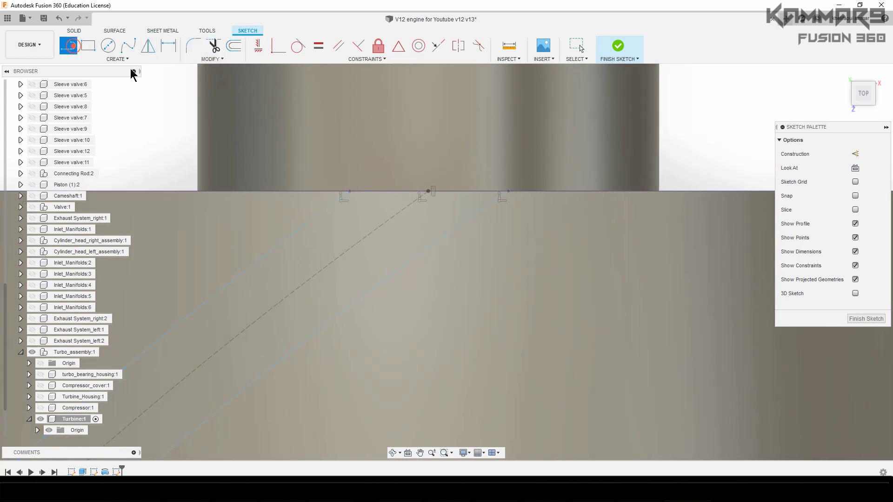
click(350, 191)
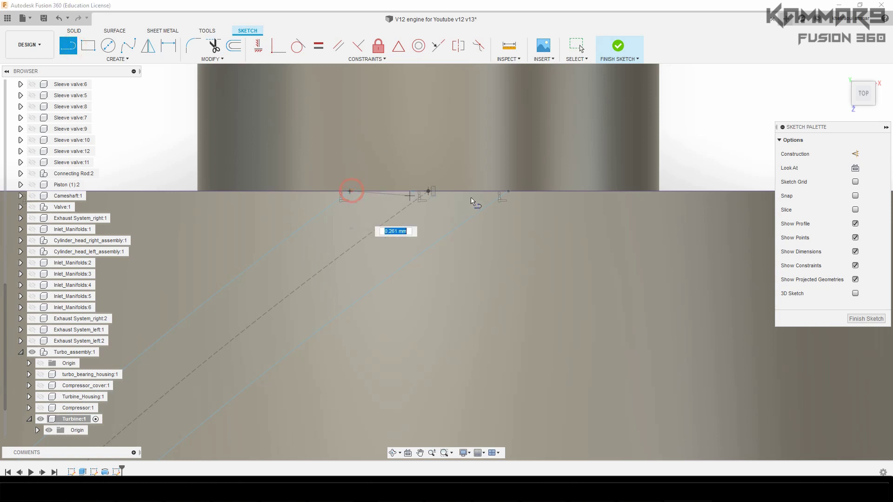
click(509, 190)
key(Escape)
scroll(463, 171, down, 5)
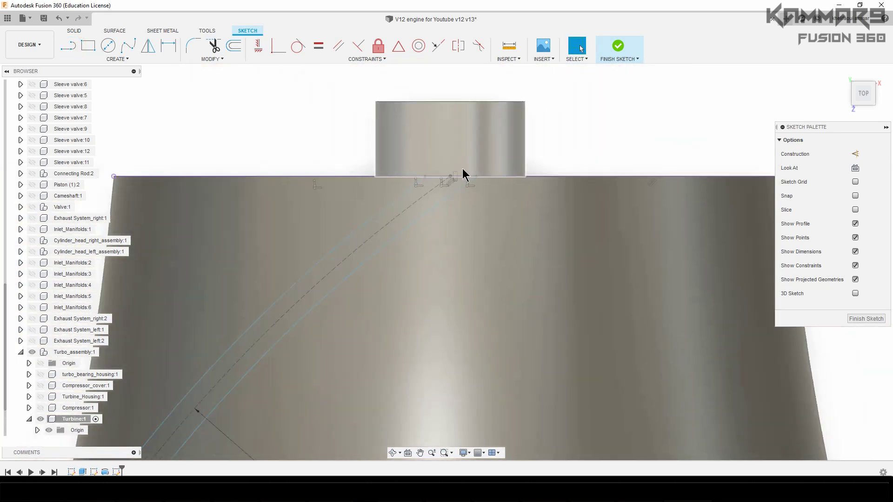
scroll(463, 170, down, 3)
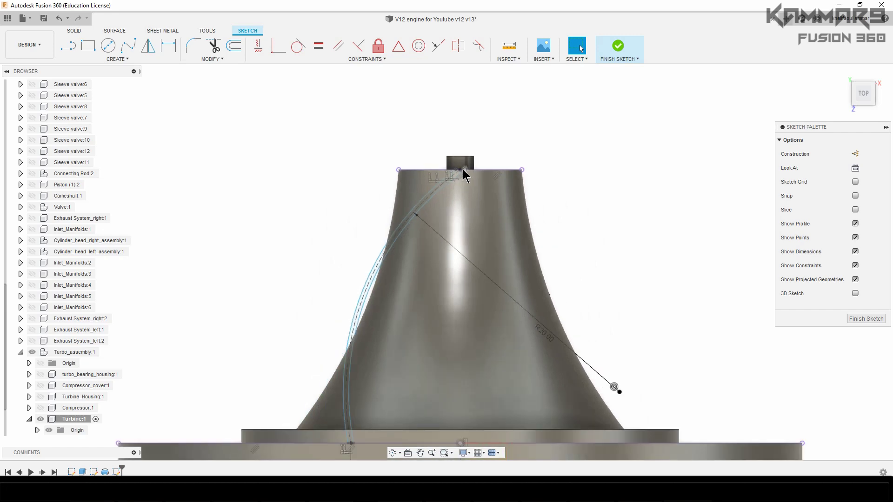
scroll(462, 172, down, 4)
shift+middle_drag(426, 115, 498, 163)
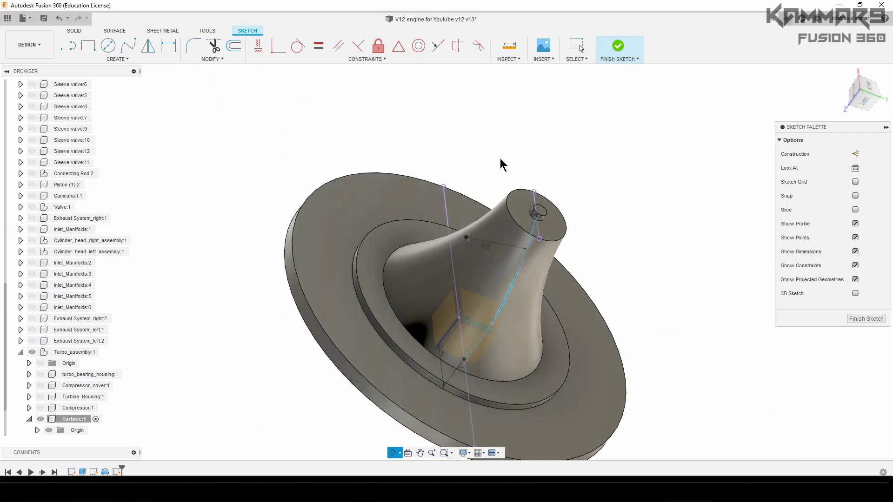
click(862, 318)
click(843, 74)
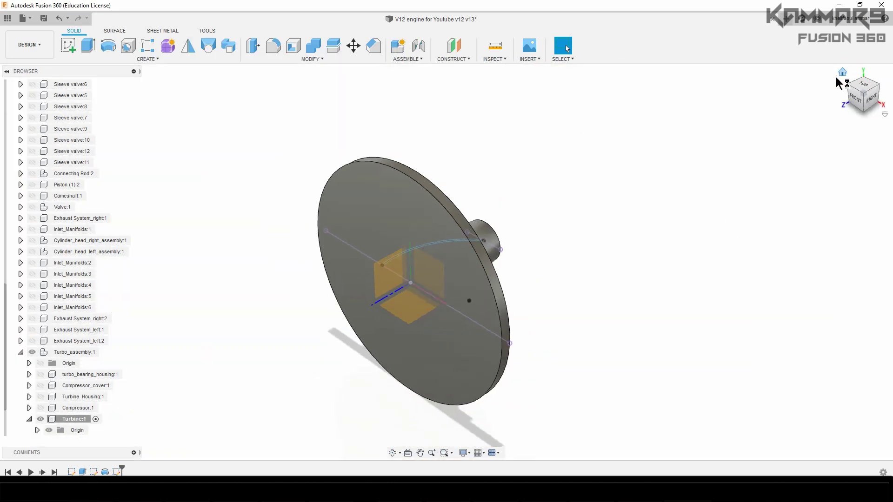
Start a new sketch on the disc's outer ring face on the hub side
shift+middle_drag(457, 195, 334, 186)
key(Escape)
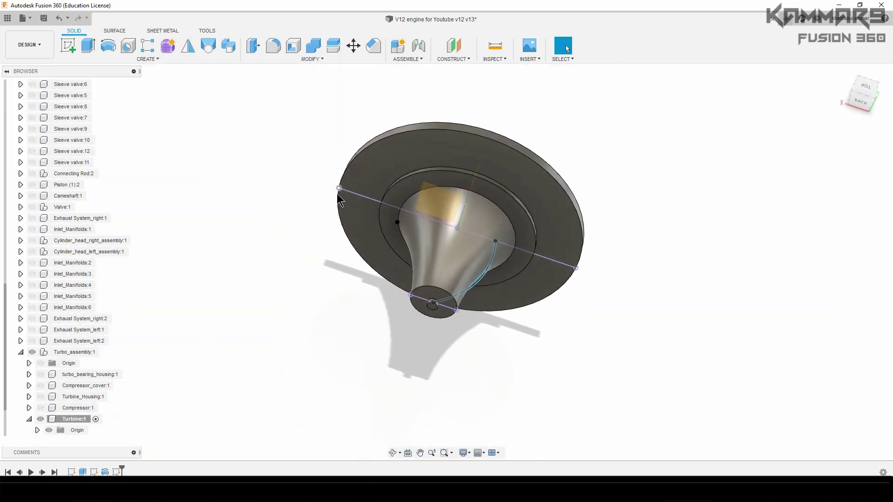
scroll(459, 275, down, 2)
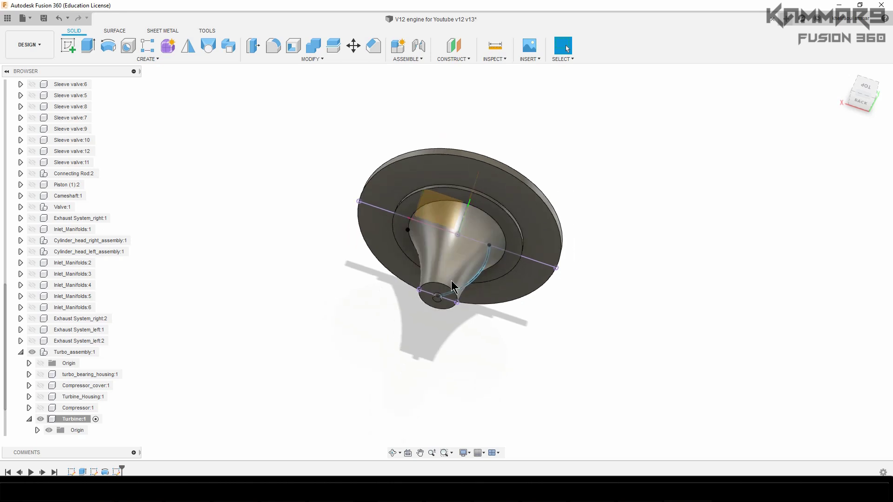
shift+middle_drag(453, 279, 458, 249)
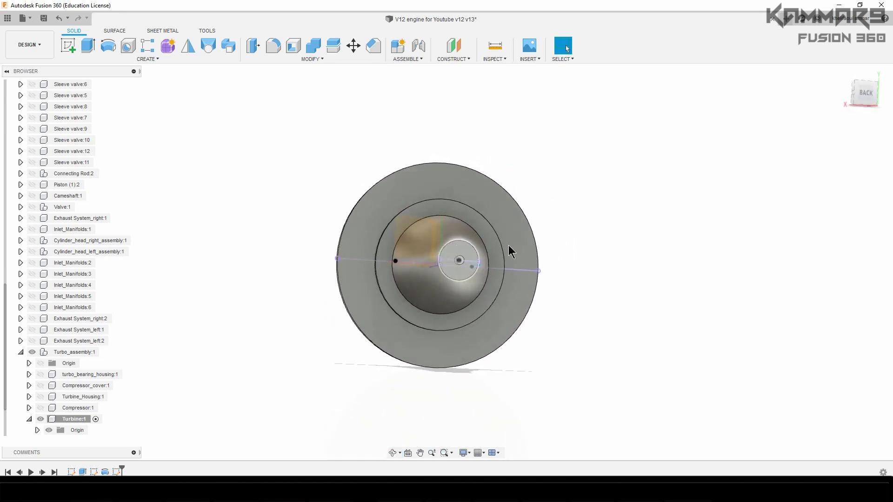
click(864, 94)
scroll(459, 209, up, 2)
shift+middle_drag(457, 207, 465, 223)
key(Escape)
click(520, 196)
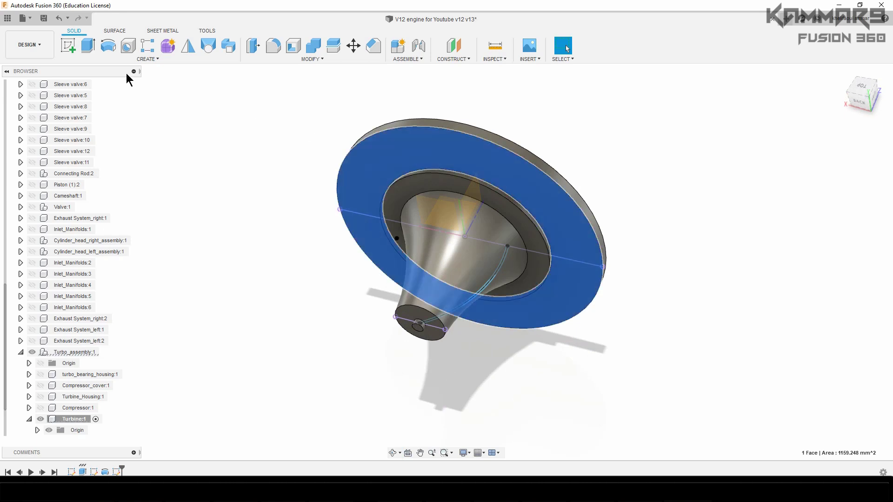
click(68, 45)
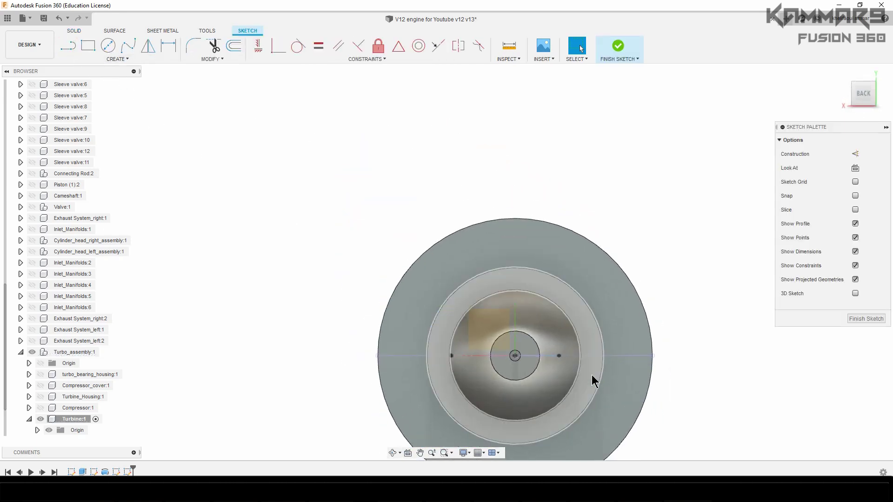
Draw a four-point spline from the disc's centre, curving outward over the ring face and ending beyond the disc's outer edge
scroll(592, 383, up, 3)
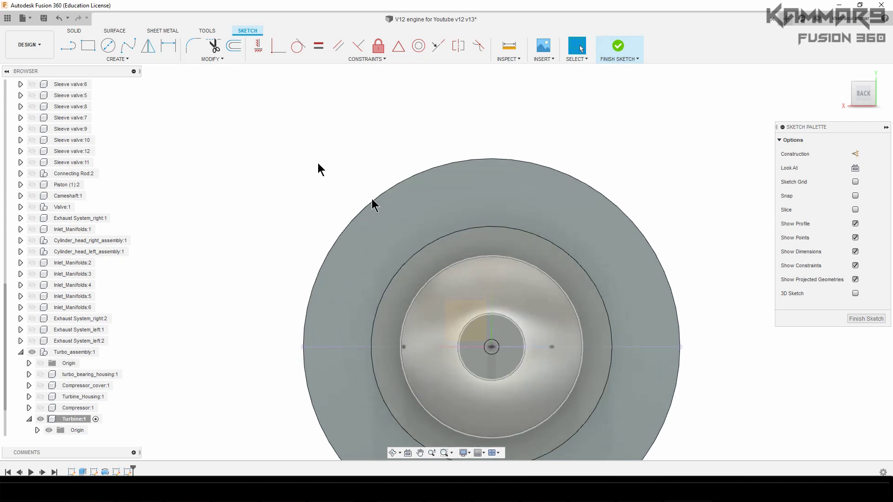
click(130, 46)
scroll(492, 351, up, 3)
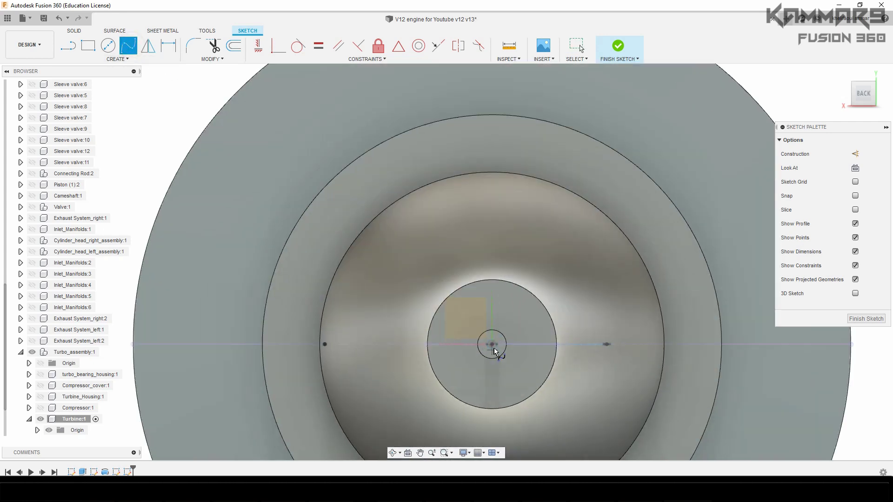
click(492, 344)
scroll(492, 346, down, 4)
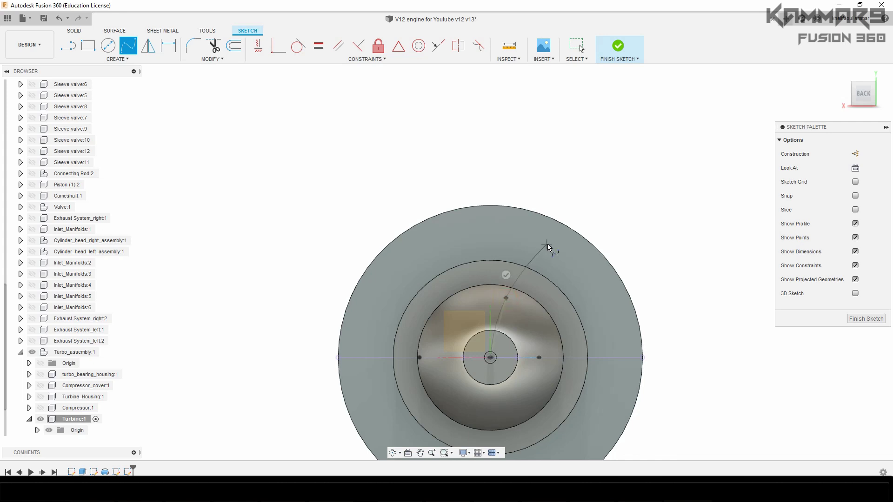
click(128, 47)
click(551, 241)
click(588, 199)
click(572, 183)
Dimension the spline's second point 2 mm horizontally and 10.5 mm vertically from the disc's centre
key(d)
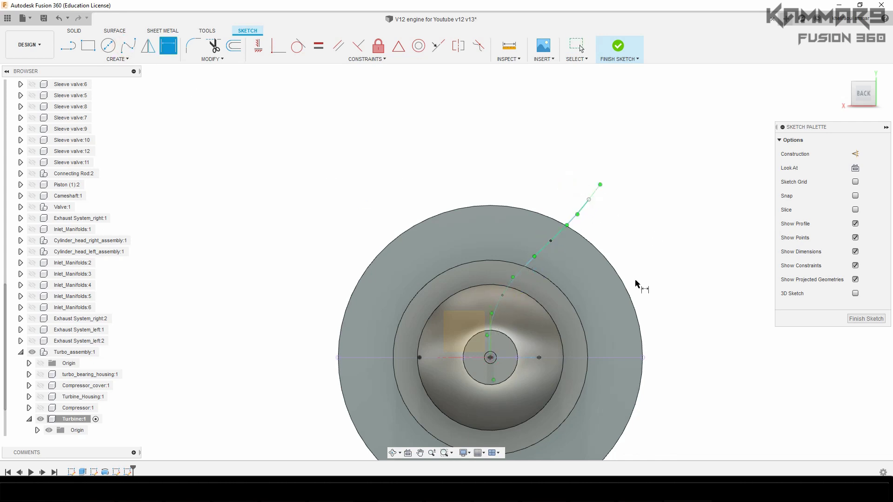
scroll(497, 365, up, 1)
click(502, 276)
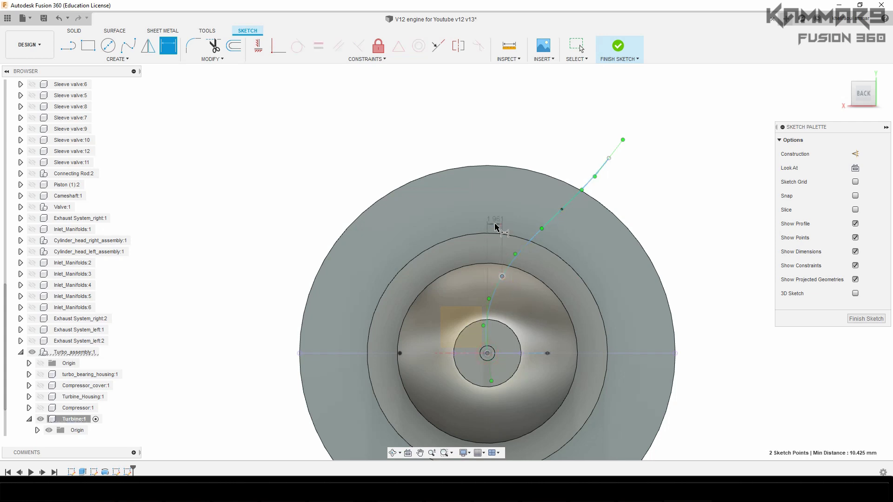
click(496, 227)
text(2)
key(Return)
click(503, 277)
click(487, 353)
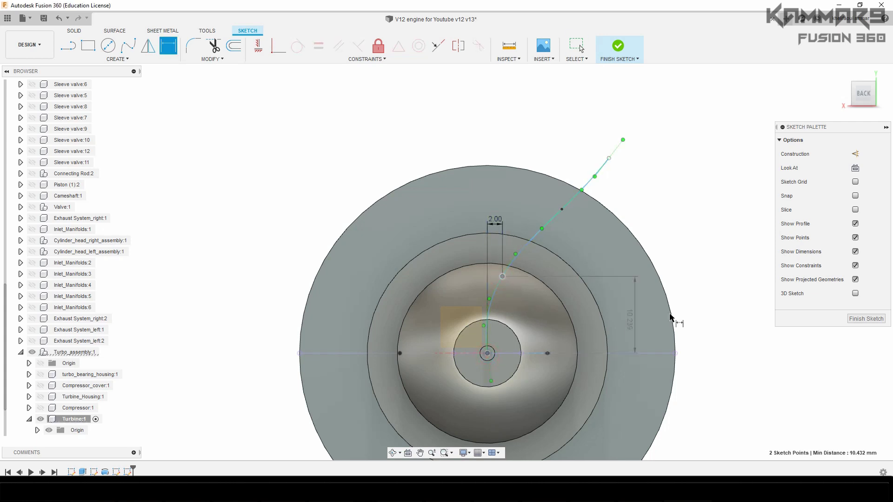
click(698, 311)
text(10.5)
key(Return)
Dimension the spline's third point 20 mm vertically and 9 mm horizontally from the disc's centre
click(562, 209)
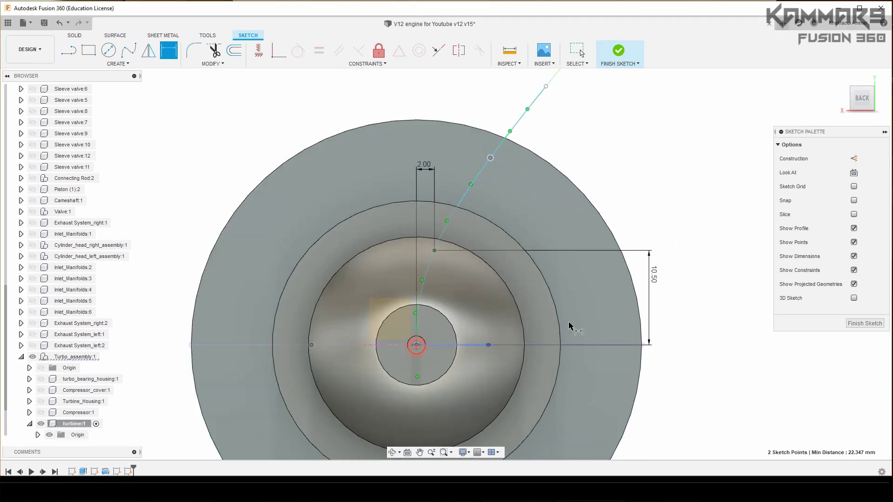
click(417, 345)
click(702, 263)
text(20)
key(Return)
click(490, 165)
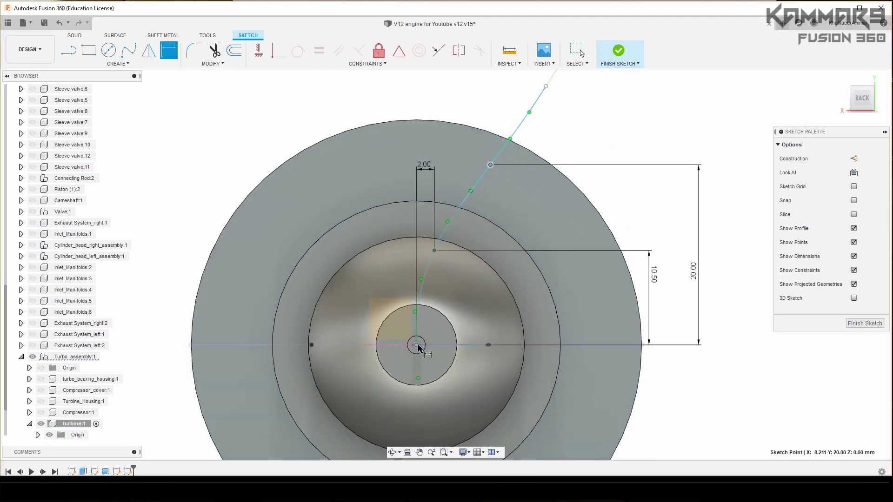
click(416, 345)
click(458, 98)
text(9)
key(Return)
Dimension the spline's outer end point 24 mm vertically and 12 mm horizontally from the disc's centre, and finish the sketch
click(546, 87)
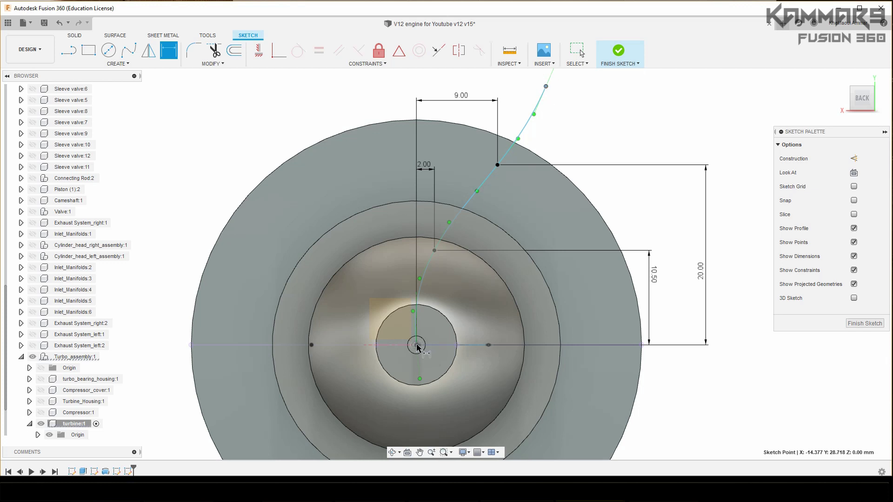
click(417, 345)
scroll(391, 280, down, 2)
click(675, 250)
key(Return)
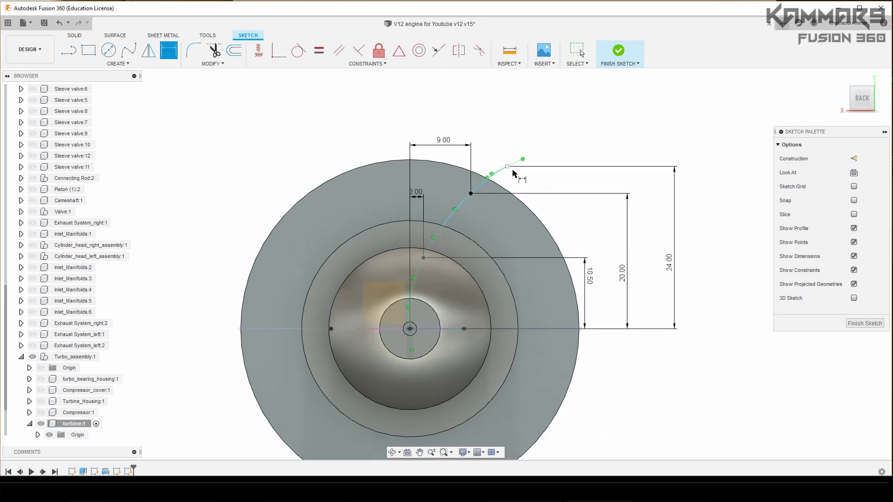
click(507, 166)
click(410, 328)
click(551, 110)
text(12)
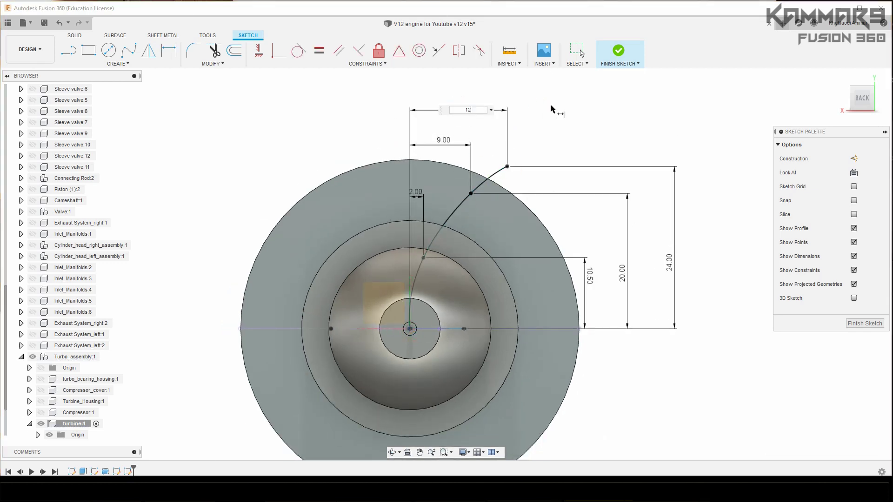
key(Return)
click(854, 327)
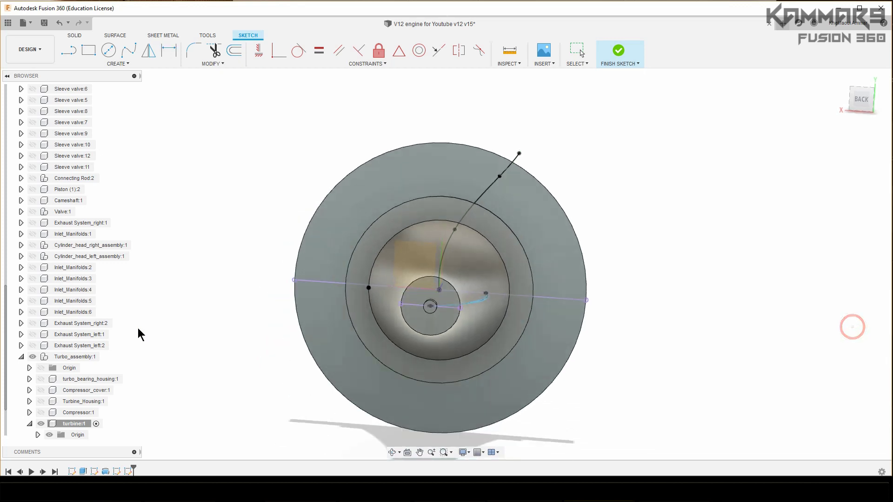
Set up a single-path Sweep of the thin curved blade profile along the dimensioned spline
middle_drag(139, 333, 289, 277)
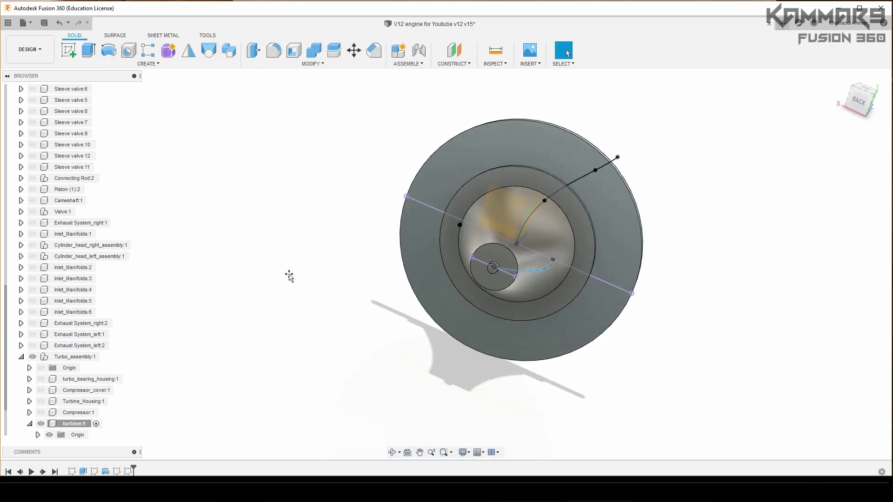
shift+middle_drag(631, 244, 559, 226)
key(Escape)
scroll(554, 225, up, 3)
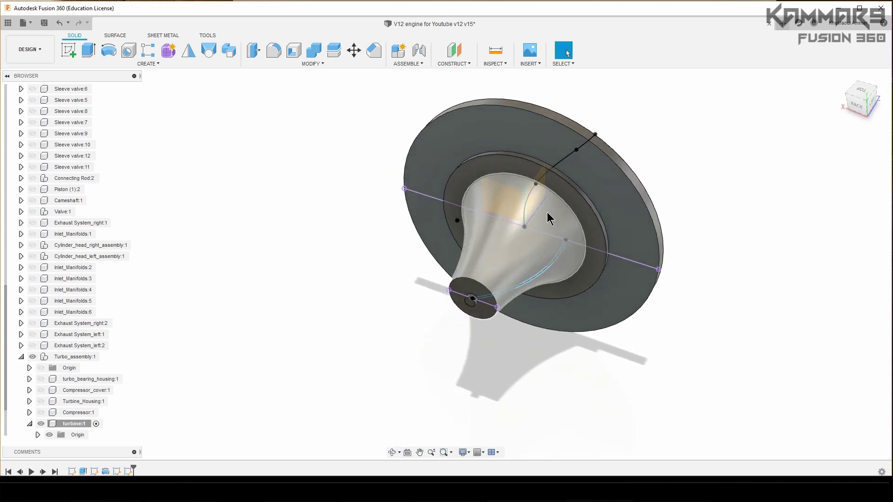
scroll(547, 205, up, 1)
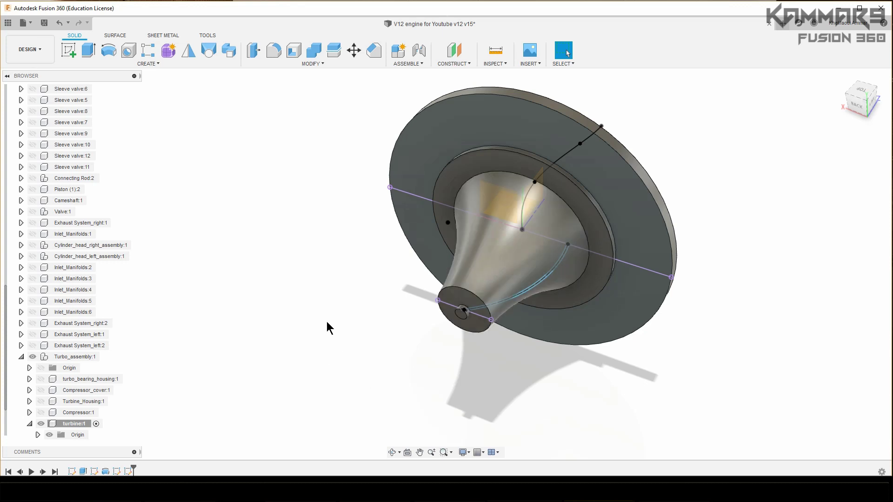
click(230, 55)
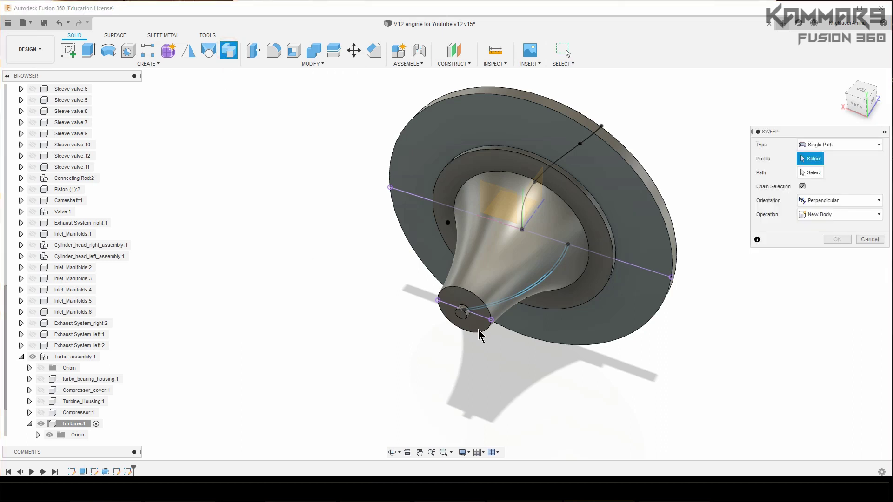
click(526, 297)
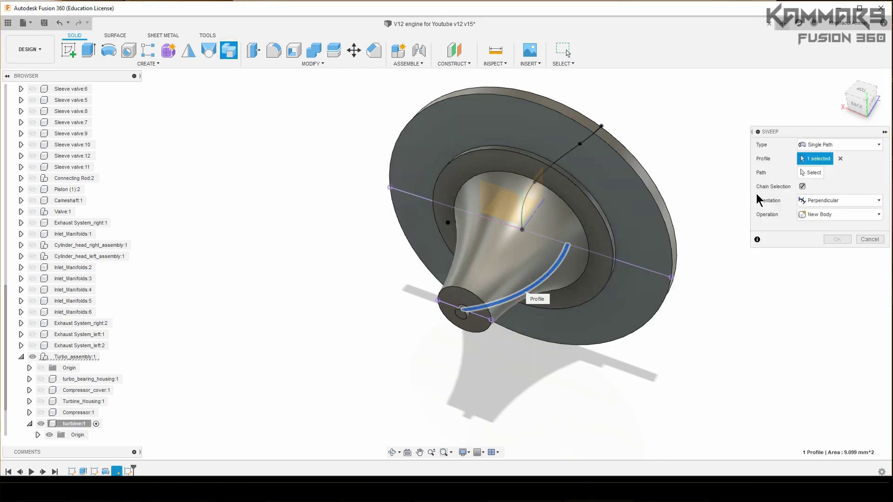
click(809, 175)
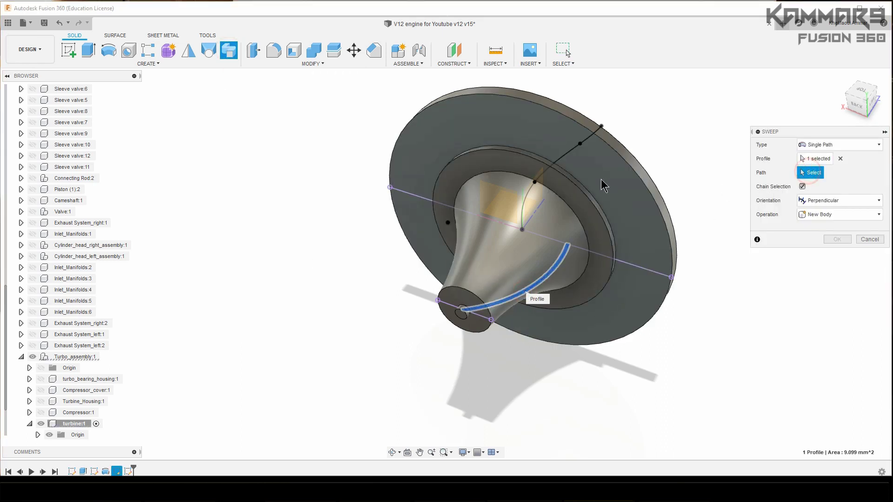
click(567, 162)
Set the sweep's operation to Join and its twist angle to -22 degrees
shift+middle_drag(568, 163, 574, 154)
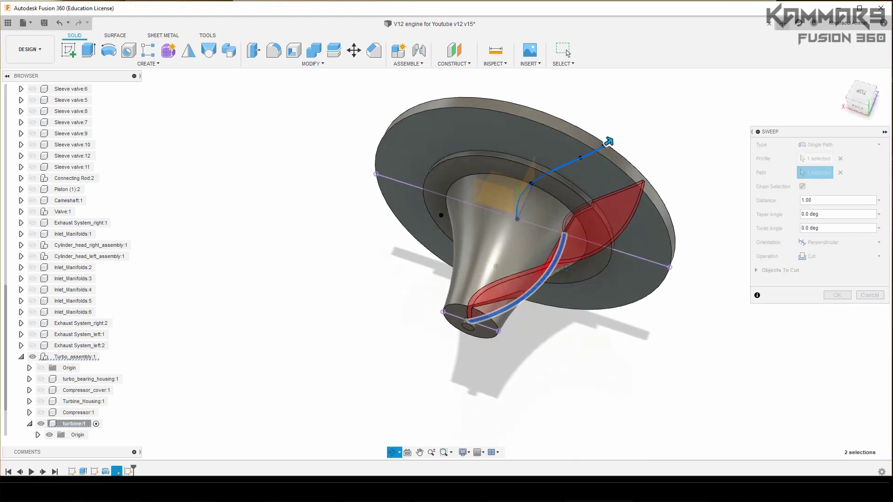
shift+middle_drag(567, 271, 583, 261)
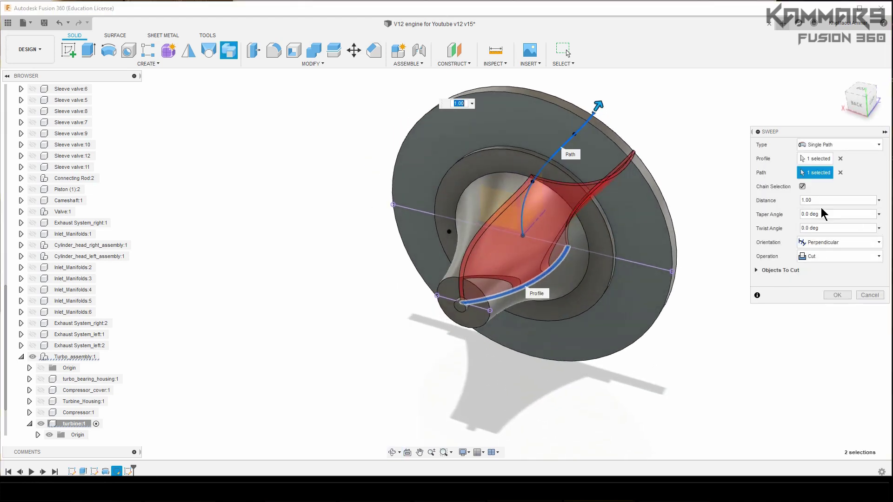
click(810, 256)
click(812, 265)
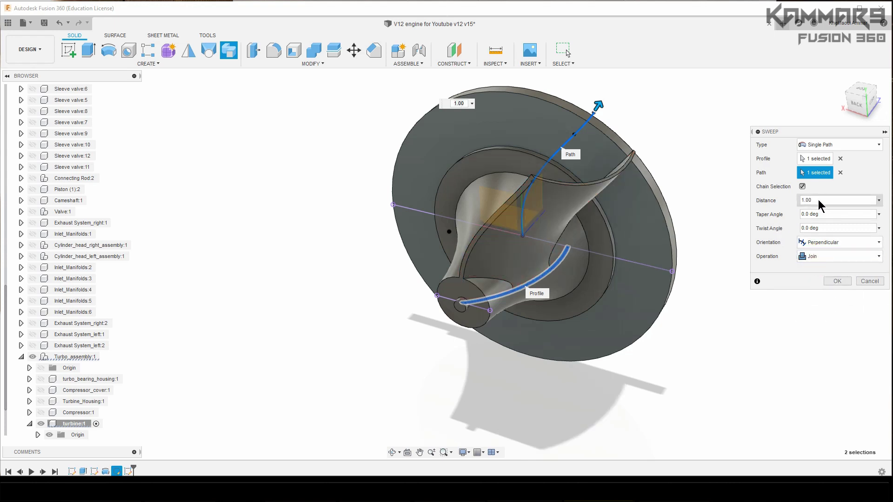
click(825, 227)
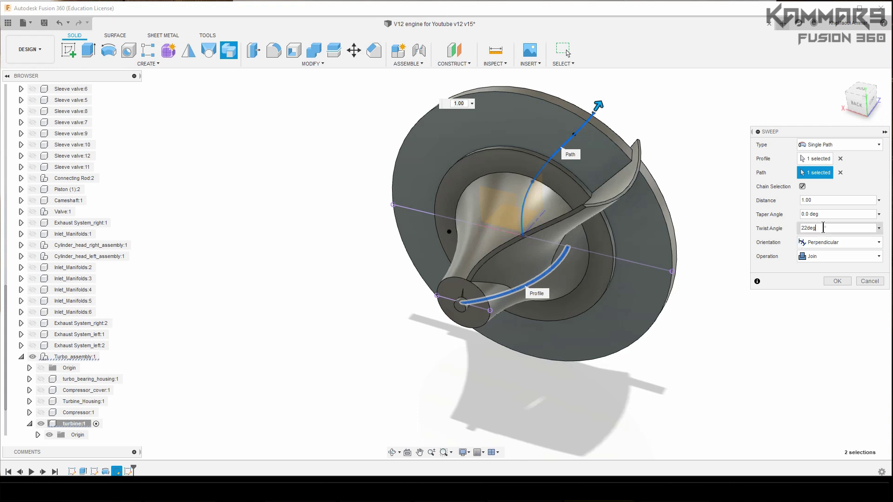
key(Return)
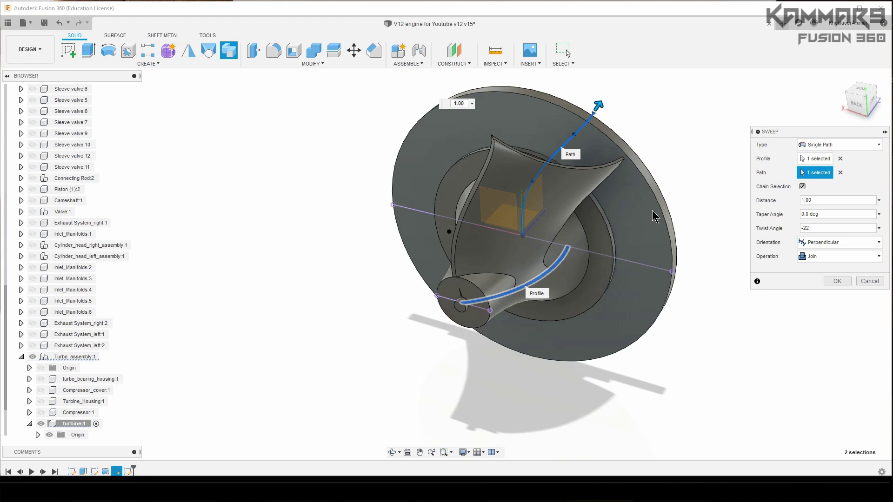
shift+middle_drag(637, 193, 612, 200)
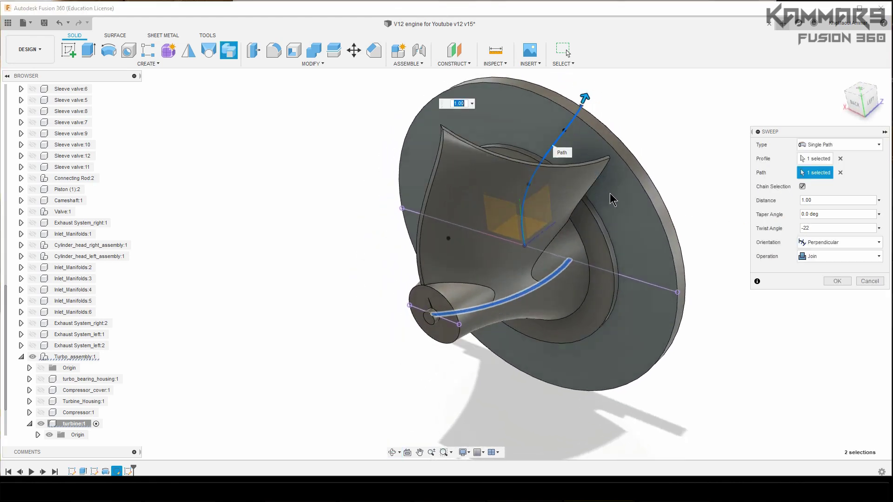
Create the twisted blade sweep as a join to the hub and view the finished blade
click(835, 282)
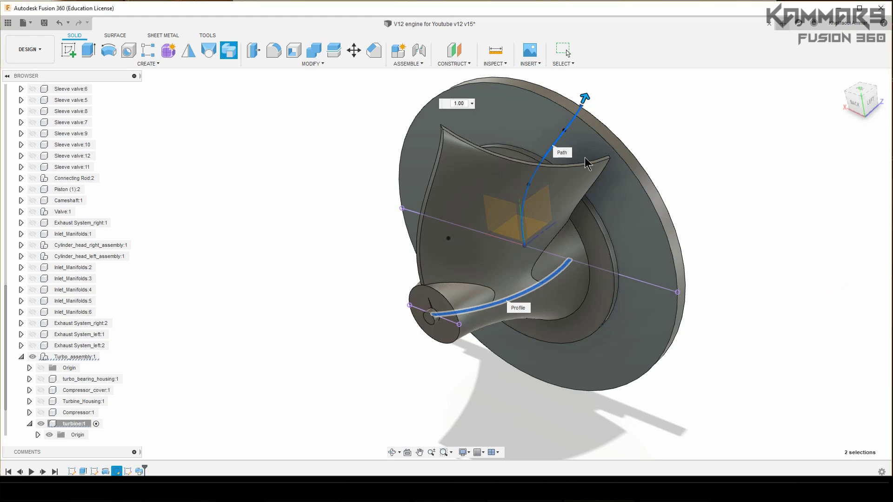
shift+middle_drag(583, 152, 689, 214)
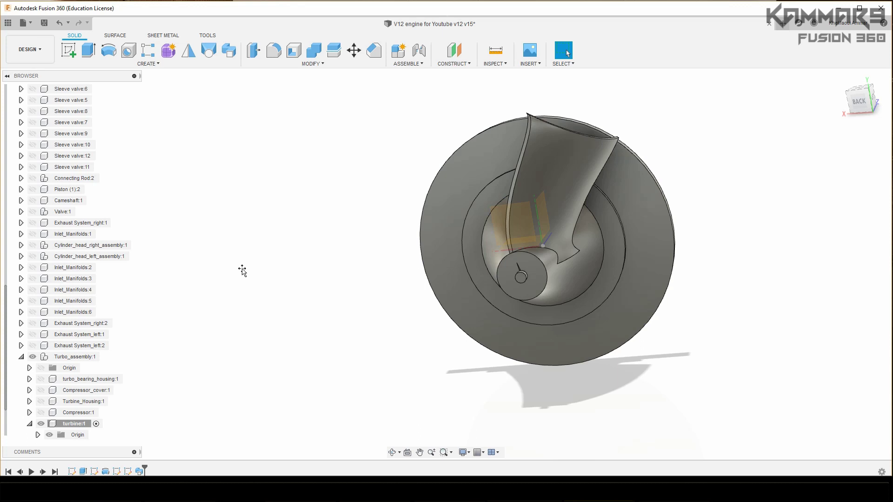
shift+middle_drag(630, 283, 415, 360)
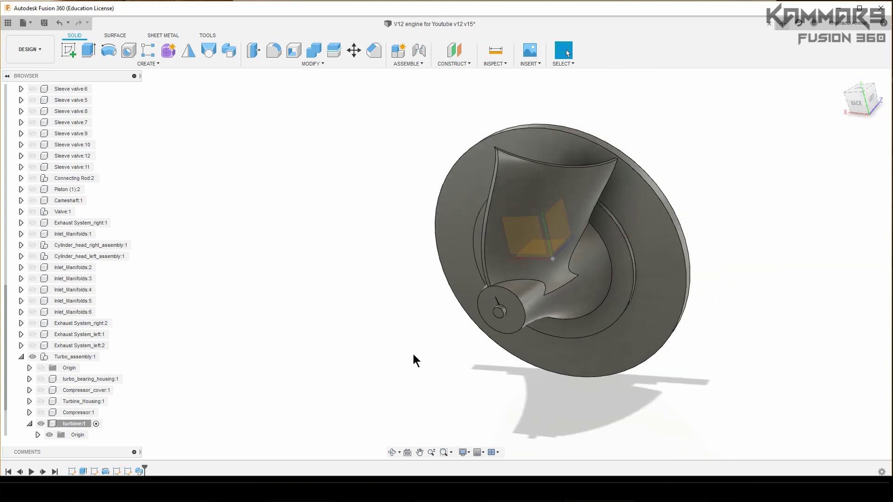
Pattern the swept blade feature around the disc's central axis as a full Circular Pattern with a quantity of 10
click(141, 471)
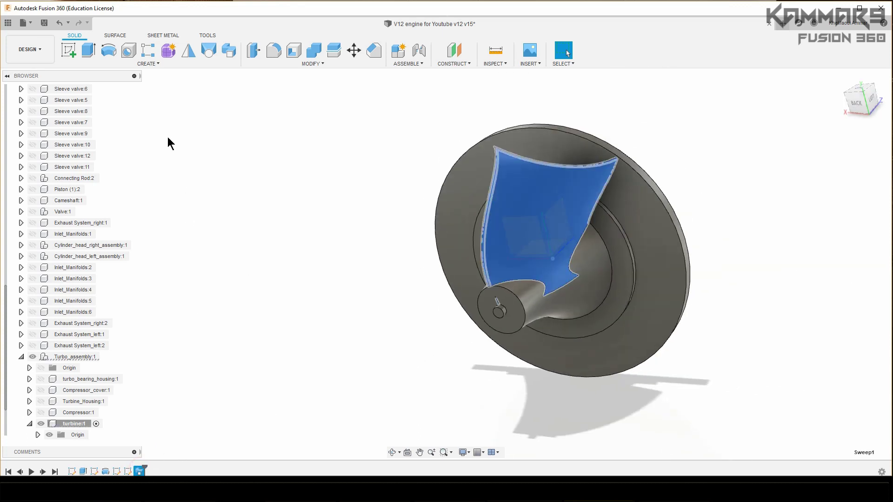
click(148, 62)
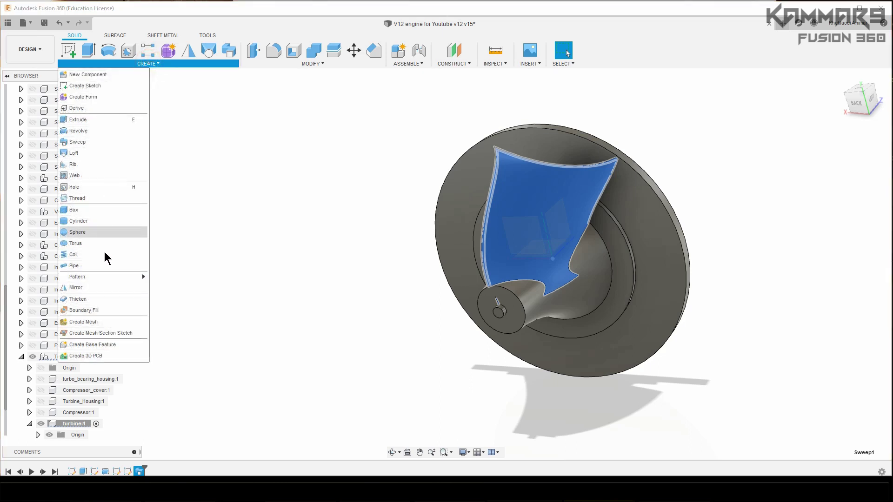
mouse_move(108, 280)
click(163, 289)
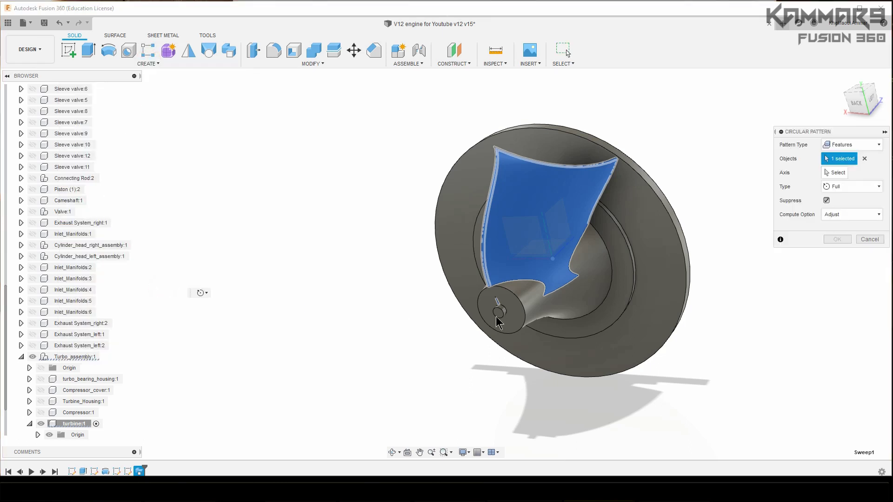
click(835, 173)
shift+middle_drag(735, 241, 653, 271)
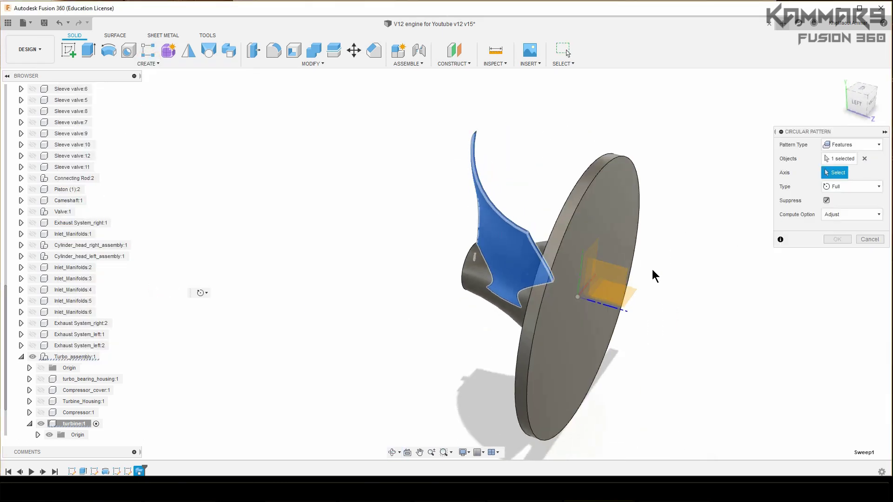
click(613, 310)
shift+middle_drag(613, 310, 531, 268)
scroll(531, 265, down, 2)
scroll(673, 257, up, 2)
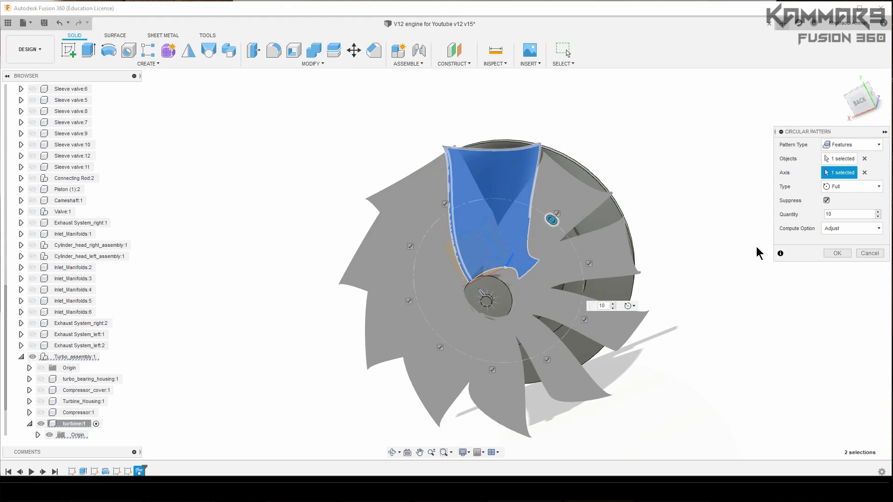
shift+middle_drag(655, 238, 660, 260)
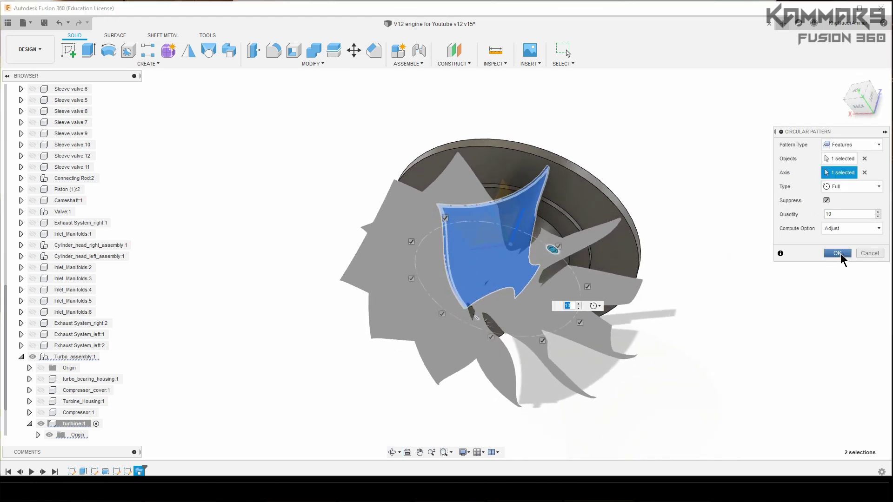
click(837, 253)
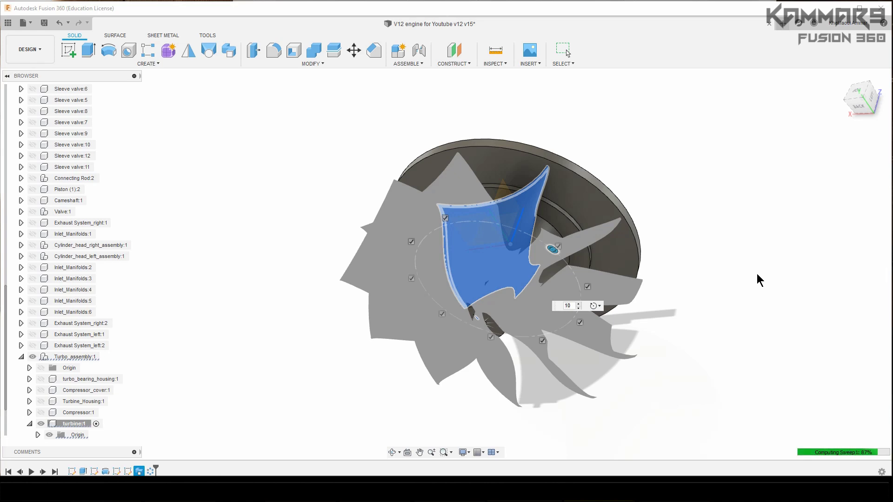
shift+middle_drag(705, 329, 641, 322)
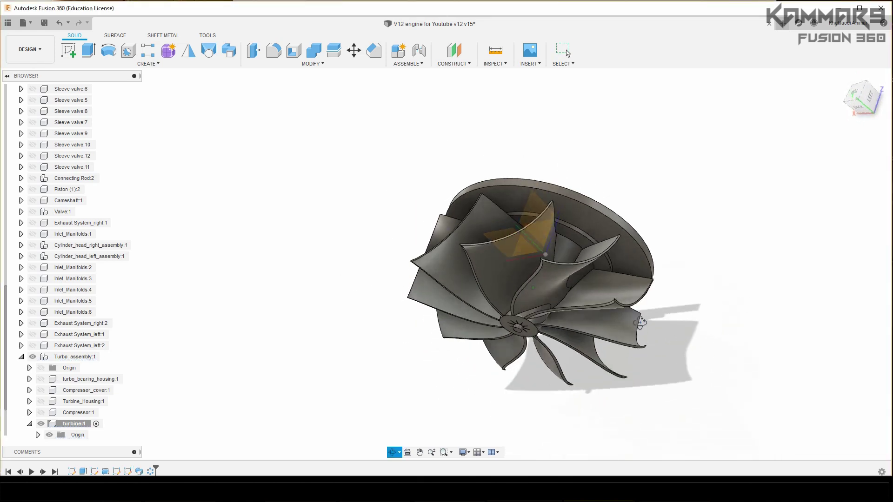
Start a new sketch on the horizontal origin plane that passes through the turbine's central axis
click(741, 307)
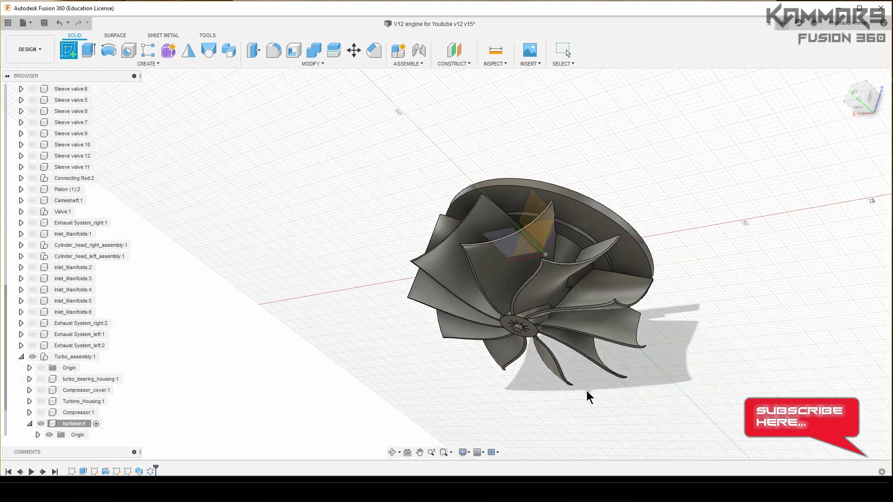
mouse_move(652, 321)
shift+middle_down()
mouse_move(666, 309)
mouse_move(691, 311)
shift+middle_up()
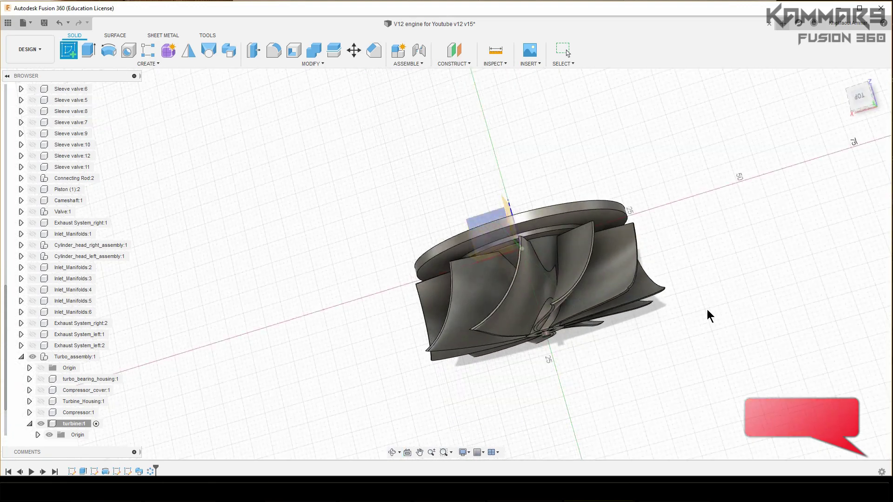
click(707, 309)
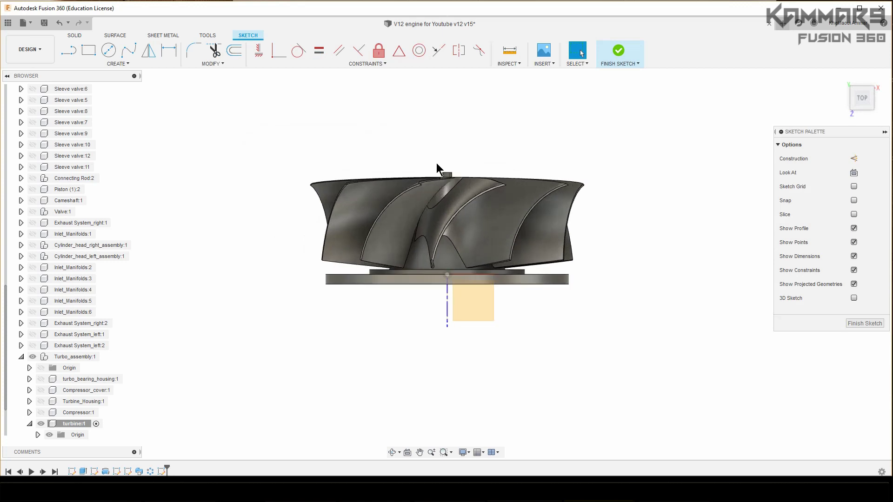
Sketch a connected stepped line profile from the disc's centre up along the axis, about 18 mm outward, and out beyond the blades
scroll(438, 163, up, 5)
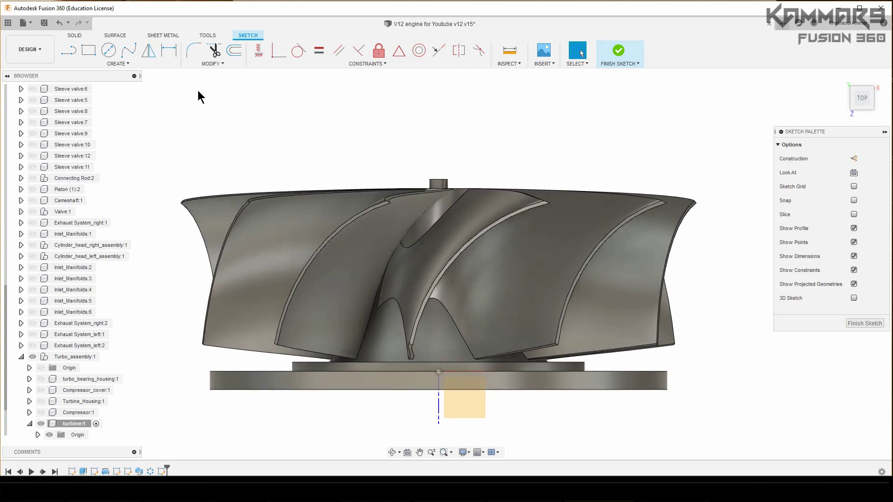
click(69, 52)
scroll(285, 206, down, 2)
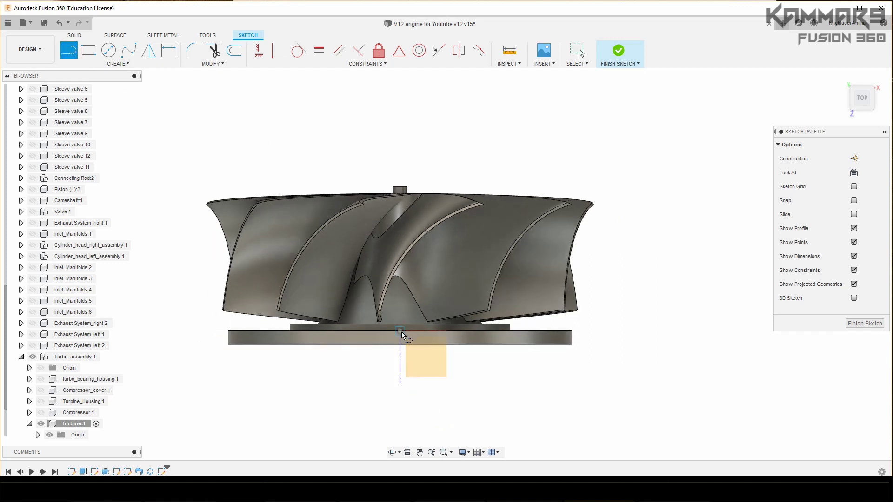
click(401, 331)
click(400, 158)
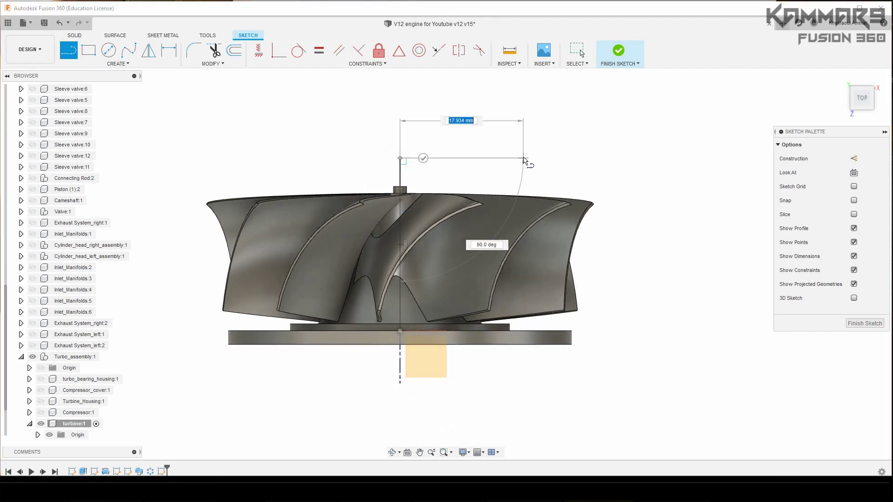
click(523, 158)
click(524, 259)
click(594, 259)
click(595, 326)
click(661, 327)
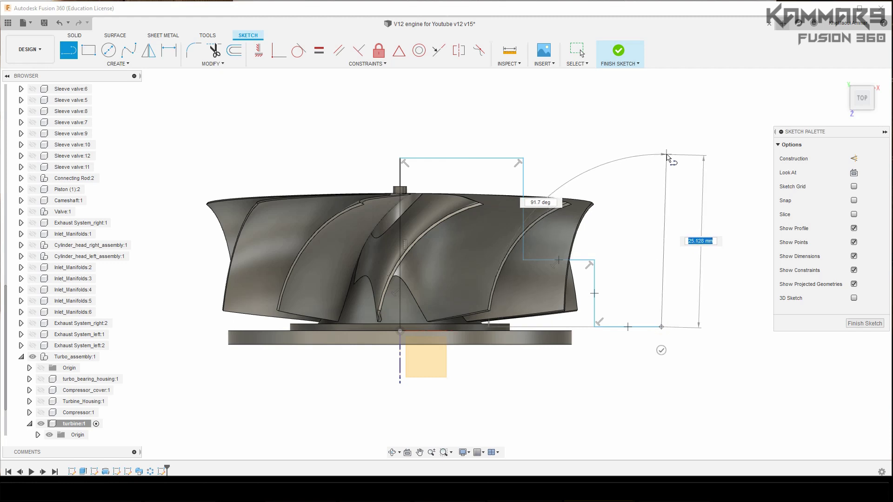
click(663, 160)
key(Escape)
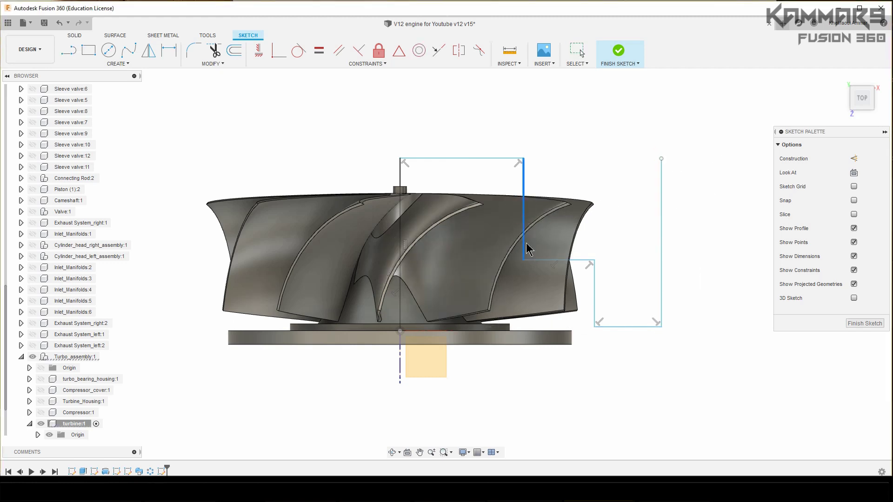
Close the profile's upper outer corner and attach its lower inner corner to the disc's rim with coincident constraints
click(278, 50)
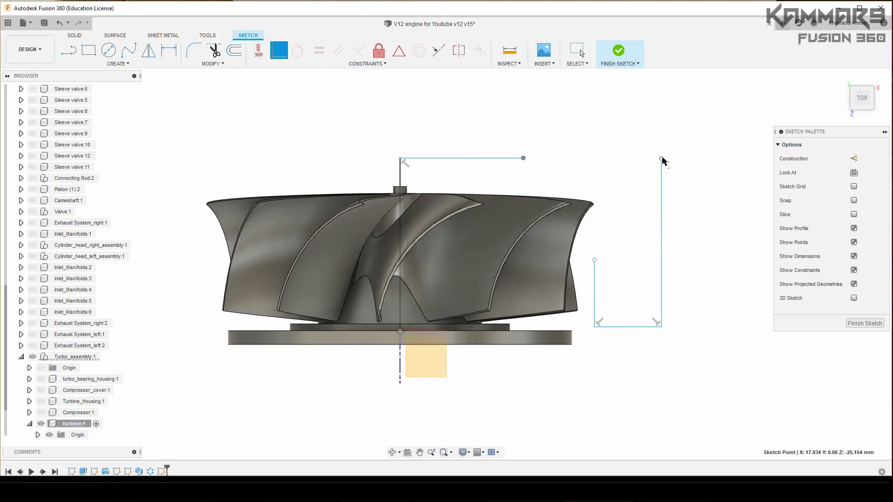
click(594, 326)
click(578, 340)
click(572, 331)
click(594, 331)
Dimension the profile's inner vertical line at the disc's rim to 11 mm high
key(d)
click(572, 317)
click(613, 307)
text(11)
key(Return)
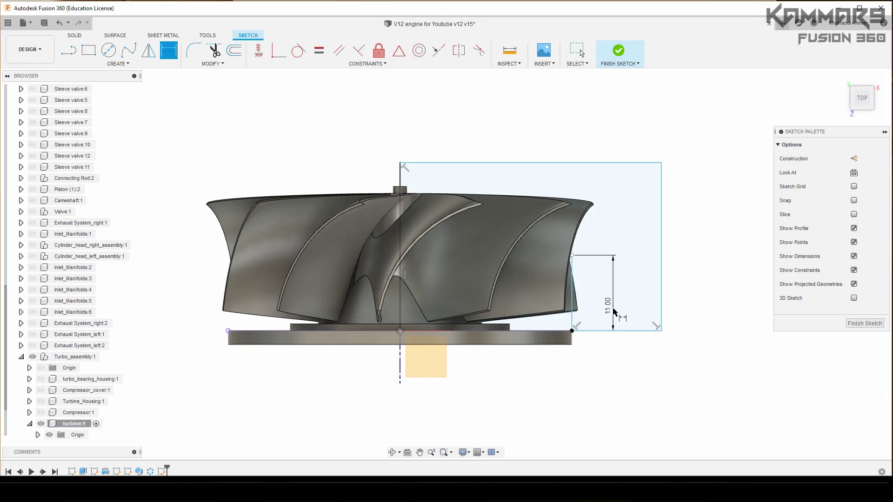
Dimension the profile's outer vertical line 35 mm from the central axis and 21 mm high
click(660, 310)
click(402, 371)
click(524, 405)
text(35)
key(Return)
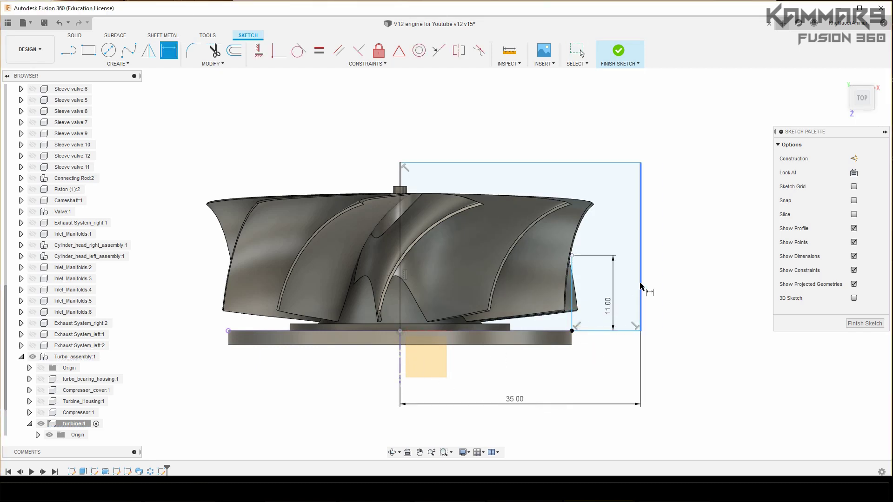
click(641, 295)
click(674, 283)
text(21)
key(Return)
Draw a small three-point arc across the profile's upper line, near the blade tips
scroll(683, 257, up, 1)
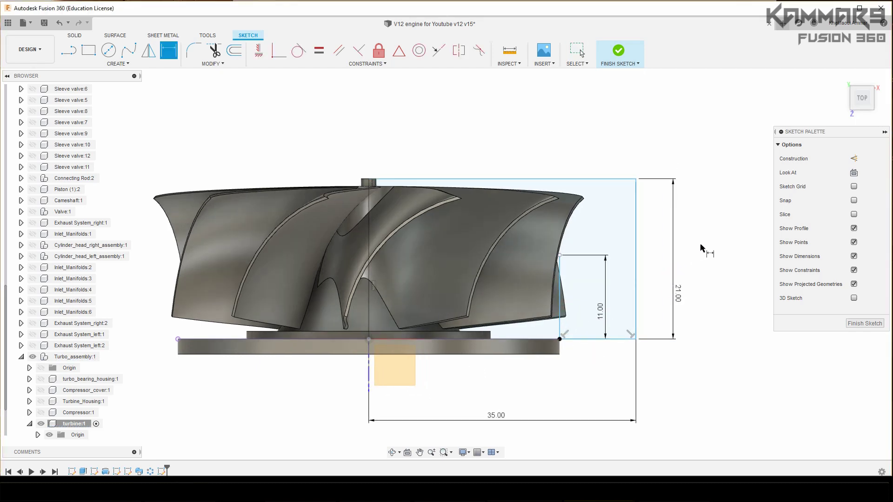
click(111, 63)
mouse_move(111, 106)
click(166, 107)
click(514, 149)
click(536, 184)
click(516, 167)
key(Escape)
Attach the arc's ends to the upper line and the top of the inner vertical line with coincident constraints
click(279, 51)
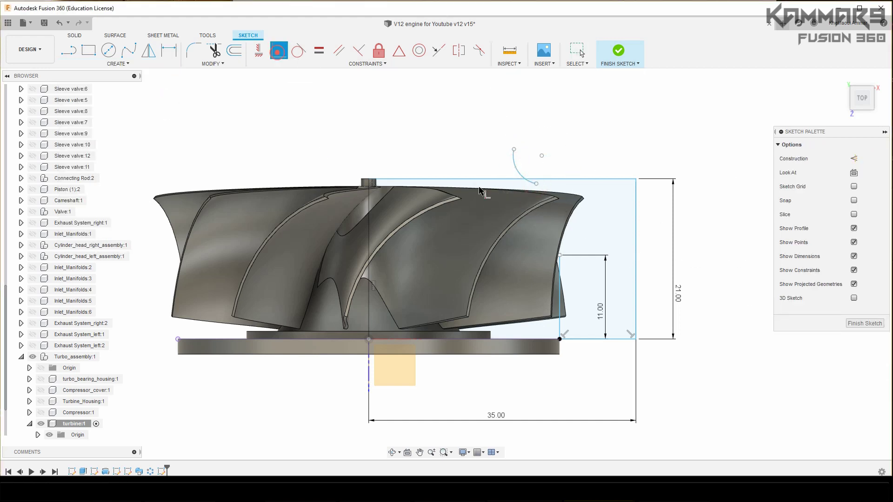
click(538, 220)
click(496, 179)
key(Escape)
Trim the upper line inboard of the arc and remove the vertical line along the central axis
click(215, 51)
click(447, 179)
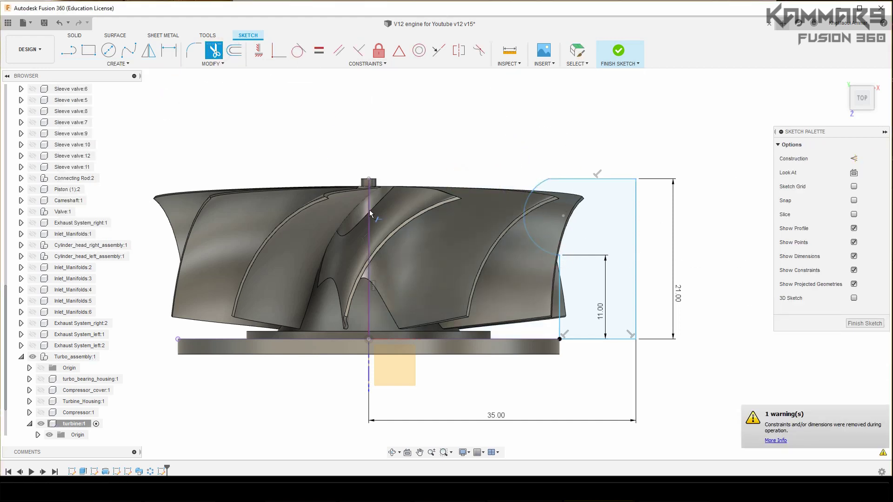
click(369, 210)
key(Escape)
Move the arc's upper end inward towards the hub and constrain the upper line to be horizontal
drag(549, 179, 477, 179)
click(523, 179)
click(259, 51)
key(Escape)
Dimension the arc's upper end 14.5 mm horizontally from the disc's centre
key(d)
click(478, 179)
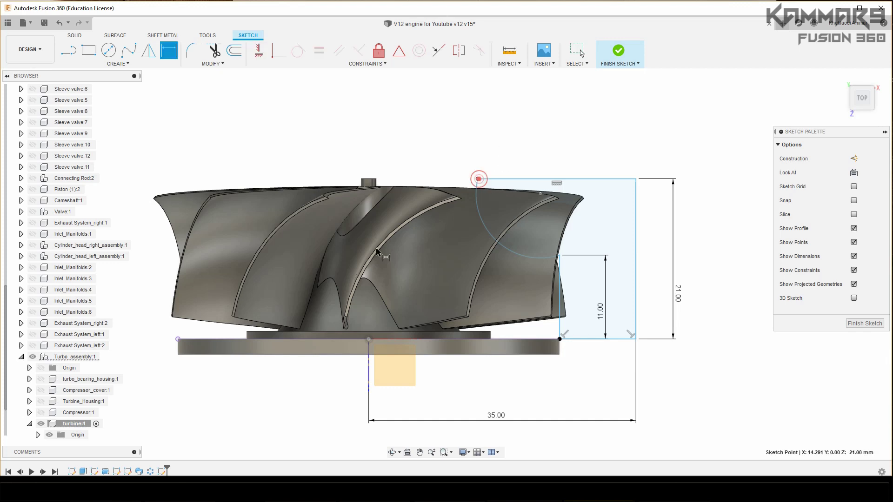
click(369, 339)
click(426, 136)
text(14.5)
key(Return)
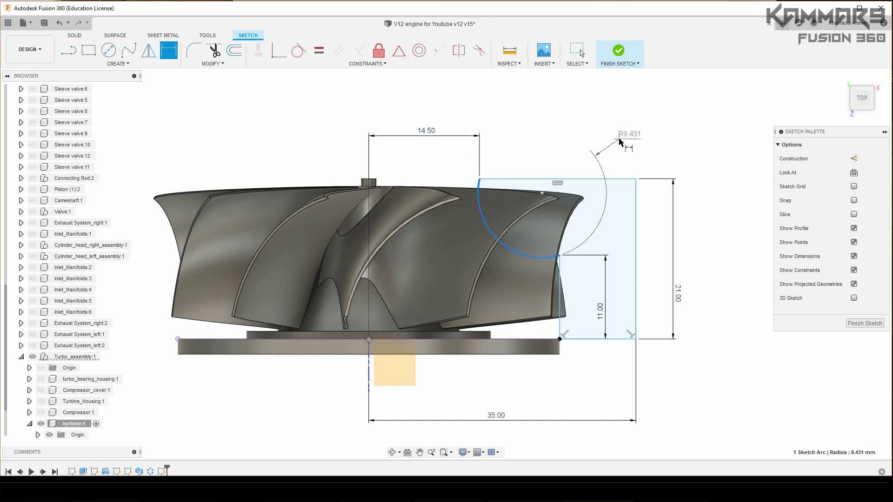
Dimension the arc's radius to give a flatter curve between the upper line and the inner vertical line
scroll(577, 177, down, 3)
scroll(588, 150, up, 2)
scroll(589, 150, down, 3)
key(Escape)
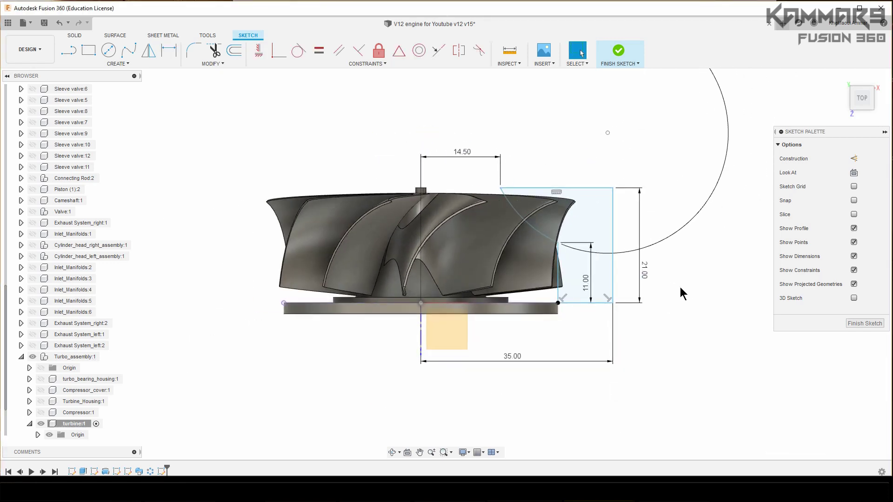
Finish the sketch and Revolve its closed profile 360 degrees about the central axis as a Cut that trims the blades
shift+middle_drag(661, 325, 579, 233)
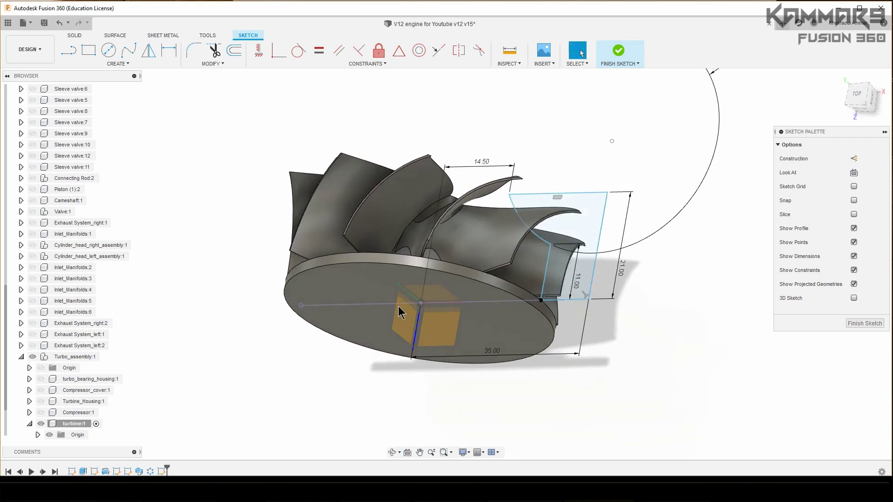
click(586, 223)
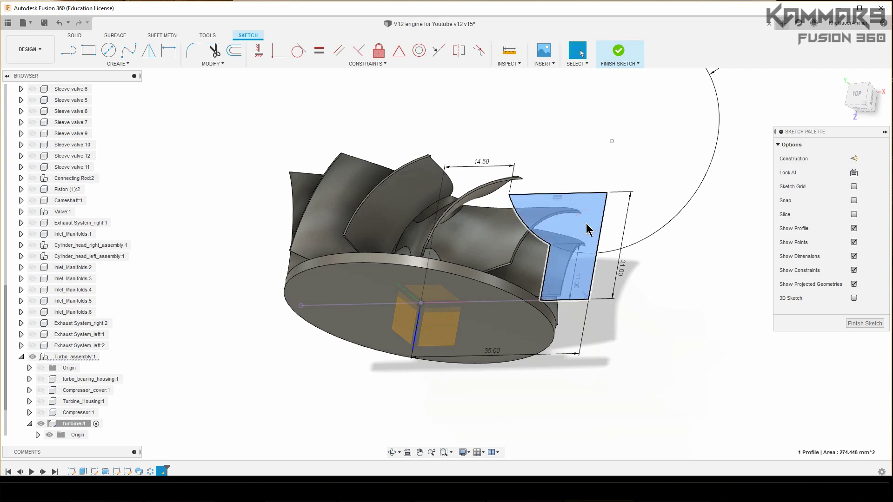
click(859, 323)
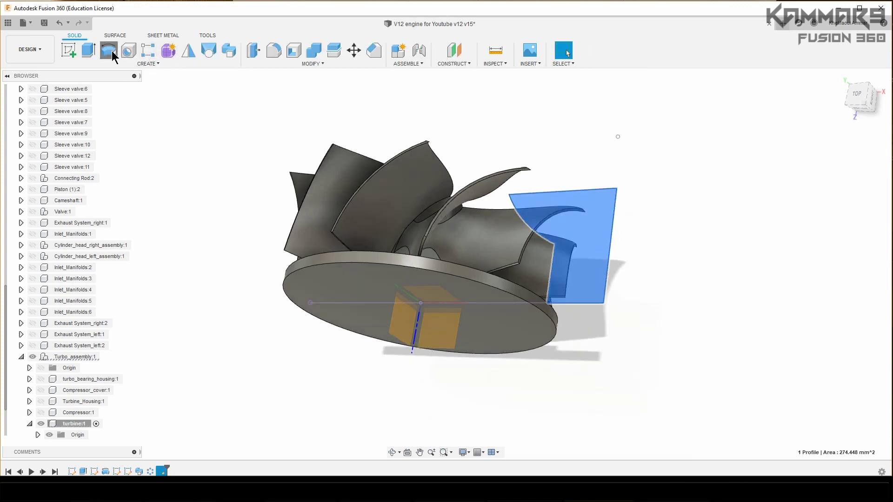
click(112, 53)
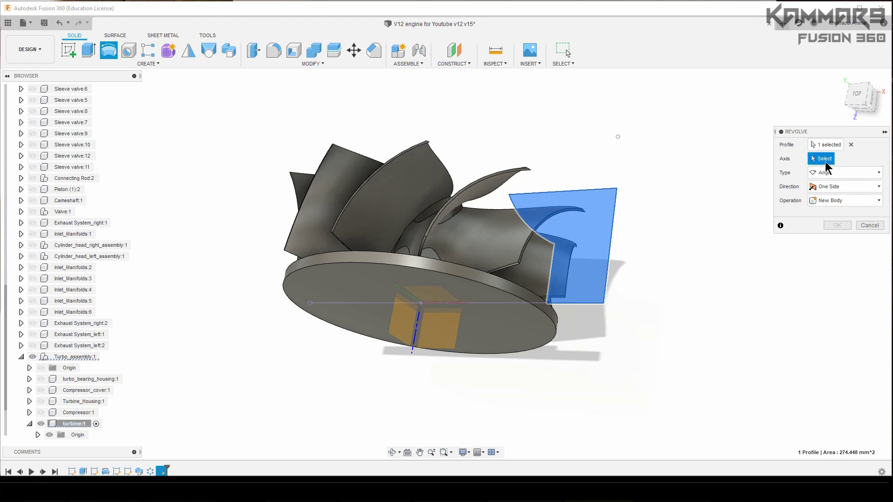
click(419, 325)
shift+middle_drag(678, 308, 599, 313)
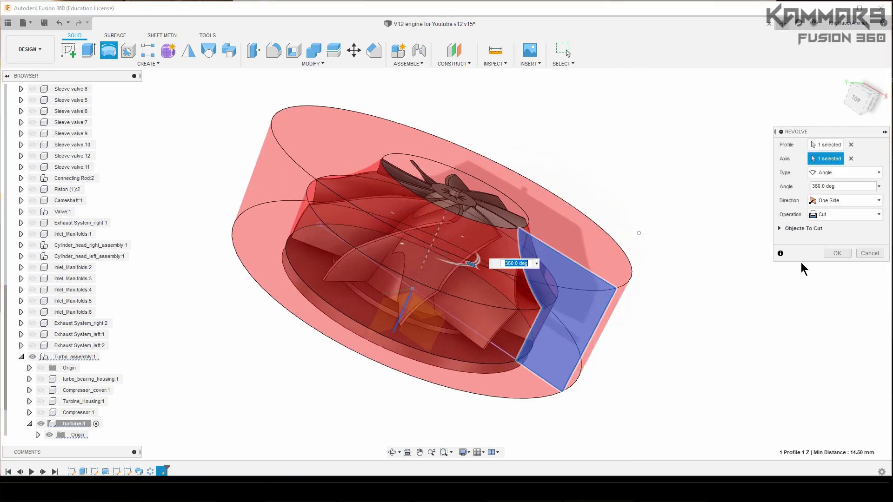
click(833, 254)
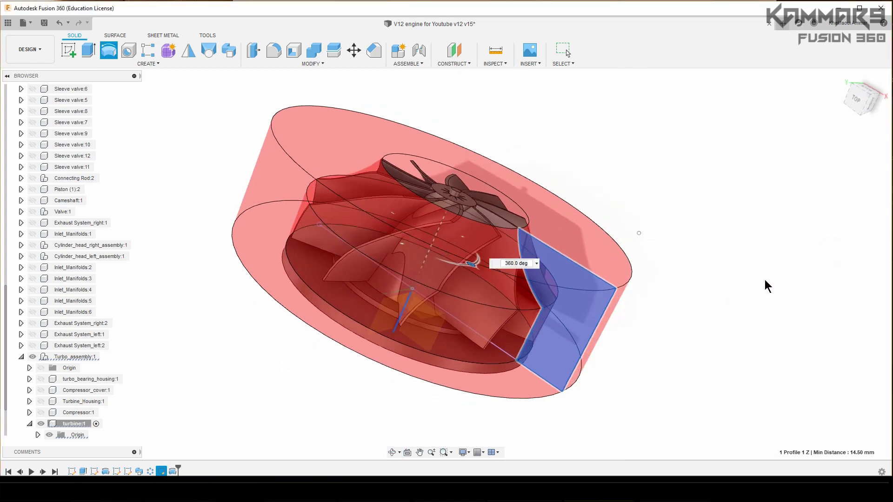
scroll(472, 200, up, 5)
shift+middle_drag(471, 196, 524, 218)
scroll(523, 198, up, 4)
scroll(465, 205, down, 10)
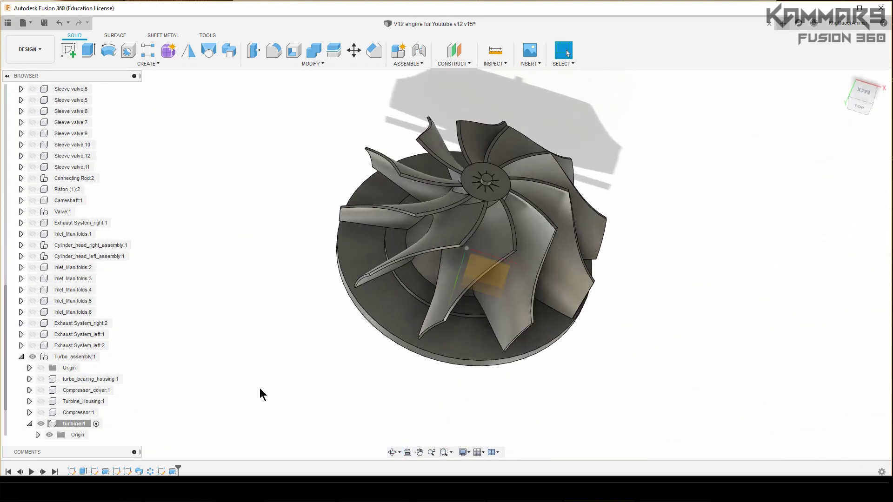
Reopen the profile sketch of the blade-trimming revolved cut and draw a rectangle beside the small boss on the hub's top
right_click(177, 472)
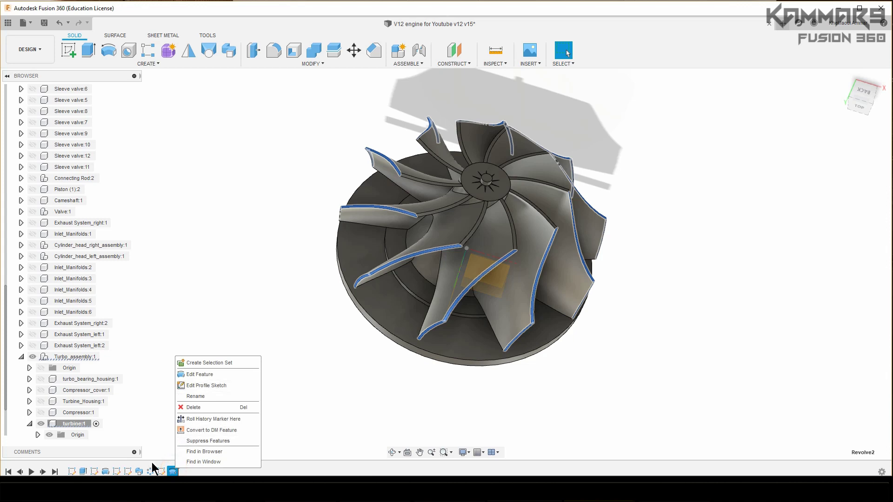
key(Escape)
right_click(160, 472)
click(185, 378)
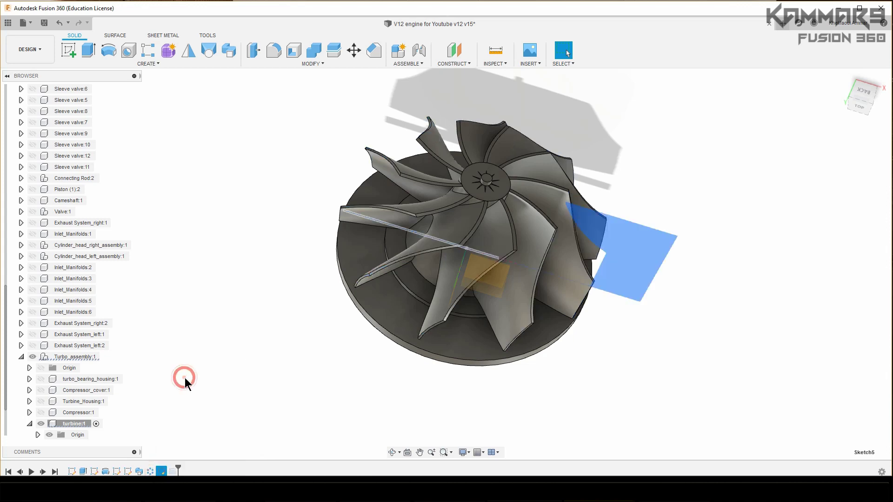
scroll(470, 214, up, 10)
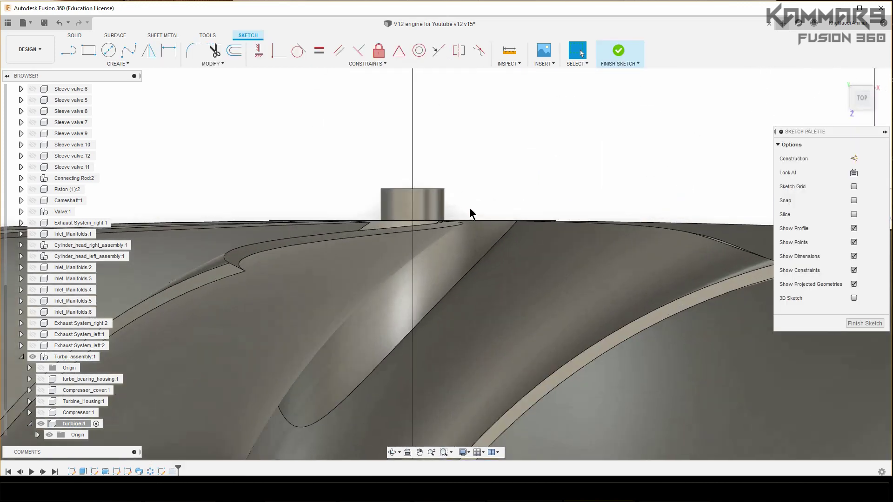
click(93, 52)
scroll(394, 194, down, 3)
scroll(425, 196, up, 5)
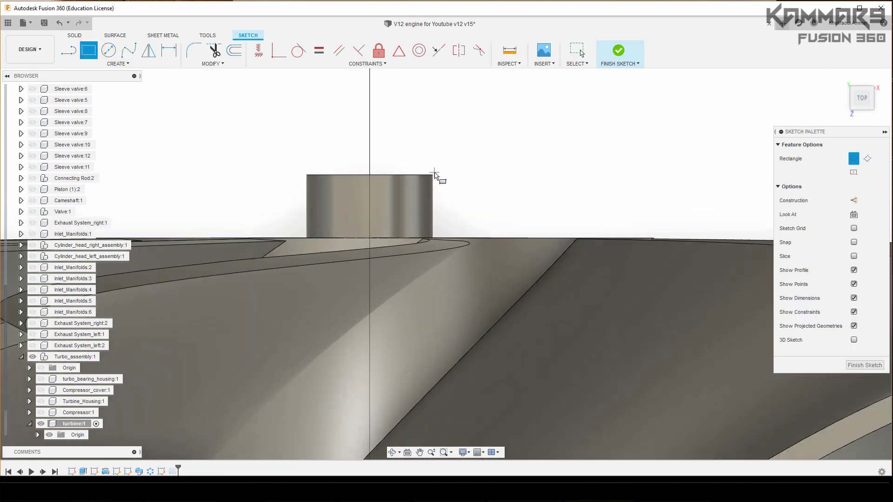
scroll(656, 236, down, 1)
click(475, 171)
click(661, 223)
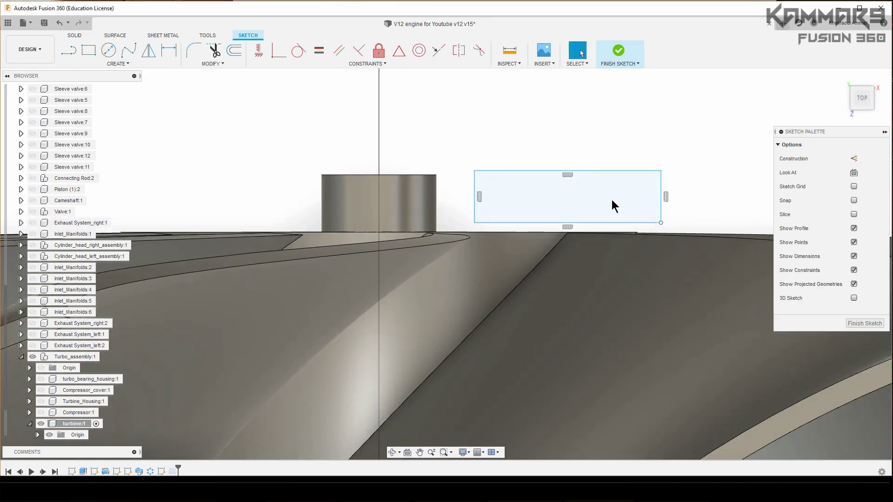
Project the circular outer edge of the hub's top face into the sketch
click(279, 51)
click(474, 223)
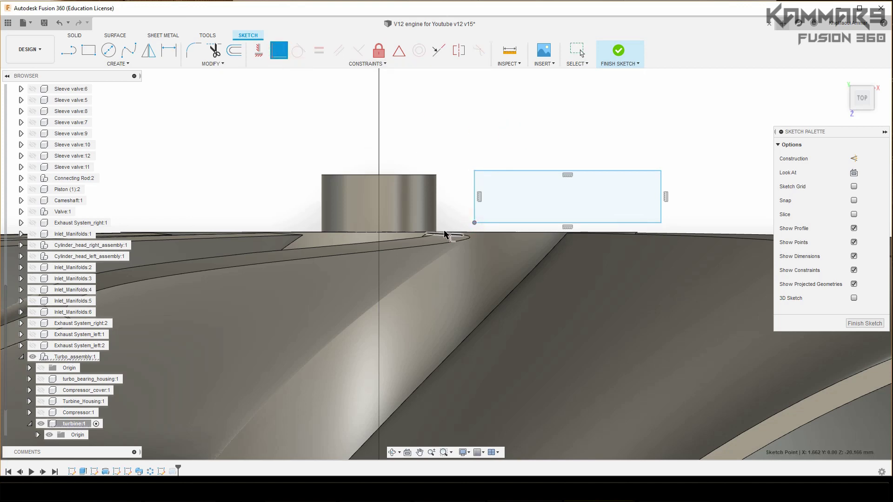
shift+middle_drag(425, 216, 427, 248)
scroll(428, 259, down, 2)
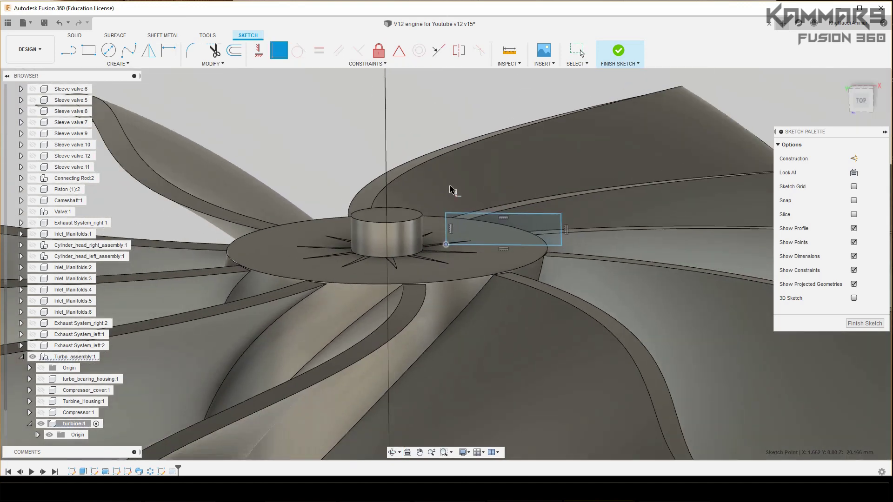
click(530, 264)
key(p)
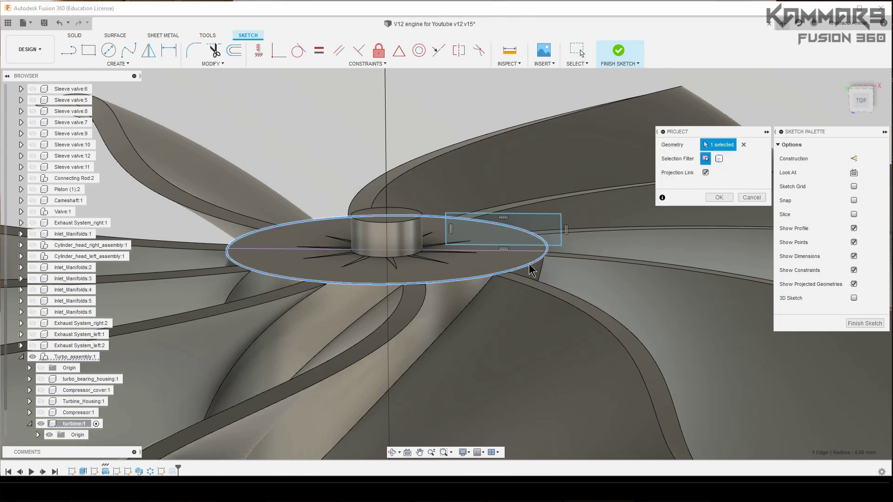
key(Return)
scroll(490, 223, up, 6)
scroll(368, 314, up, 1)
Constrain the rectangle's lower inner corner coincident with the projected line of the hub's top face
click(381, 305)
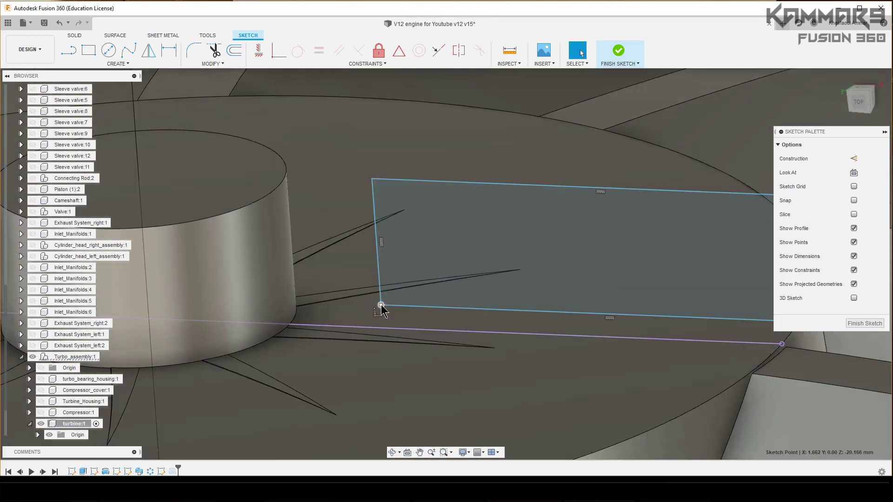
click(279, 50)
click(301, 324)
click(377, 328)
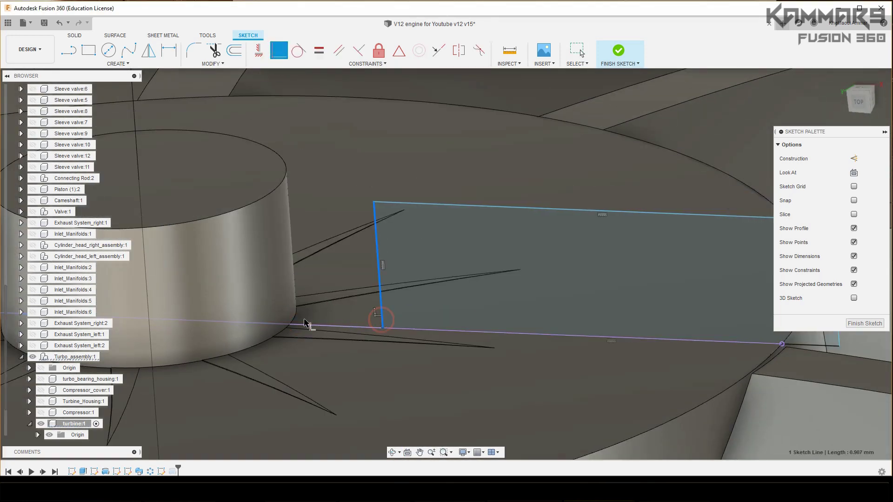
key(Escape)
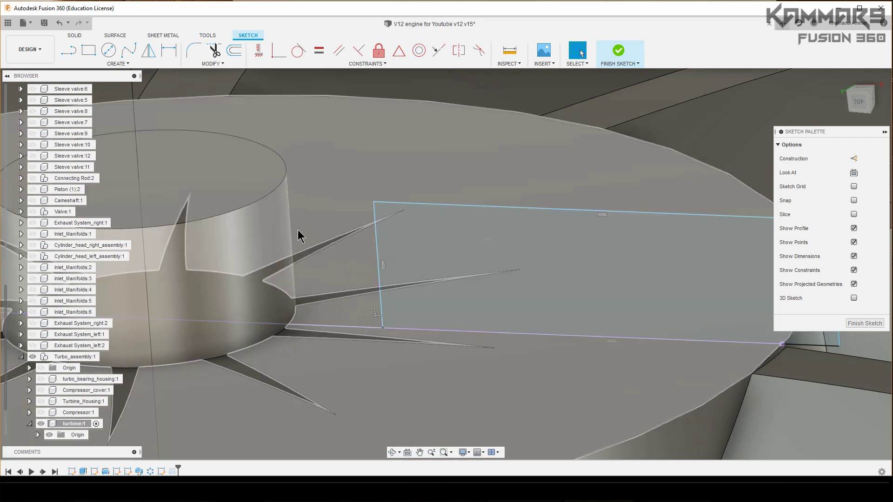
Project the small boss into the sketch and make the rectangle's upper inner corner coincident with the boss's projected top end point
key(p)
click(268, 235)
click(716, 201)
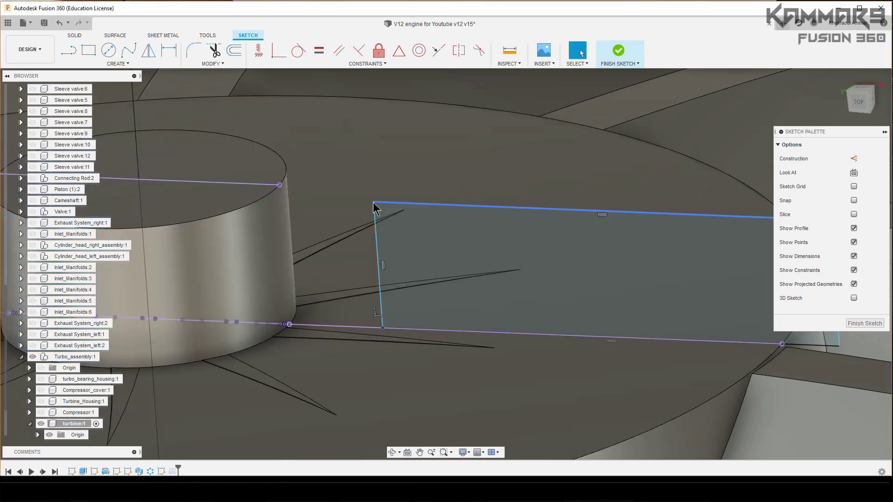
key(c)
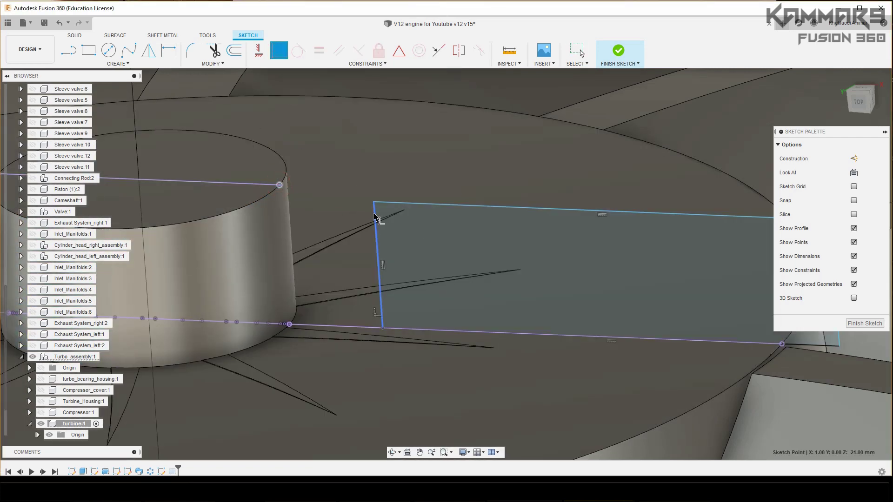
click(374, 208)
key(Escape)
Constrain the rectangle's lower outer corner to the end point of the hub face's projected edge and finish the sketch
scroll(358, 219, down, 3)
click(458, 200)
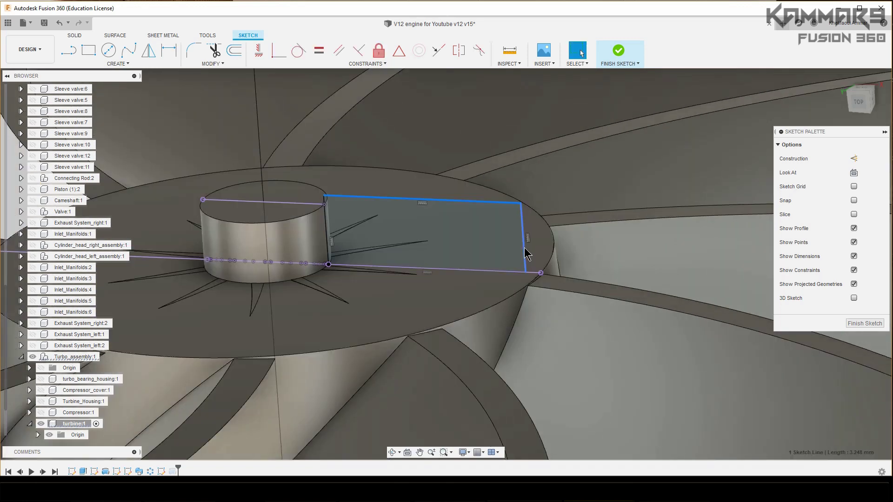
drag(525, 249, 529, 248)
click(278, 50)
click(531, 272)
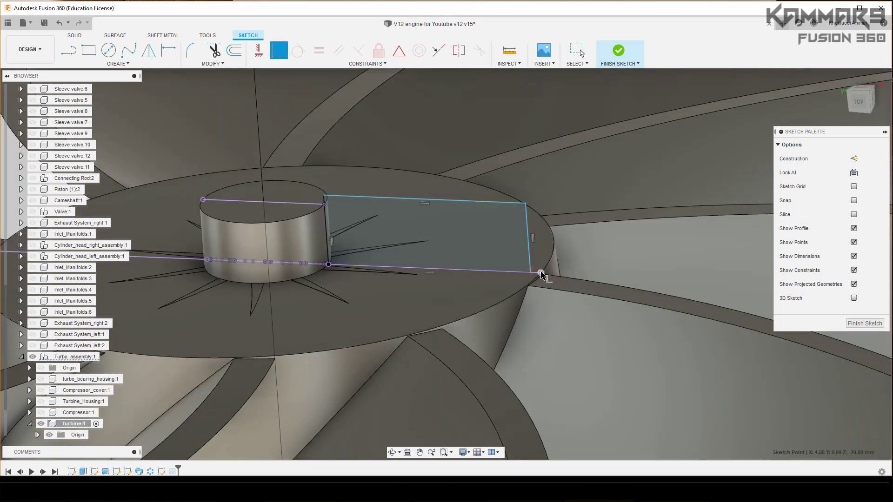
click(540, 273)
key(Escape)
scroll(505, 270, down, 5)
shift+middle_drag(504, 300, 486, 285)
click(851, 325)
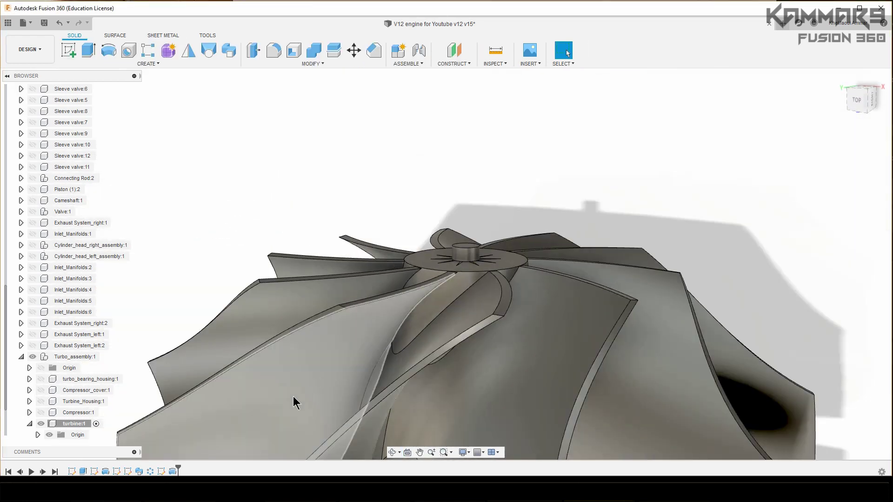
Add the rectangle beside the boss as a second profile of the 360-degree revolved cut and save the design
right_click(172, 471)
click(204, 375)
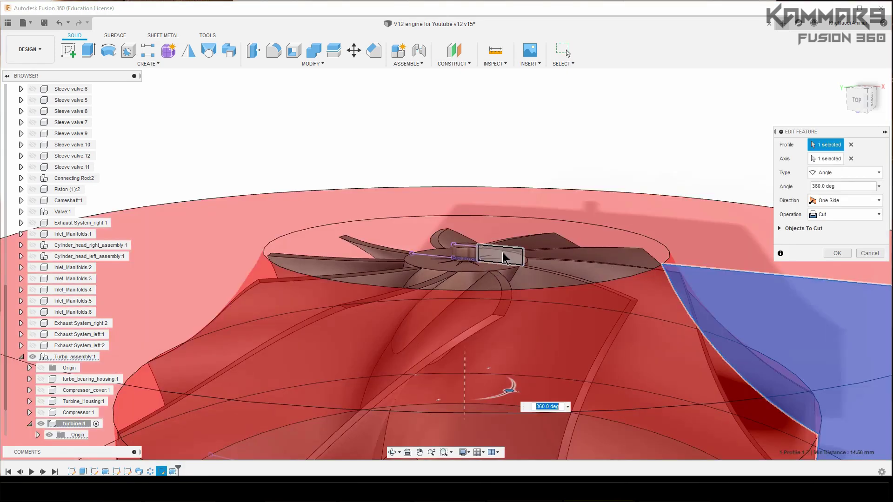
click(503, 258)
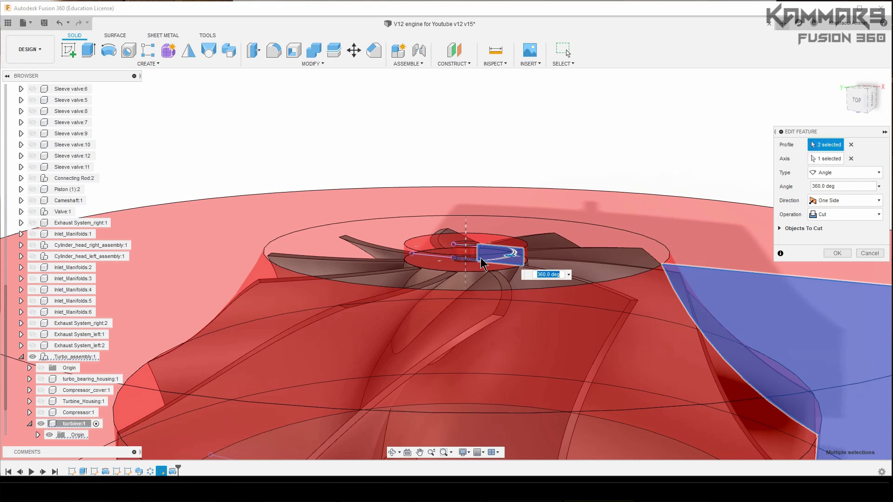
click(835, 253)
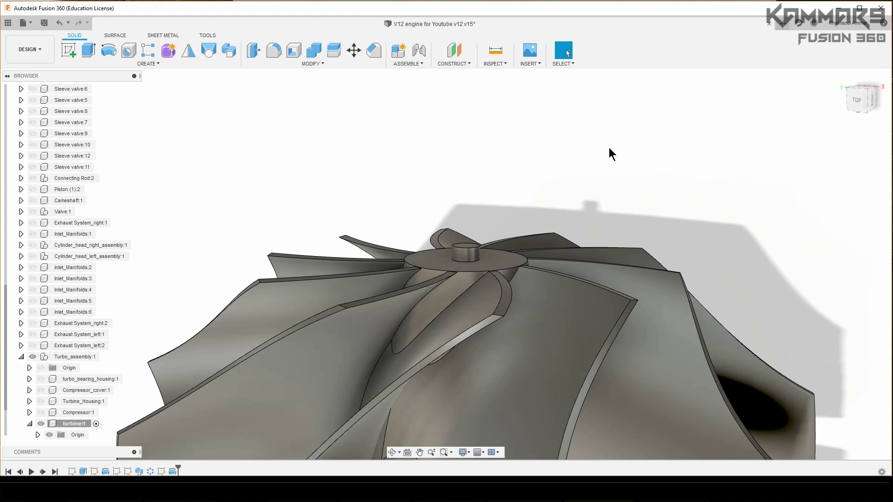
scroll(609, 147, down, 2)
shift+middle_drag(609, 147, 386, 288)
scroll(510, 237, down, 4)
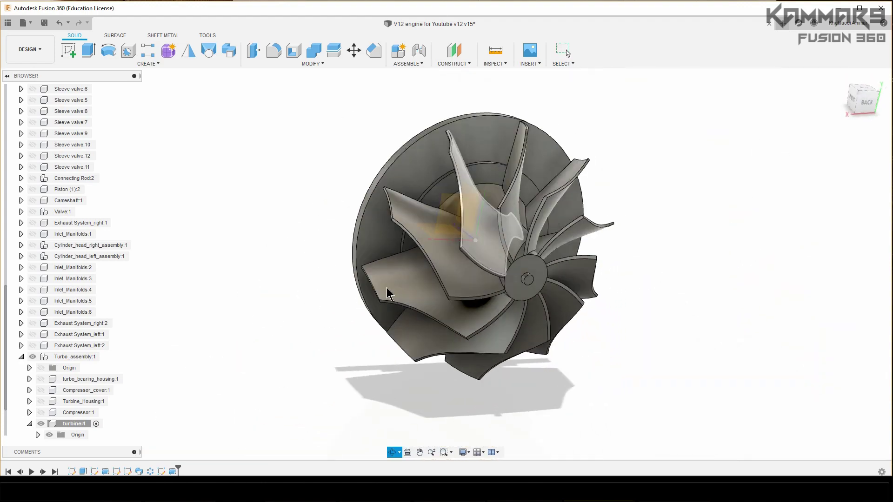
scroll(386, 287, down, 2)
click(45, 22)
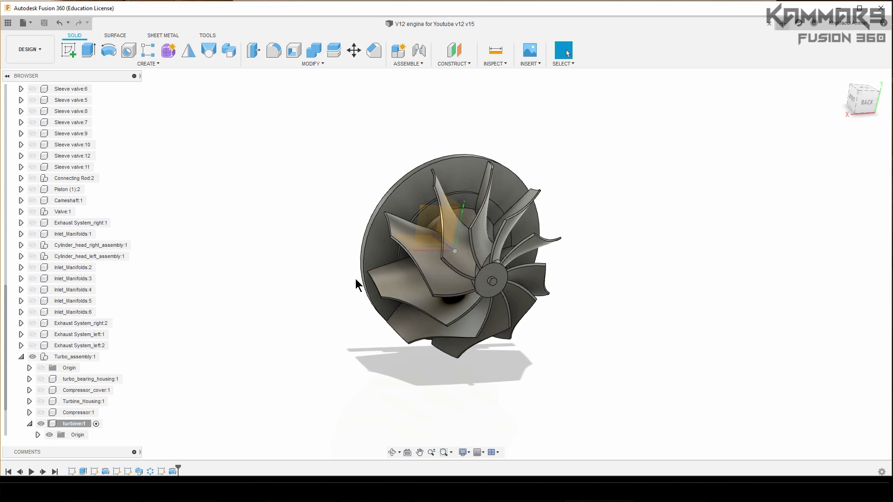
Start a sketch on the origin plane through the turbine's axis and draw a closed half-profile of a three-step shaft below the disc
scroll(322, 255, down, 1)
shift+middle_drag(322, 254, 438, 298)
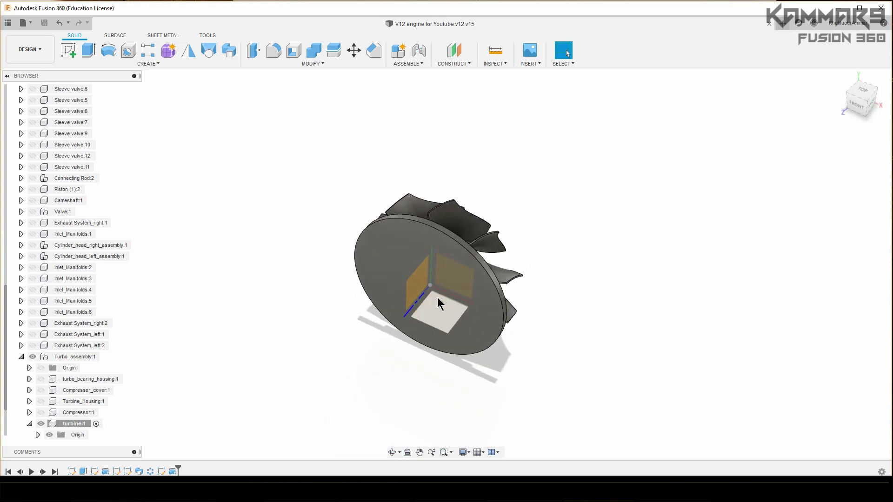
click(436, 314)
click(70, 50)
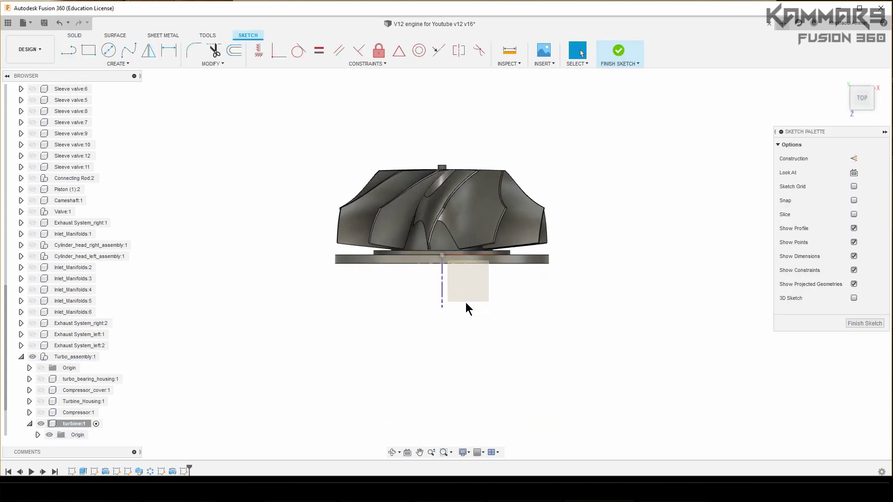
click(71, 52)
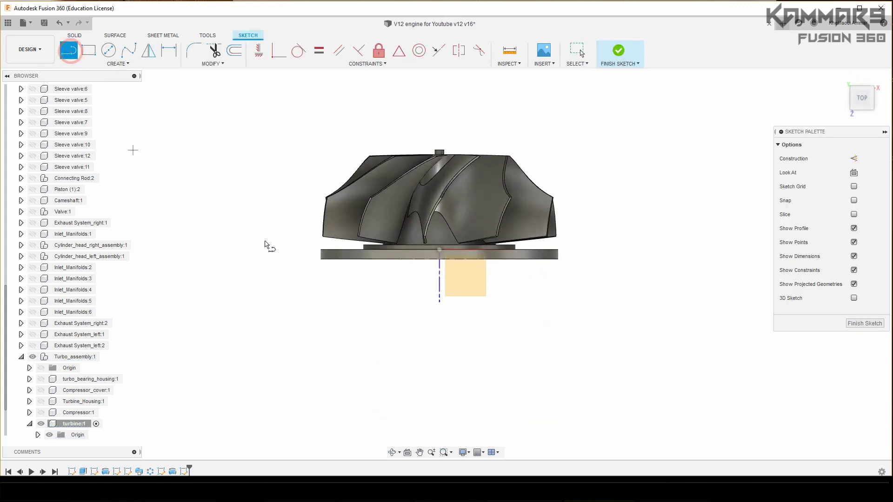
click(439, 251)
click(440, 427)
click(465, 427)
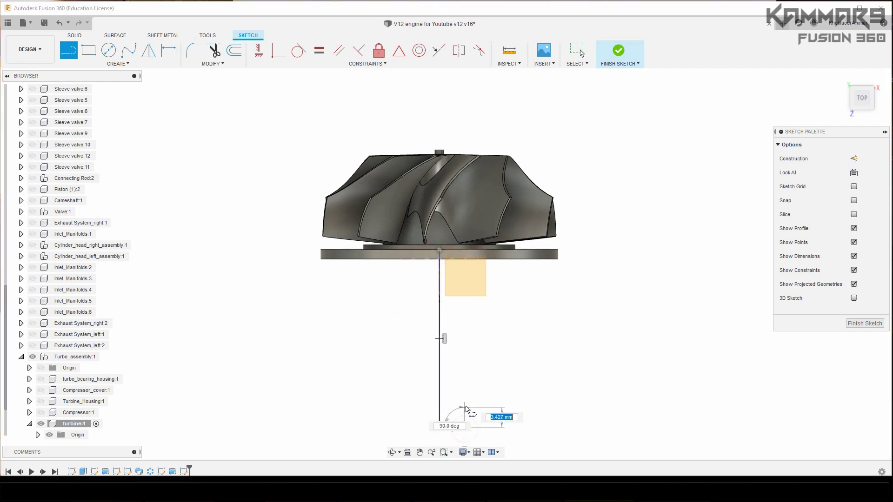
click(464, 403)
click(476, 403)
click(476, 368)
scroll(502, 369, up, 3)
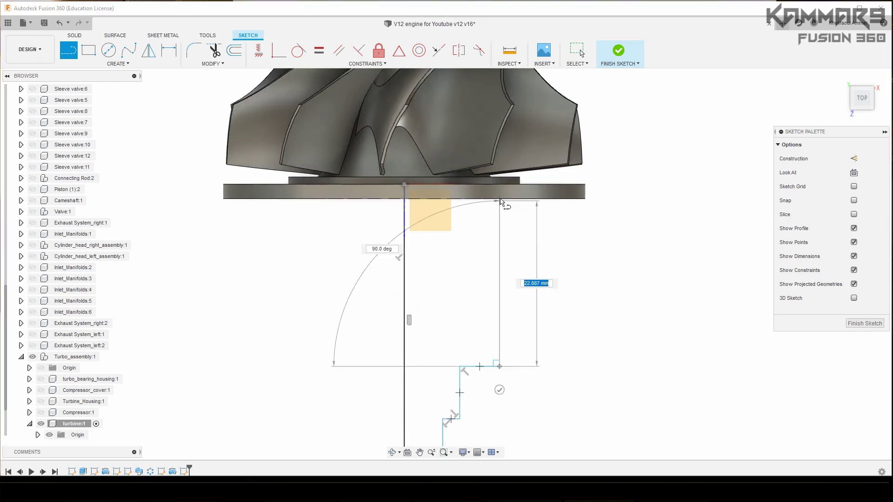
click(403, 184)
key(Escape)
scroll(547, 322, down, 2)
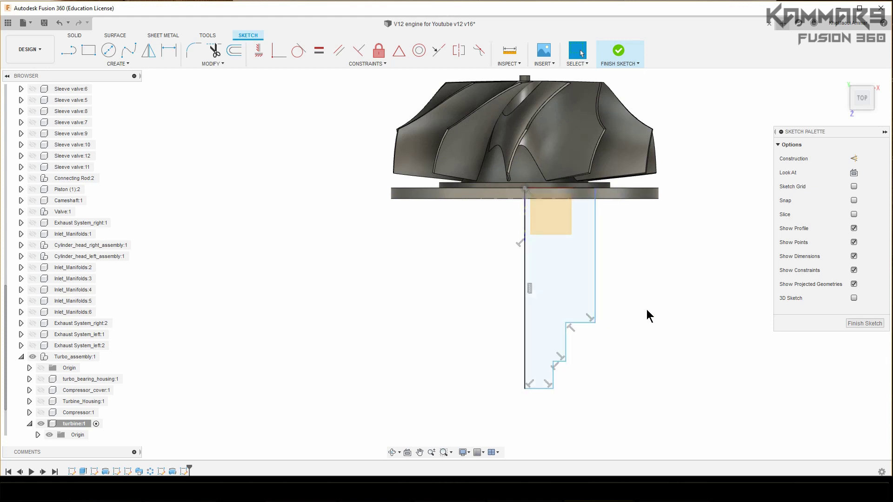
Dimension the shaft's end step 9.5 mm long and its middle step 12 mm long
key(d)
click(553, 375)
click(587, 375)
text(9.5)
key(Return)
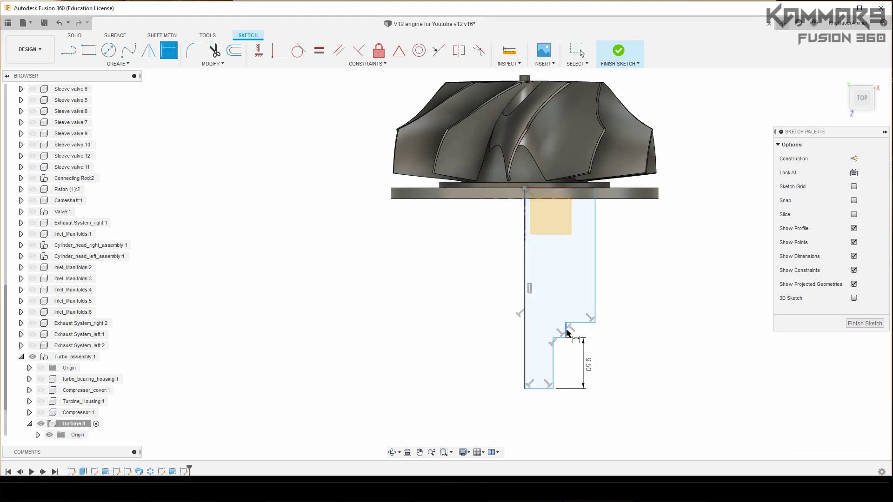
click(565, 331)
click(598, 329)
text(12)
key(Return)
Dimension the shaft's widest section 58 mm long from the disc's flat outer face and tidy the length dimensions' placement
click(610, 200)
click(581, 274)
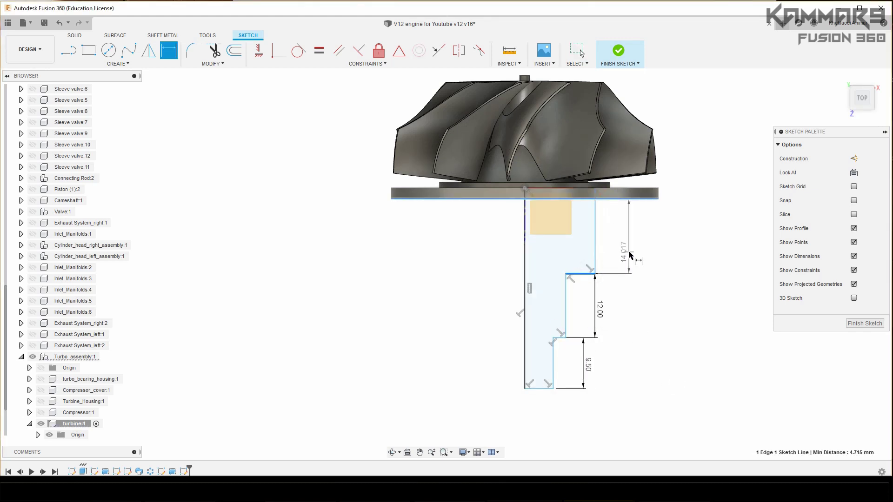
click(629, 253)
text(58)
key(Return)
scroll(606, 194, down, 4)
scroll(638, 330, up, 2)
drag(611, 372, 631, 376)
drag(604, 406, 630, 408)
Set the distance from the axis to 2 mm for the shaft's end step and 4 mm for its middle step
click(583, 404)
click(566, 404)
click(544, 408)
text(2)
key(Return)
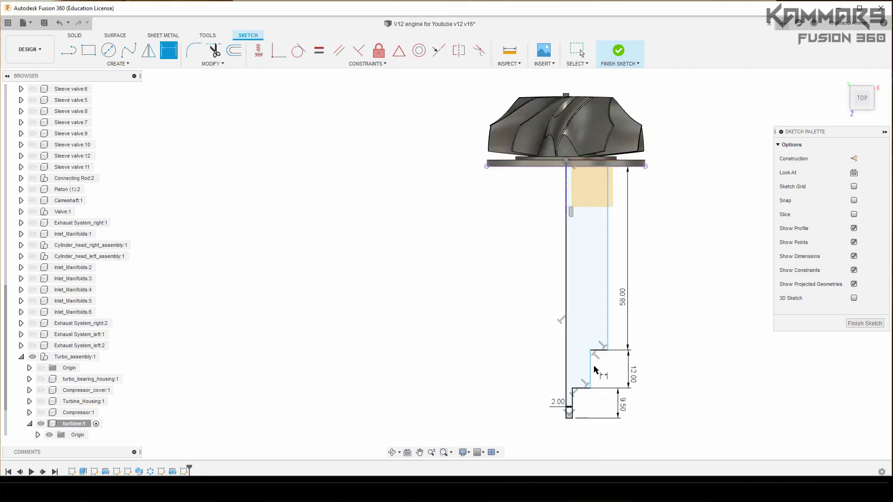
click(590, 369)
click(566, 371)
click(543, 371)
text(4)
key(Return)
Set the distance from the axis to 5.5 mm for the shaft's long main section
click(608, 276)
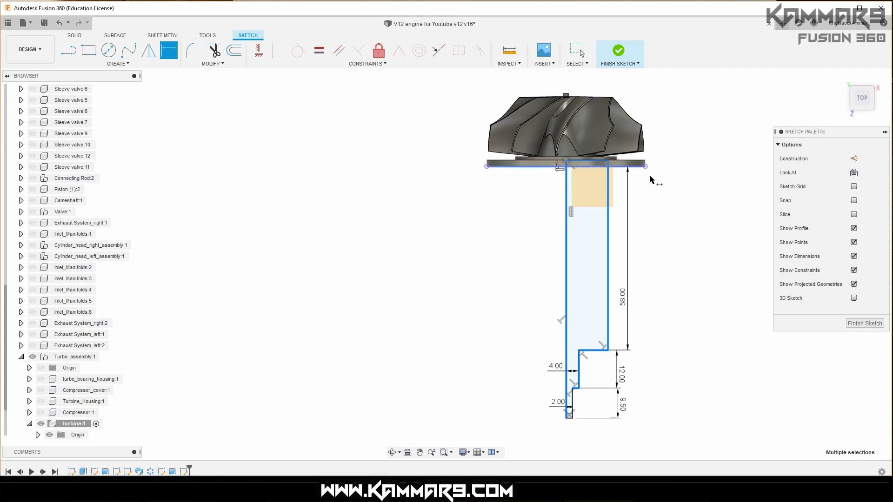
scroll(595, 260, up, 1)
click(558, 253)
click(615, 253)
click(509, 253)
text(5.5)
key(Return)
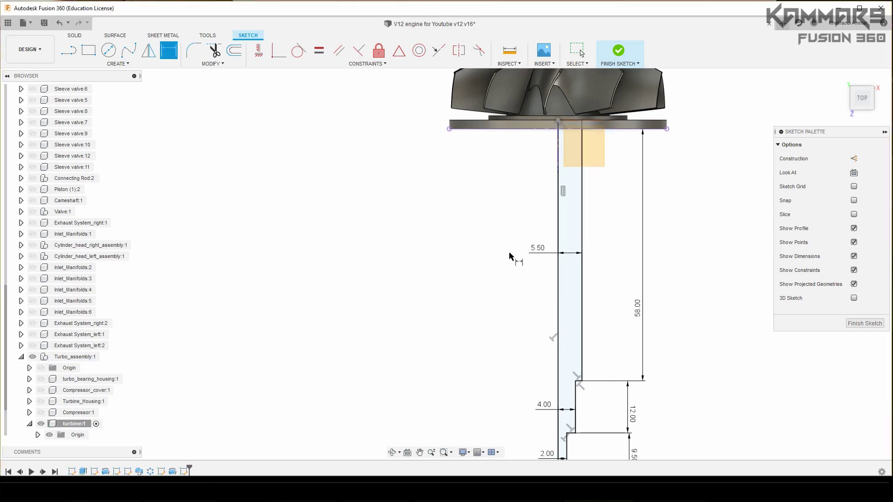
Finish the shaft sketch and revolve its stepped profile 360 degrees about the profile's long straight centre edge
scroll(508, 251, down, 2)
shift+middle_drag(504, 303, 483, 247)
scroll(483, 242, up, 3)
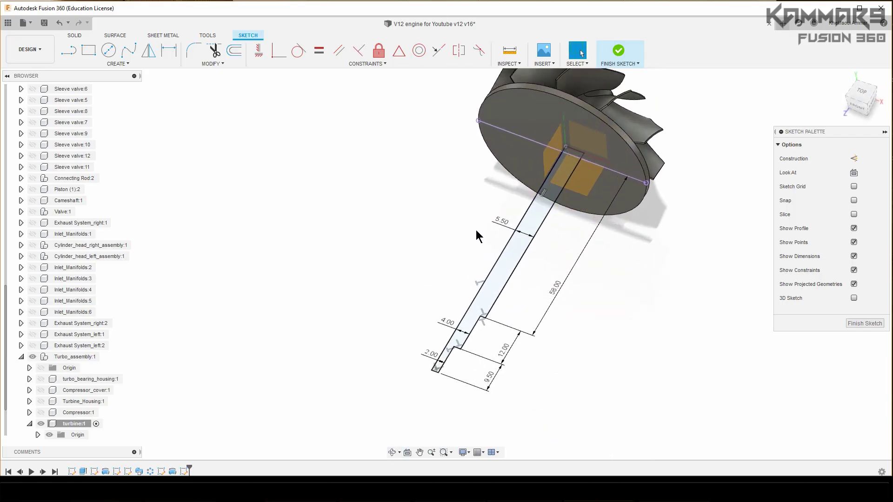
click(851, 322)
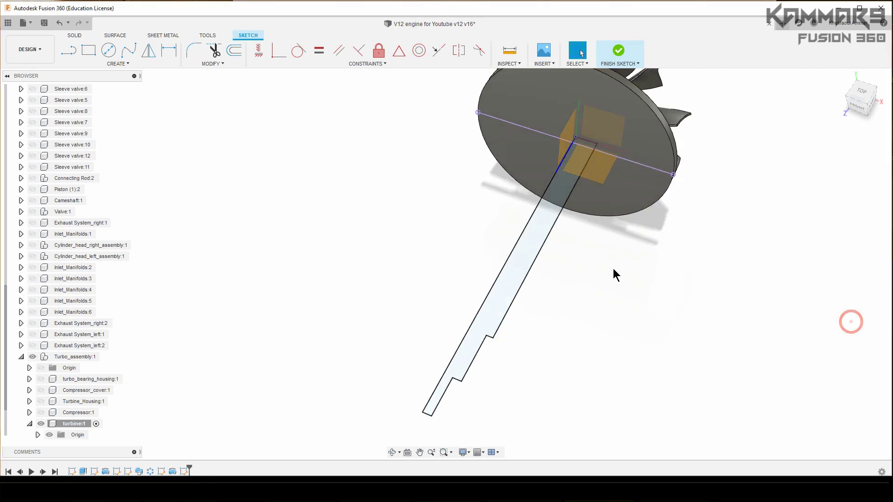
click(532, 254)
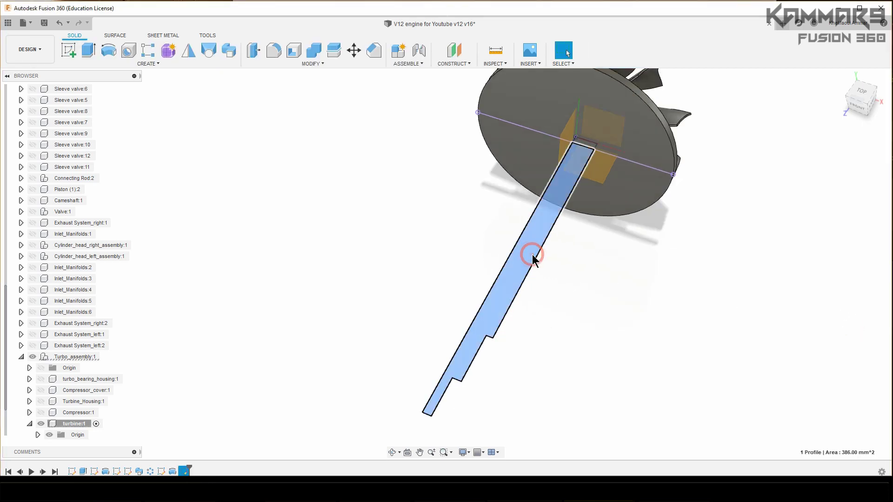
click(108, 50)
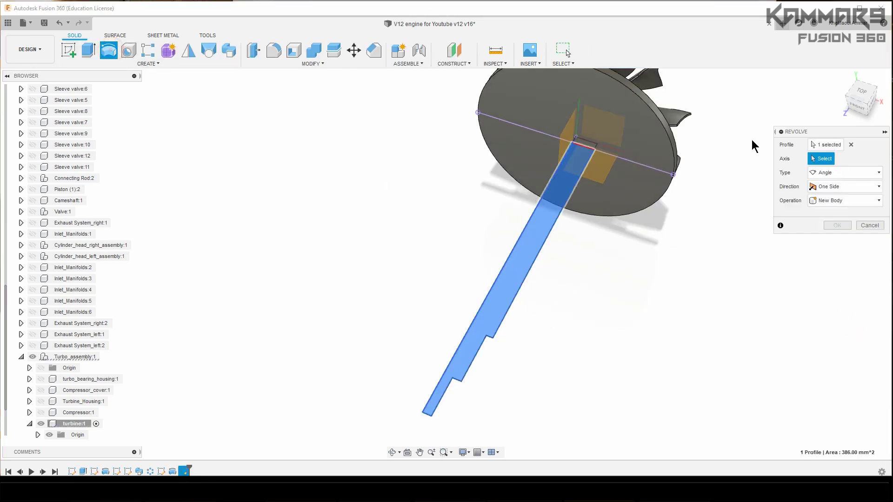
click(528, 218)
click(830, 239)
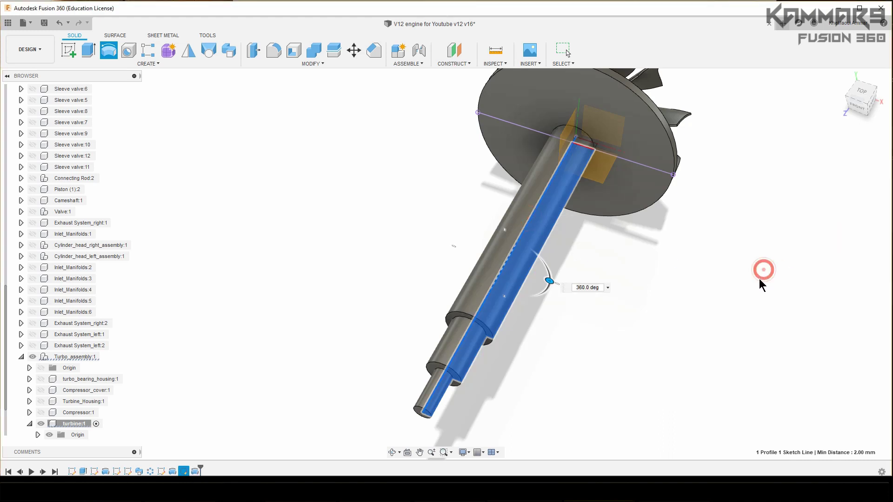
shift+middle_drag(796, 286, 642, 287)
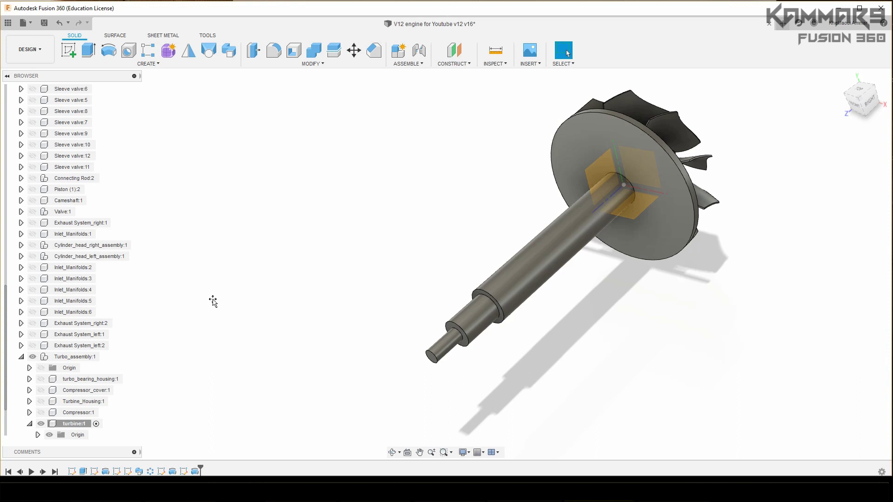
Sketch a rectangle about 10.6 mm wide and 3 mm high on the middle step's end face, across its upper part
scroll(437, 337, up, 3)
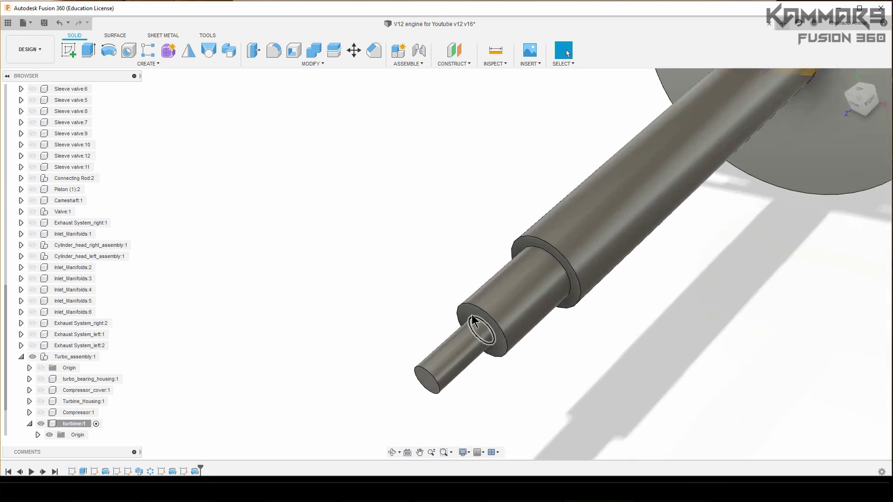
scroll(473, 313, up, 3)
click(474, 311)
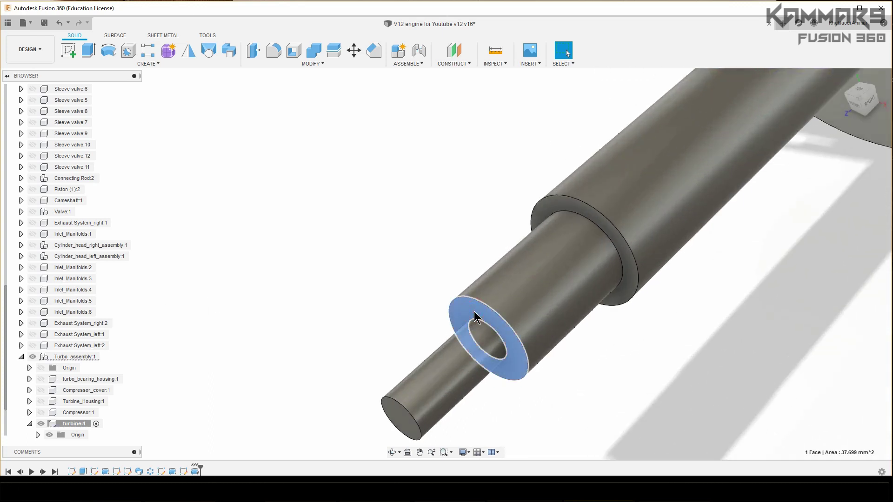
click(64, 52)
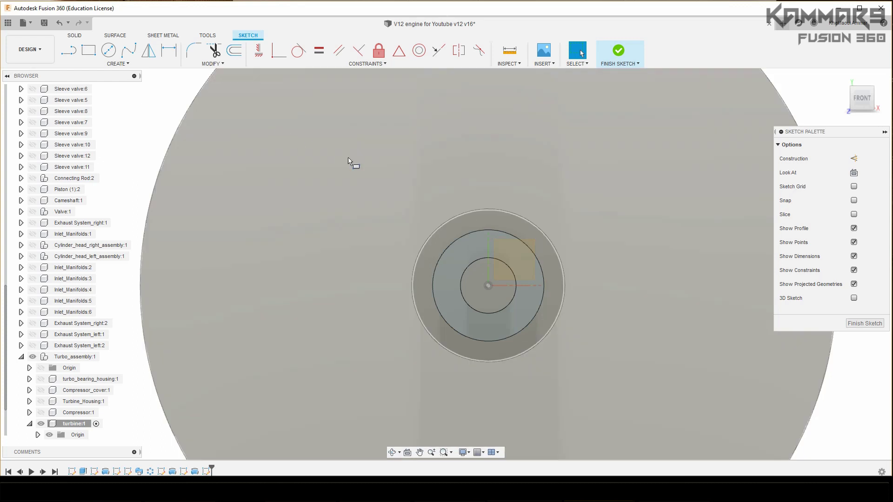
key(r)
click(416, 208)
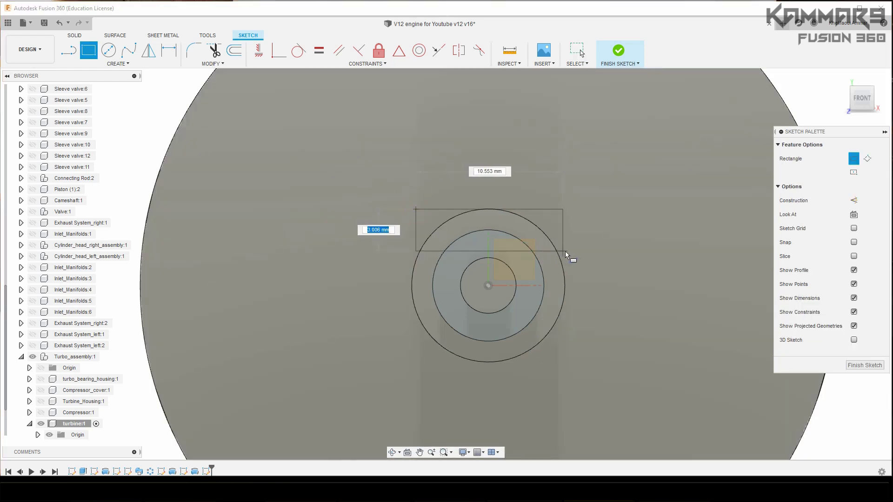
click(565, 251)
scroll(499, 255, up, 3)
Dimension the rectangle's lower edge 3 mm above the shaft centre and set its height to 3 mm
key(d)
click(616, 286)
text(3)
key(Return)
click(600, 217)
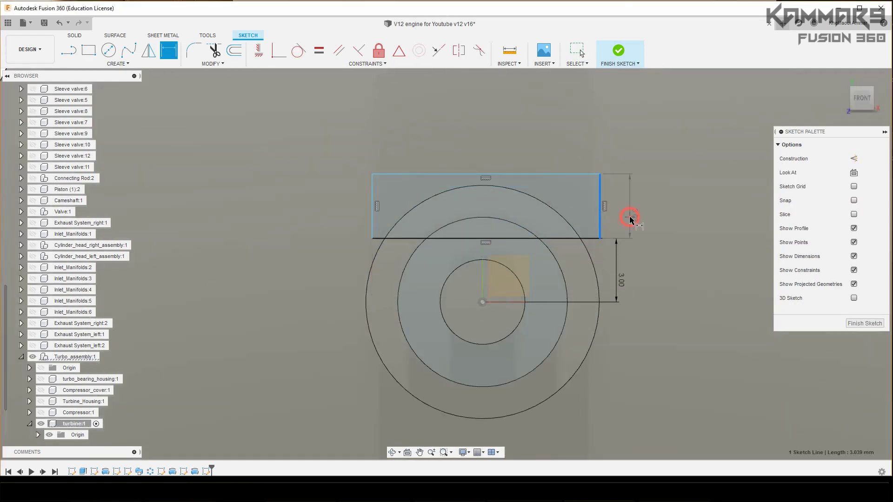
click(631, 218)
text(3)
key(Return)
Set the rectangle's width to 10 mm and the distance from its right edge to the shaft centre to 5 mm
click(529, 174)
click(584, 213)
click(482, 302)
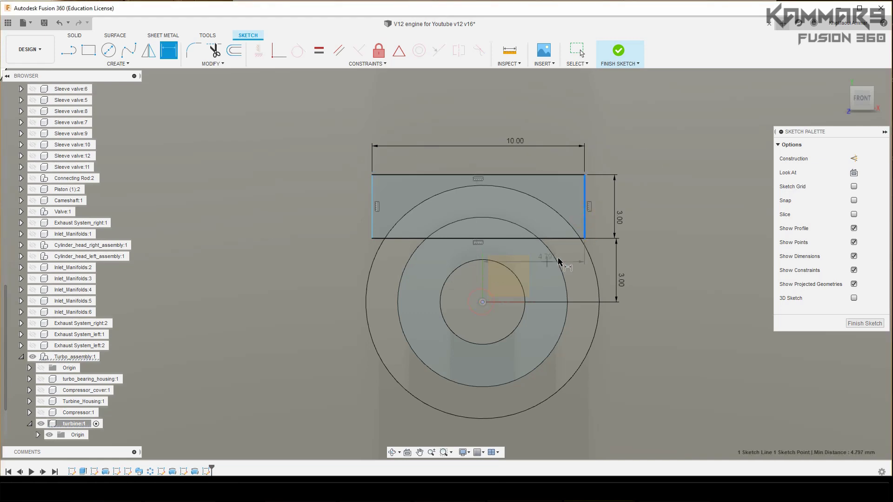
click(563, 258)
text(5)
key(Return)
key(Escape)
Mirror the rectangle's four sides across the horizontal line through the shaft centre
click(414, 239)
ctrl+click(376, 214)
ctrl+click(396, 175)
ctrl+click(588, 200)
click(148, 50)
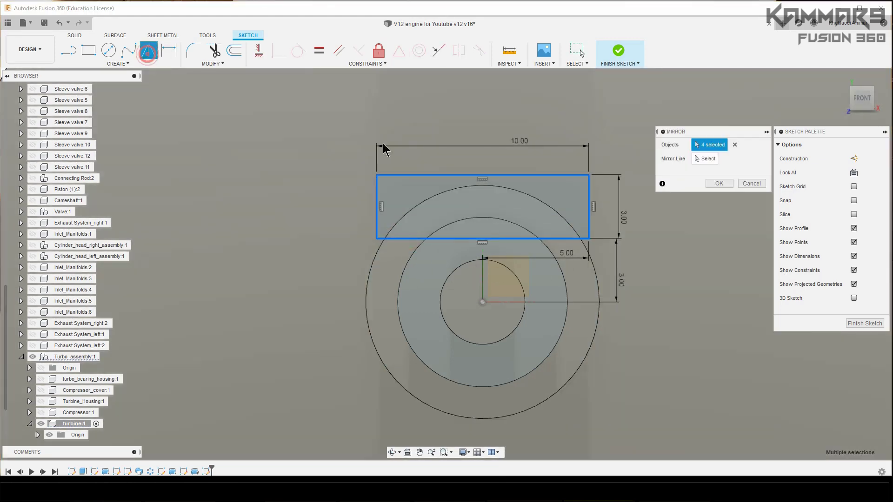
click(707, 159)
click(506, 302)
click(720, 184)
Extrude-cut the two circular segments inside the rectangles up to the wide section's shoulder face, forming two flats on the middle step
scroll(692, 175, down, 4)
shift+middle_drag(654, 209, 621, 230)
key(e)
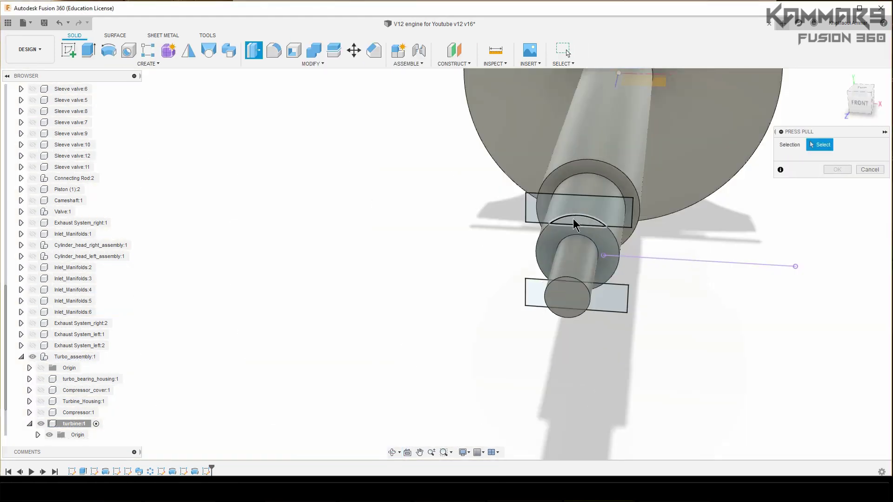
click(574, 220)
shift+middle_drag(577, 271, 593, 317)
click(593, 318)
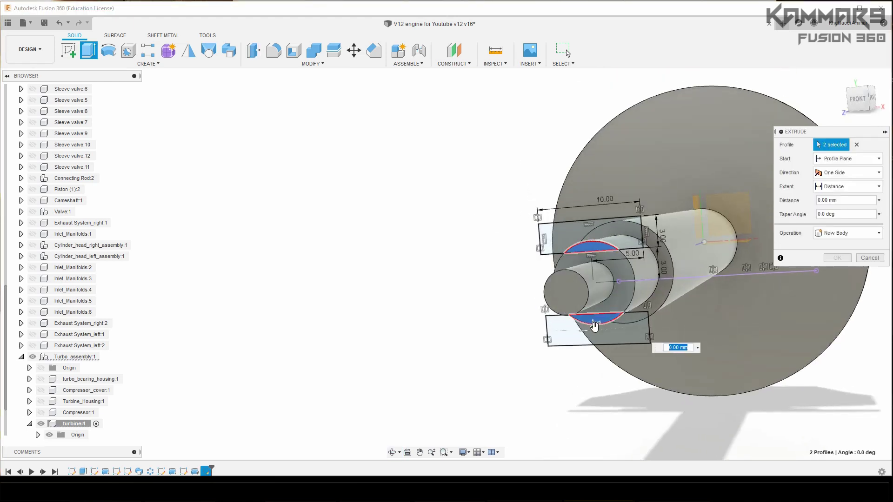
drag(596, 321, 633, 320)
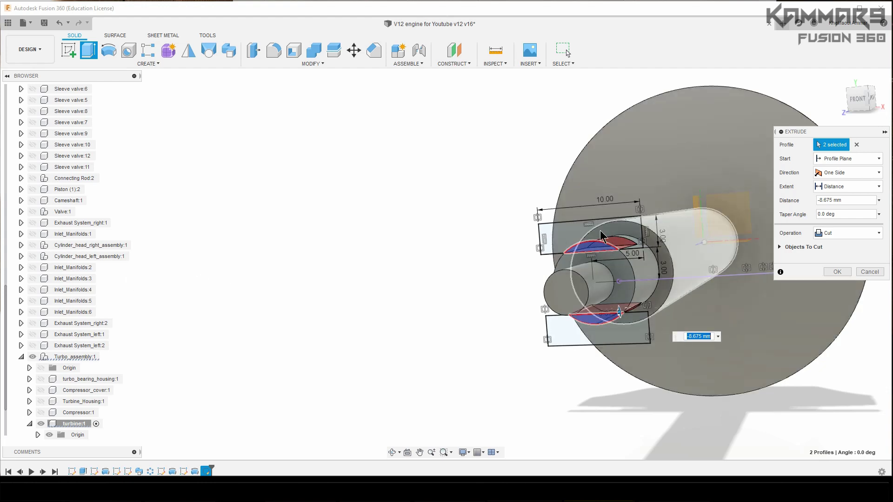
shift+middle_drag(525, 235, 515, 250)
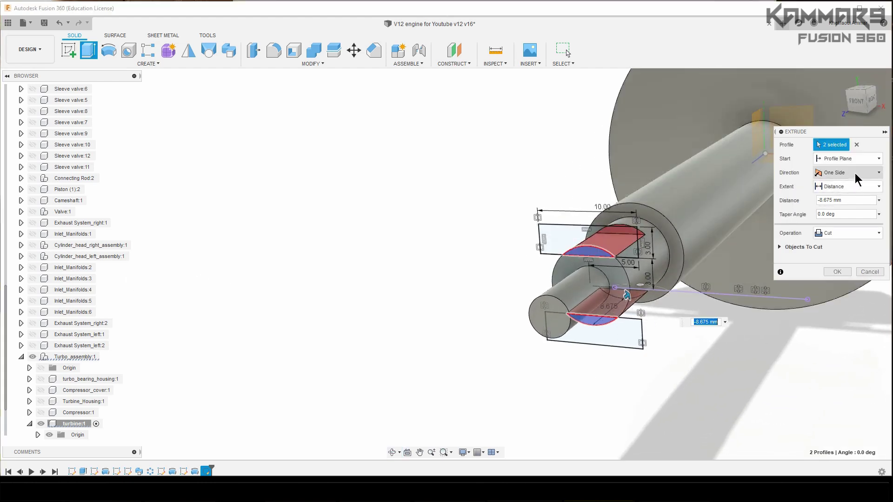
click(855, 186)
click(840, 213)
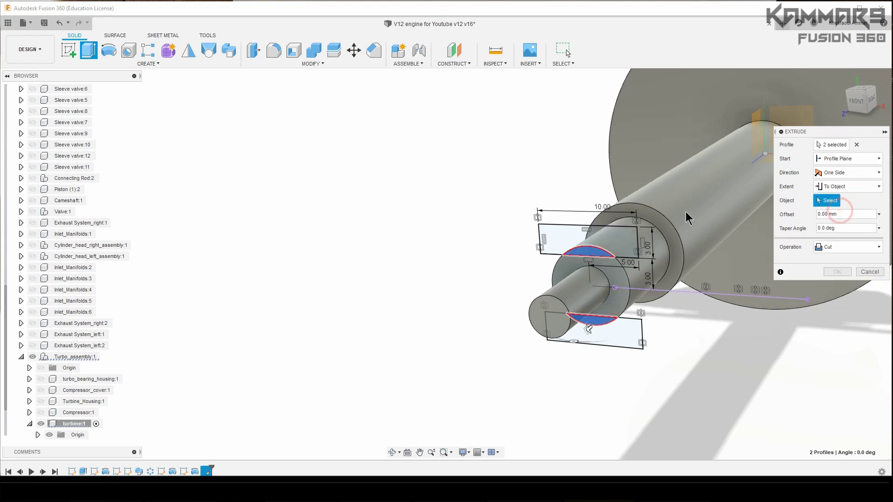
scroll(651, 228, up, 2)
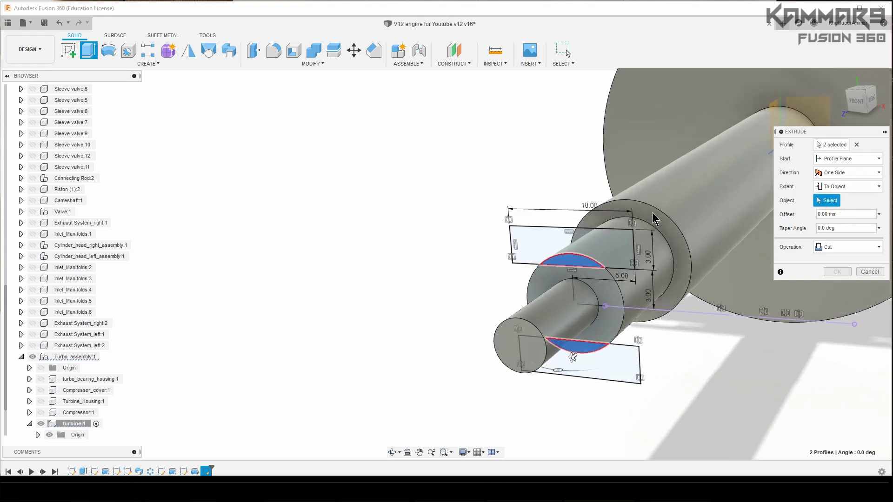
click(655, 225)
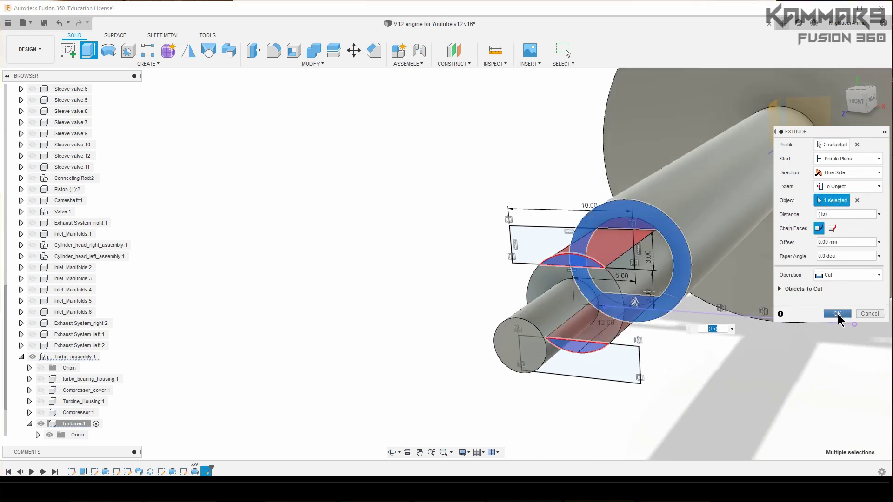
click(837, 313)
Sketch a concentric circle about 1.8 mm in diameter on the end face of the shaft's thin end step
scroll(539, 316, down, 1)
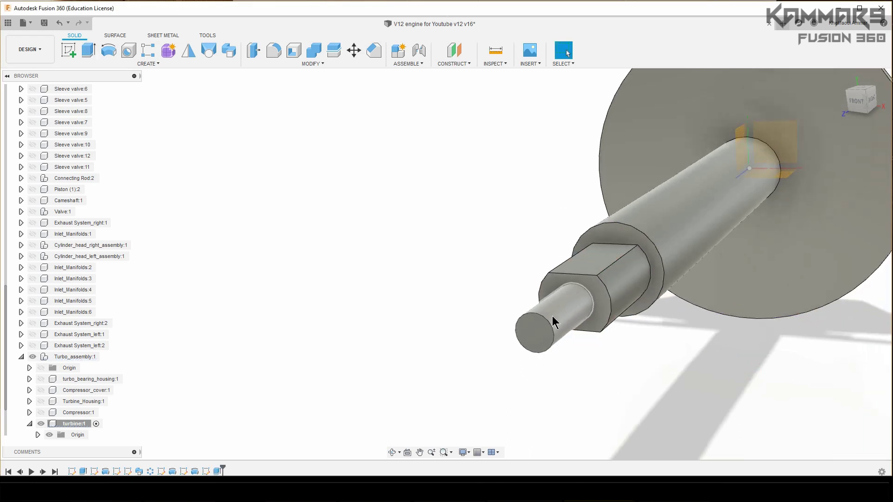
click(543, 340)
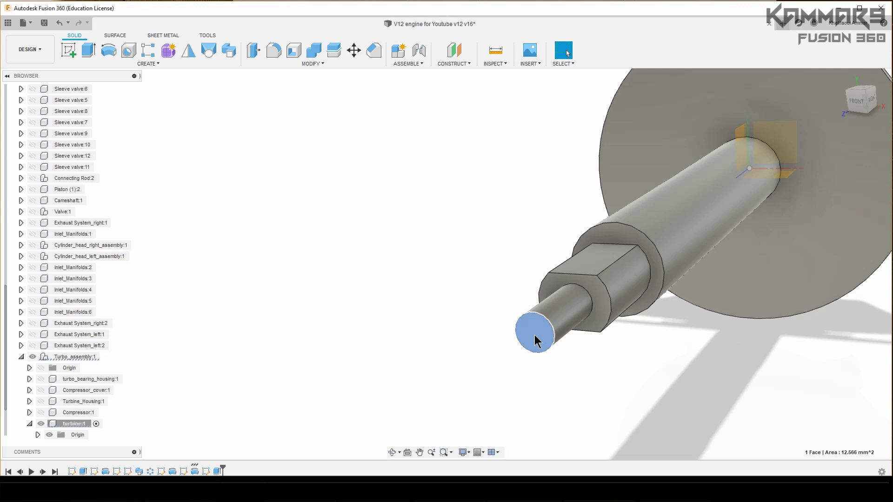
key(c)
scroll(435, 262, up, 2)
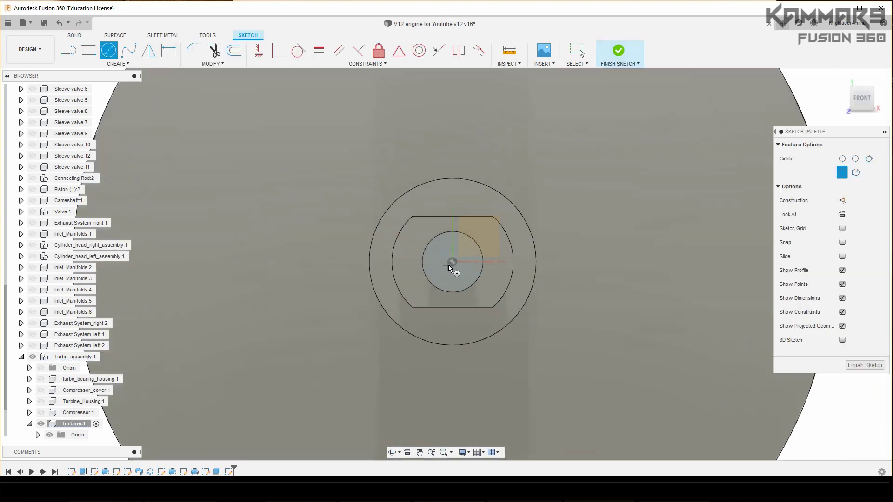
click(451, 262)
click(456, 275)
key(Escape)
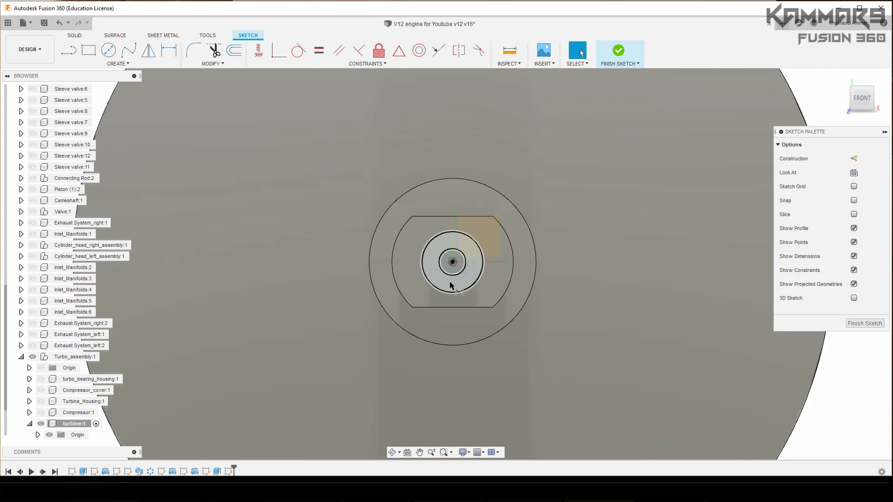
Set the small circle's diameter to 2 mm
key(d)
click(455, 275)
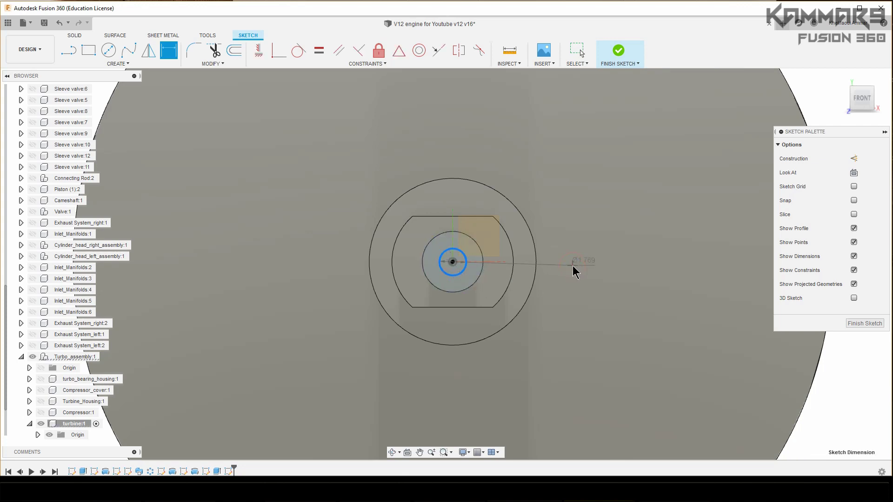
click(575, 270)
text(2)
key(Return)
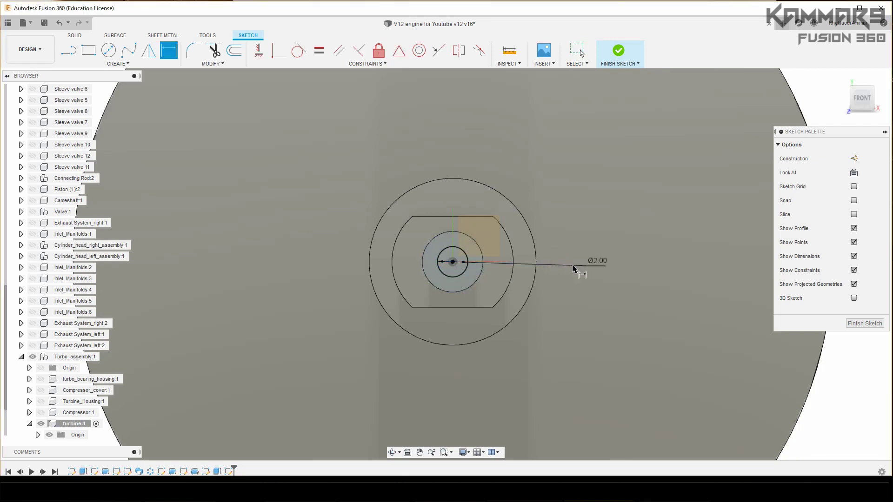
Extrude the 2 mm circle by -10 mm as a cut to make a hole in the shaft end
shift+middle_drag(566, 183, 552, 227)
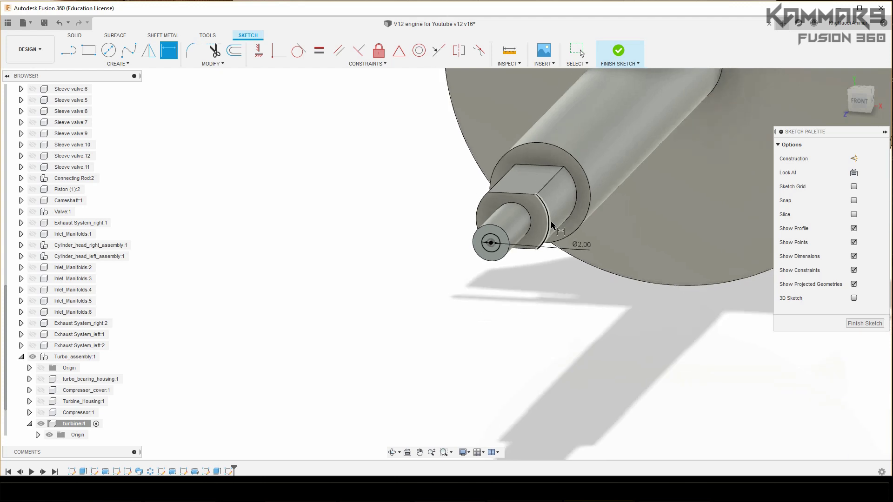
scroll(552, 227, up, 3)
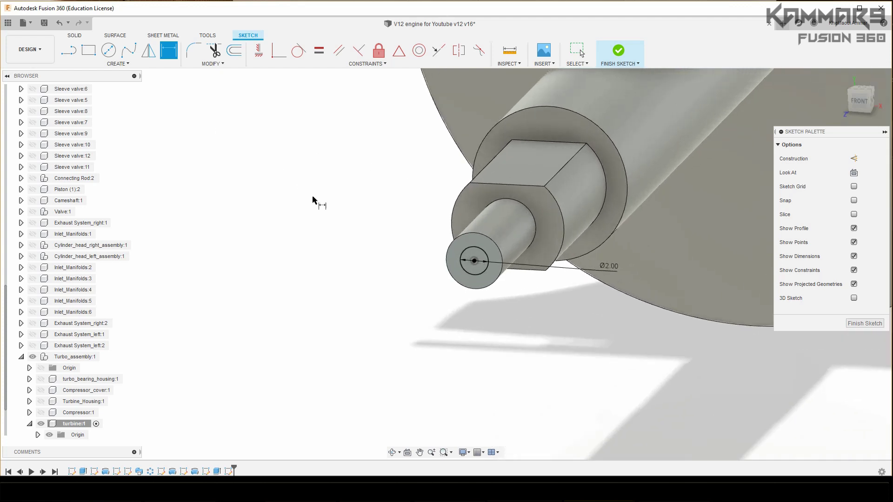
key(e)
click(473, 263)
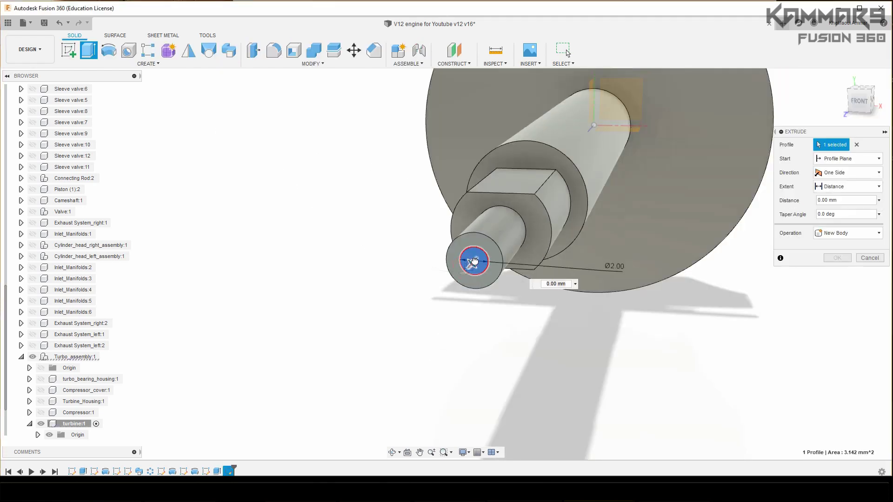
drag(474, 262, 487, 245)
text(-)
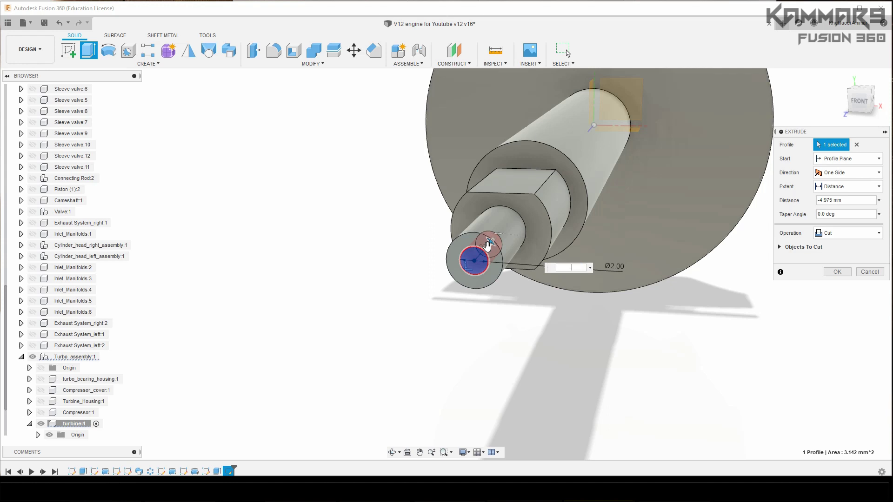
text(10)
key(Return)
Return to the home view and save the design
scroll(484, 284, down, 5)
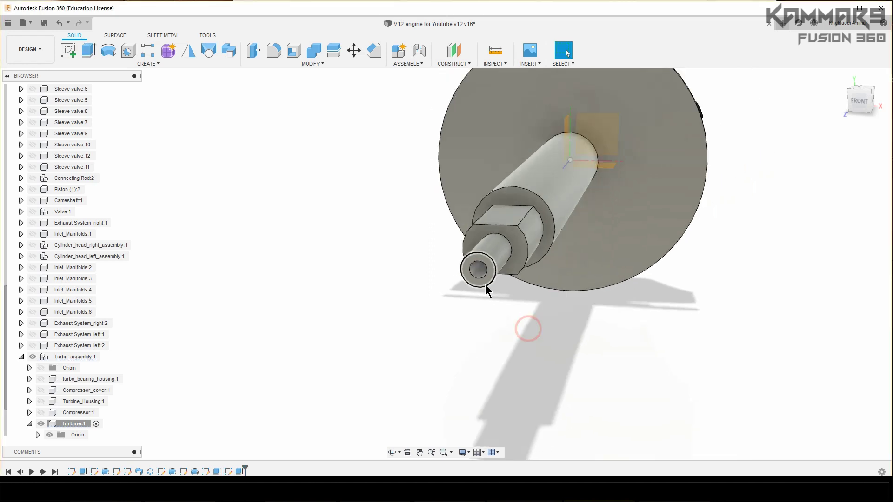
click(841, 78)
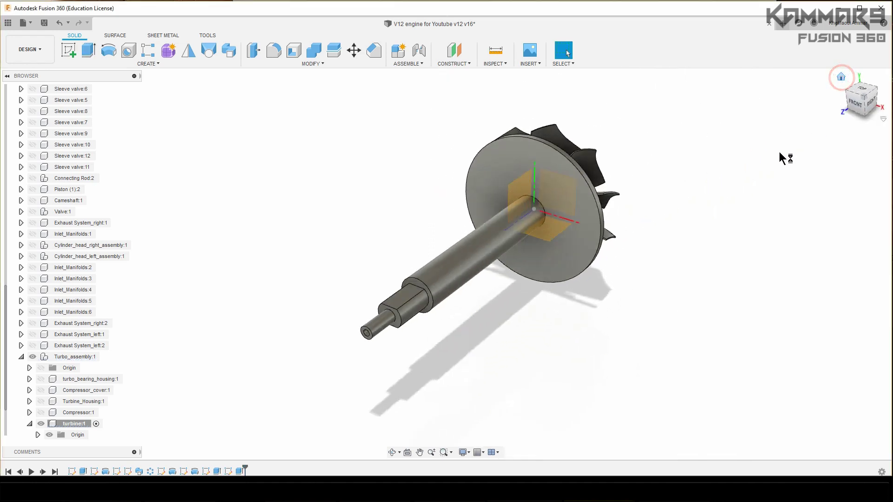
click(44, 22)
click(446, 258)
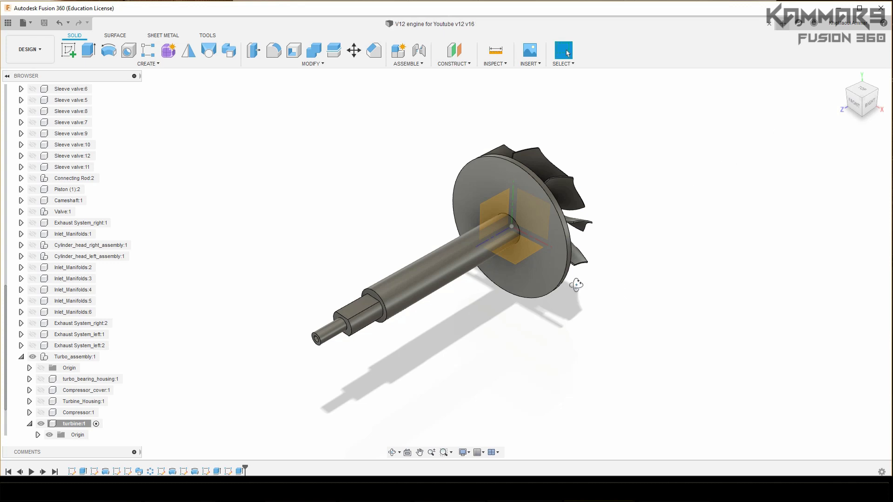
shift+middle_drag(576, 284, 582, 339)
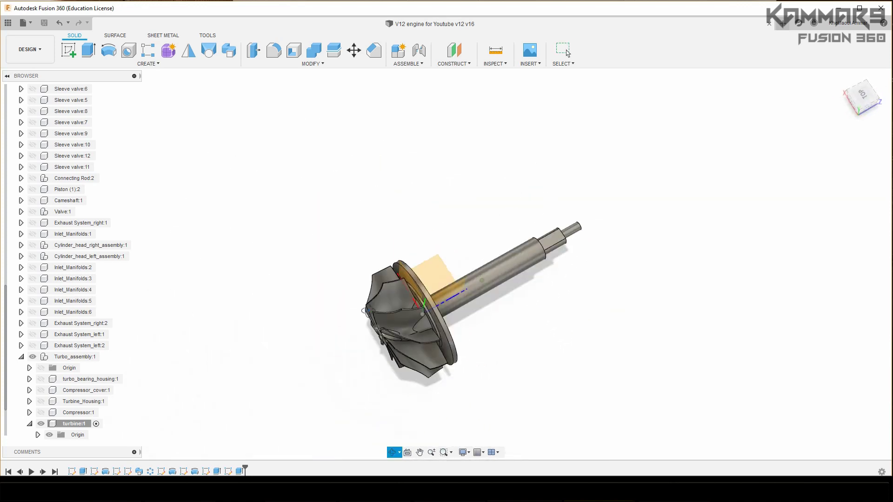
shift+middle_drag(366, 310, 379, 328)
scroll(380, 327, up, 4)
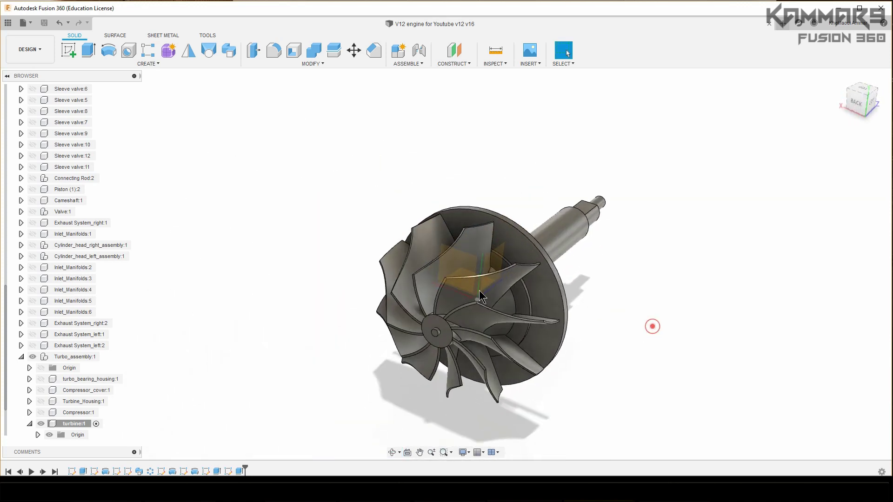
Hide the turbine and create an empty, activated component named V_band_clamp inside Turbo_assembly
shift+middle_drag(479, 290, 622, 321)
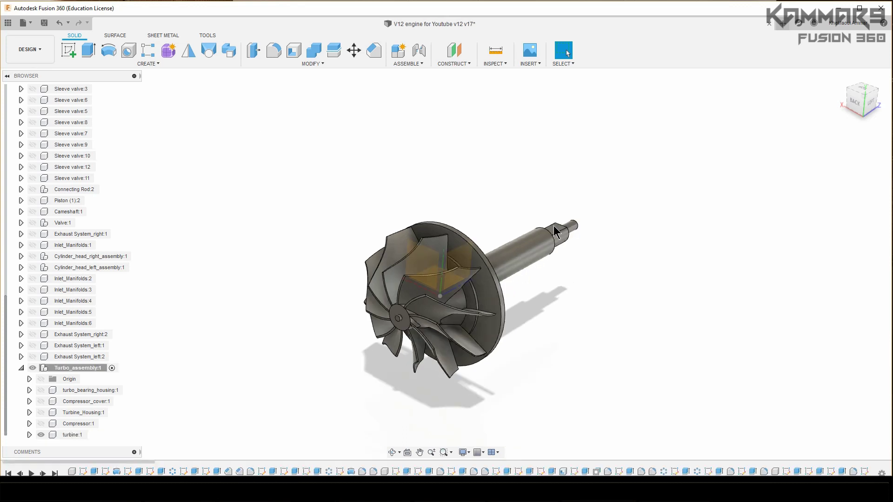
scroll(561, 212, up, 2)
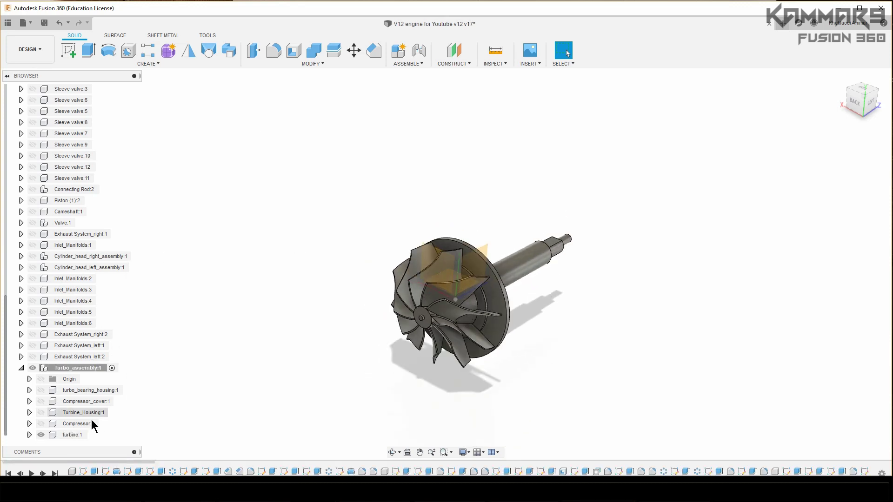
click(41, 435)
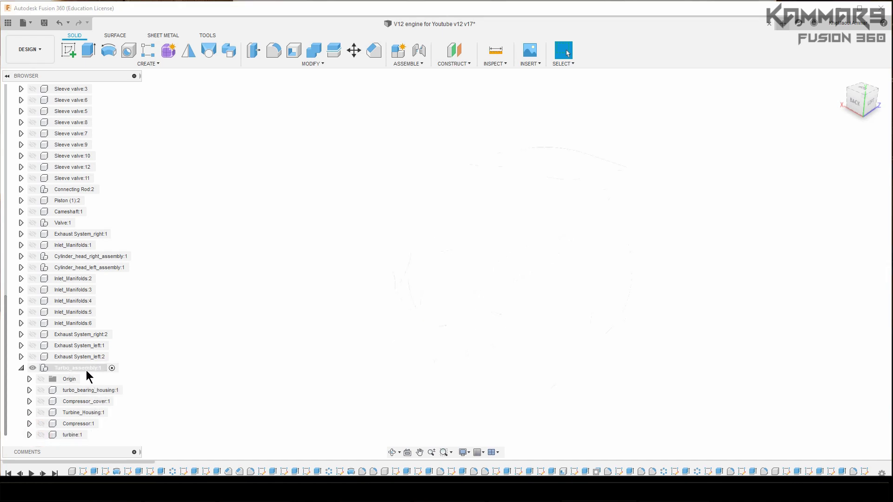
click(399, 52)
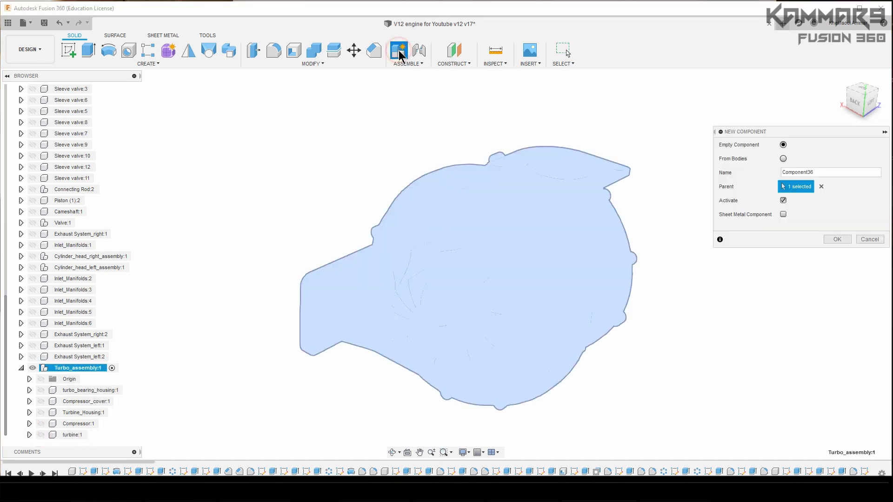
double_click(837, 172)
click(837, 239)
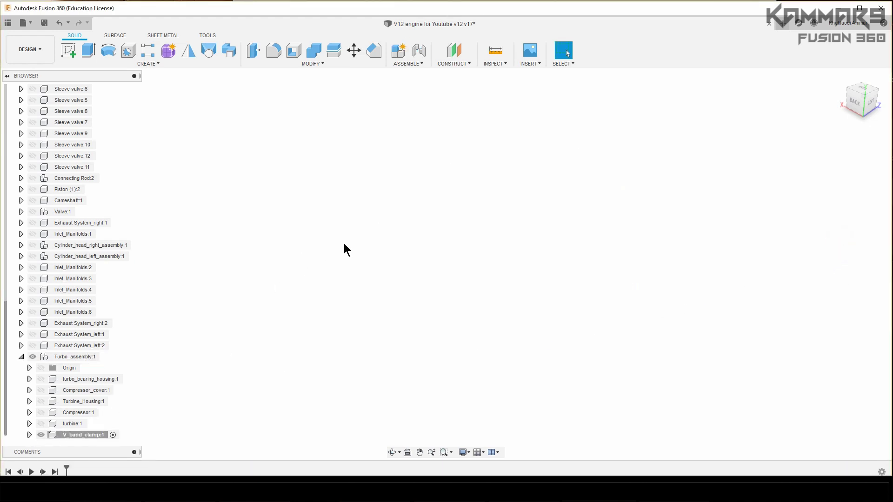
Start a new sketch on the front XY origin plane of the V_band_clamp component
click(68, 52)
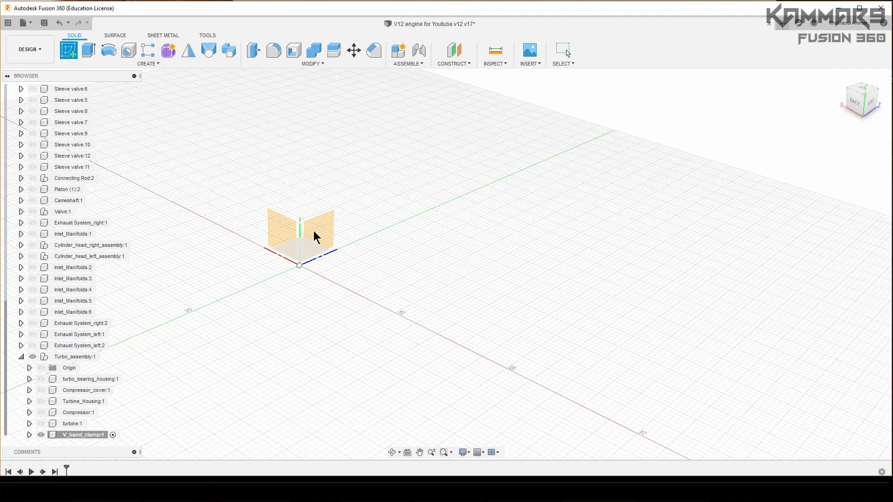
drag(855, 105, 719, 93)
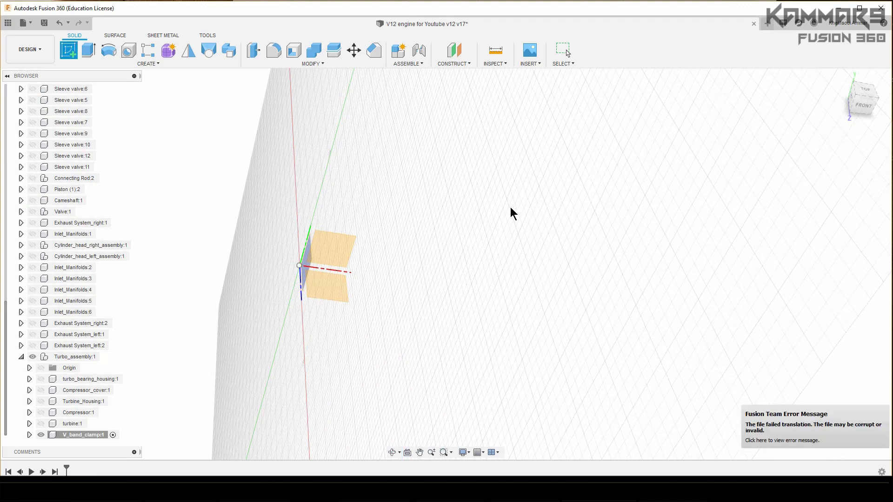
click(333, 251)
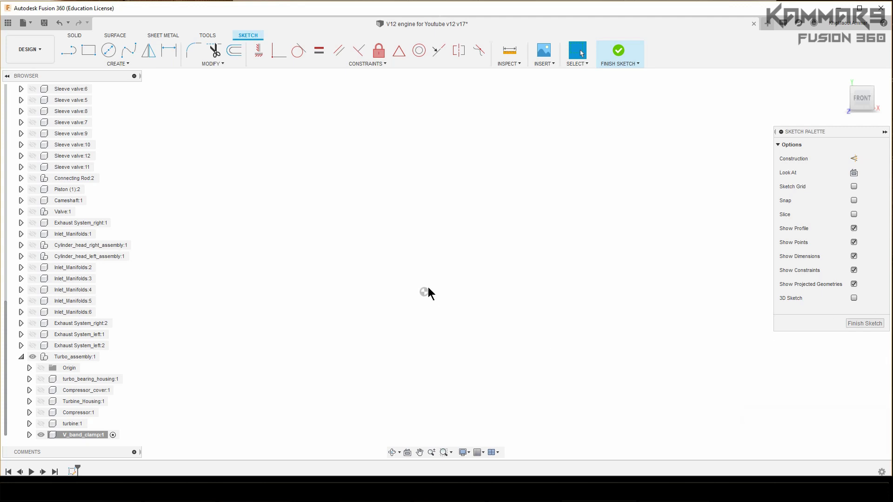
Sketch a 70 mm diameter circle centred on the origin
click(109, 49)
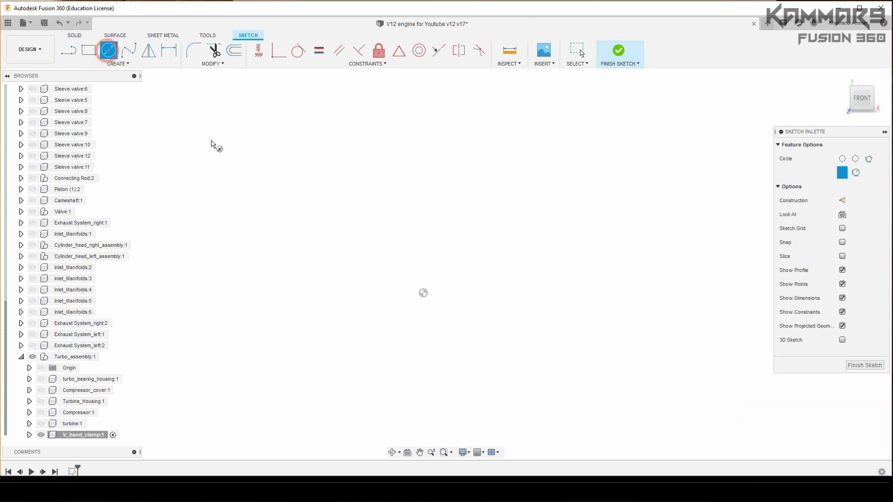
click(424, 293)
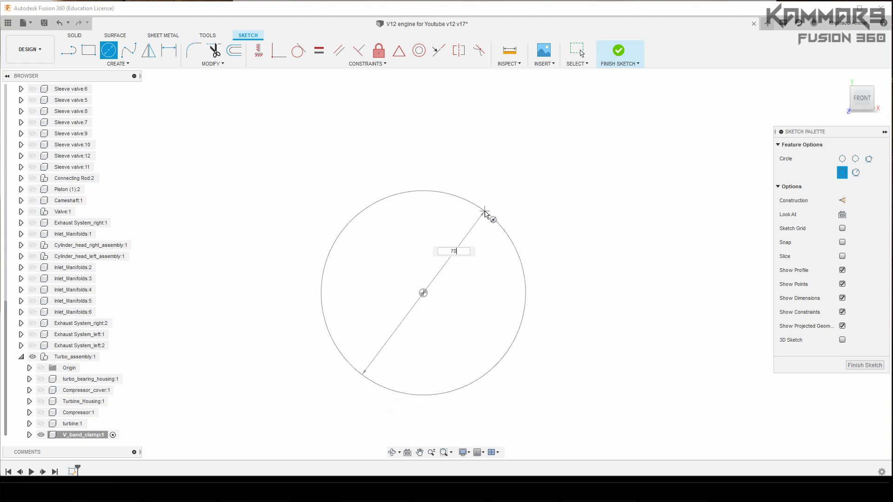
key(Return)
scroll(539, 286, down, 5)
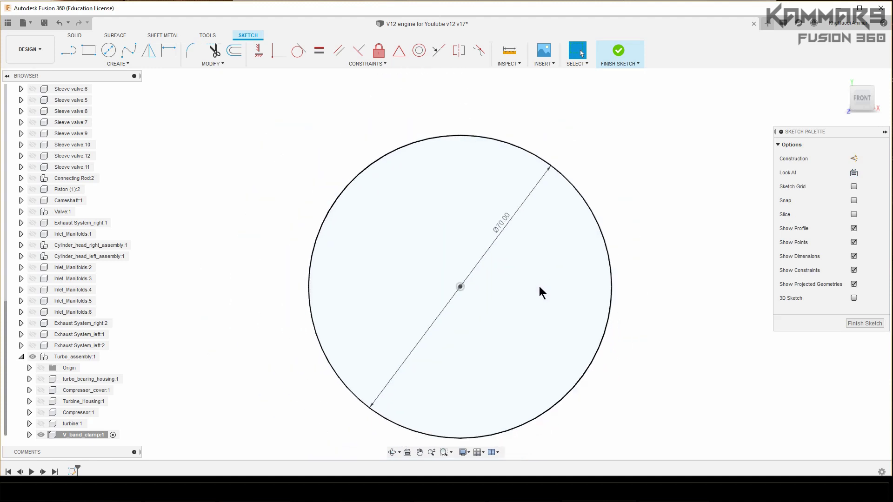
Add an 80 mm diameter circle concentric with the 70 mm circle
scroll(522, 250, up, 1)
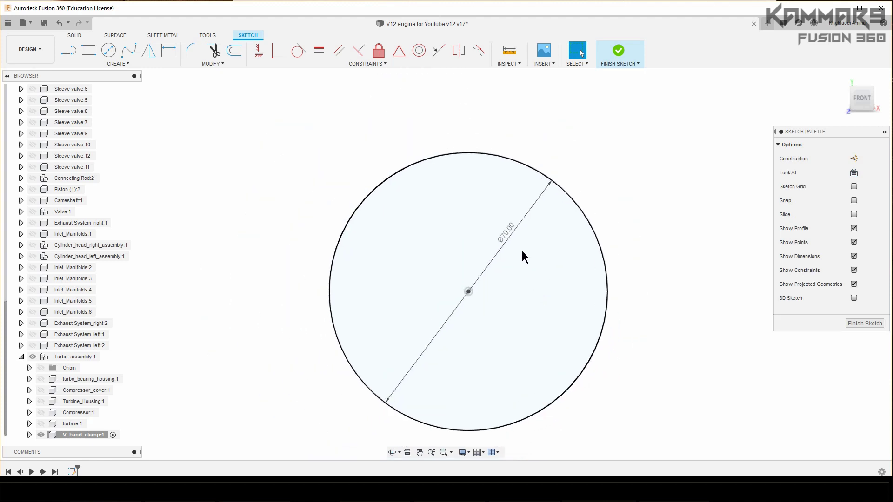
scroll(484, 230, up, 1)
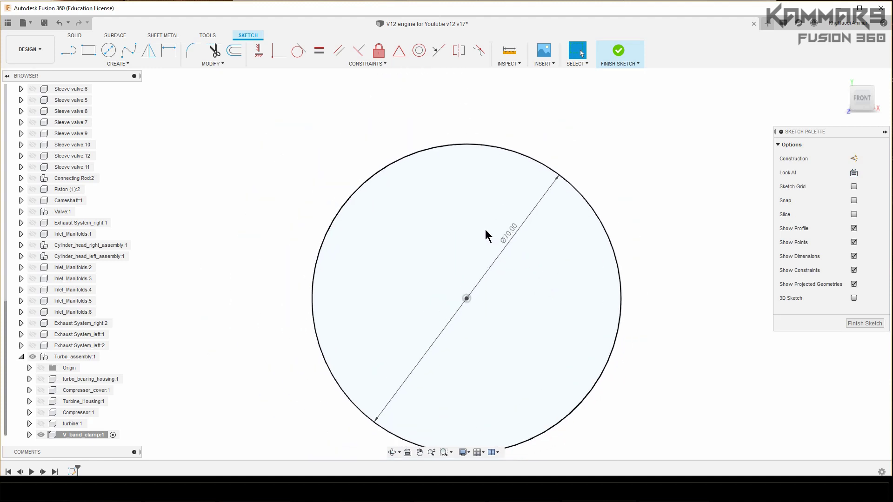
key(c)
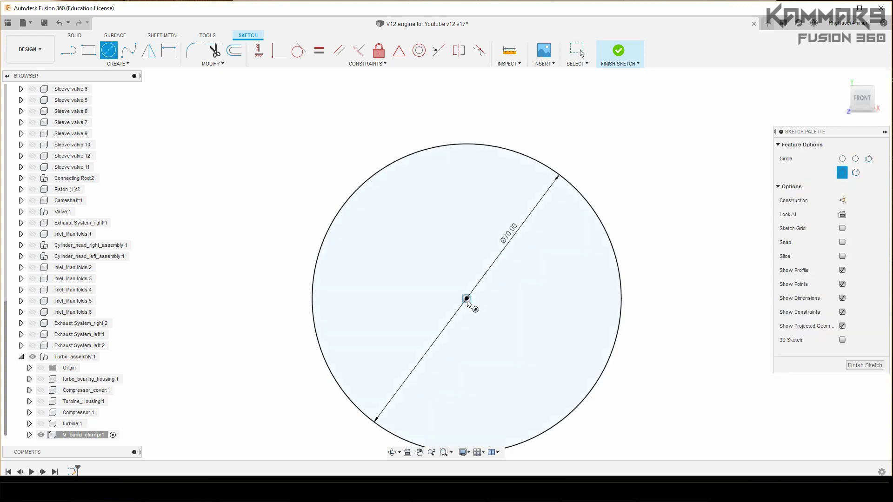
click(467, 298)
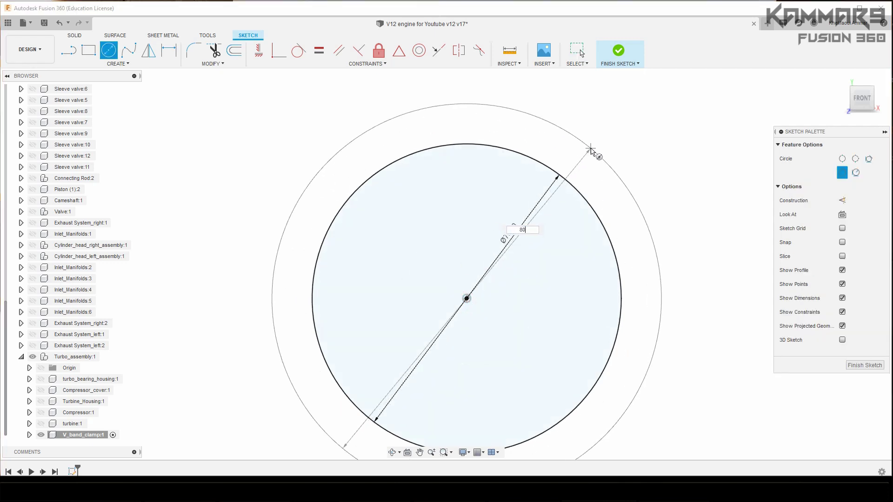
text(80)
key(Return)
key(Escape)
Sketch a vertical line about 49 mm long from the circles' centre up past the outer circle
scroll(554, 145, up, 2)
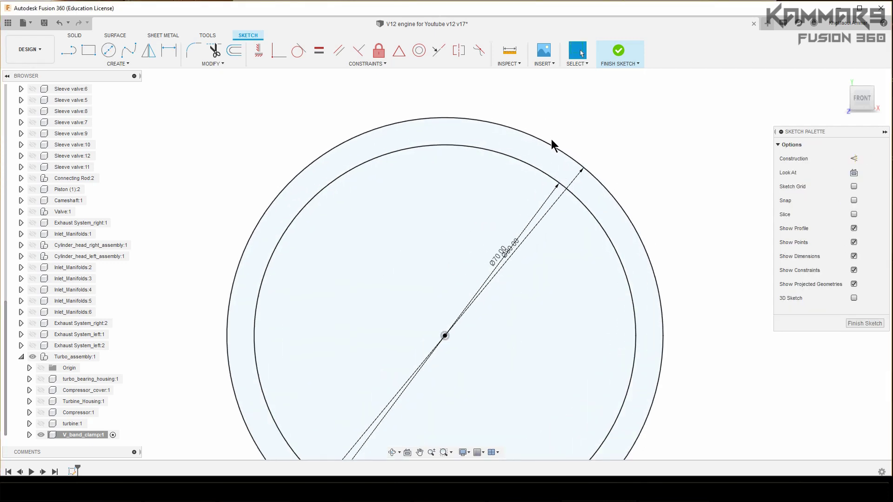
scroll(549, 140, up, 1)
scroll(613, 195, down, 3)
scroll(508, 116, up, 3)
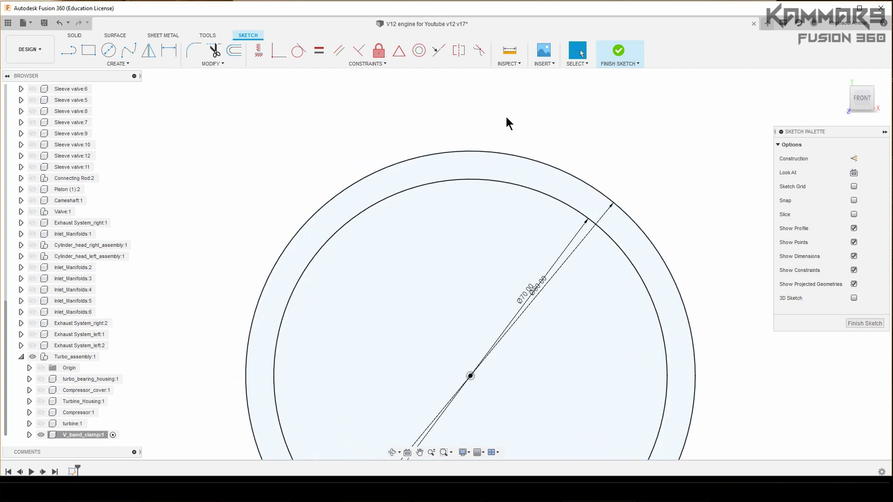
scroll(545, 142, down, 1)
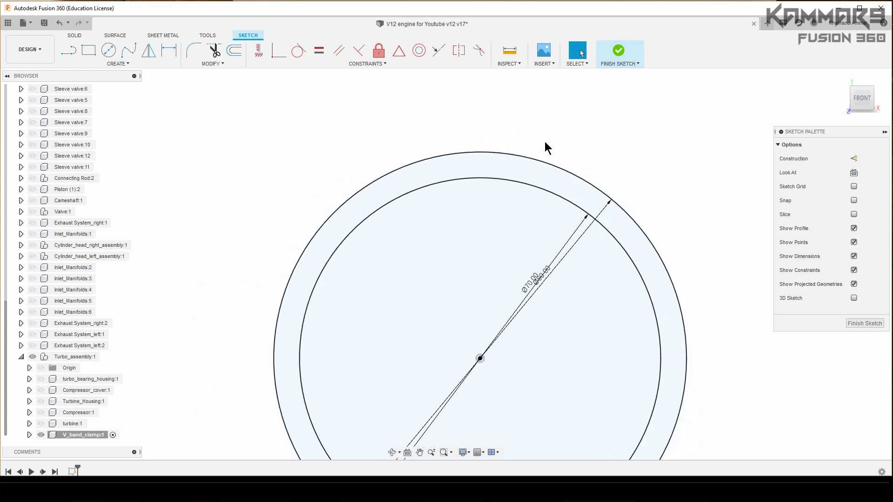
click(71, 53)
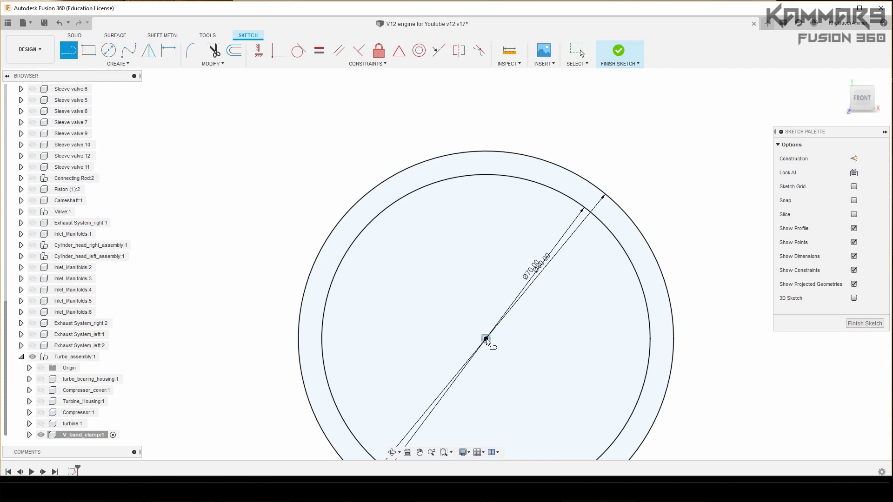
click(486, 340)
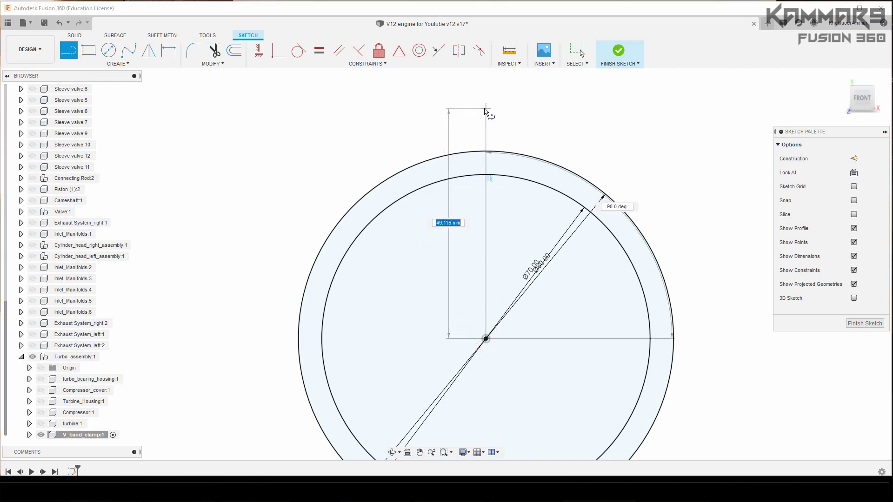
click(487, 108)
key(Escape)
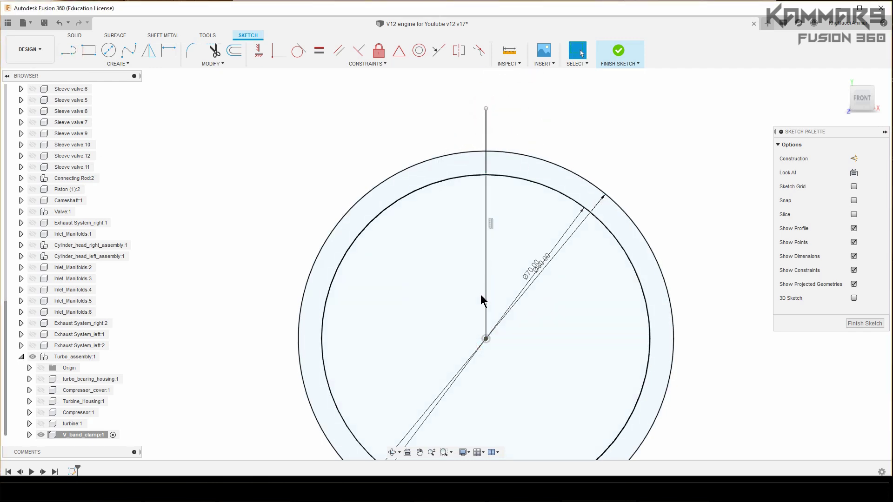
Sketch a second line from the centre past the outer circle, slanting slightly to the right of the vertical line
key(d)
key(l)
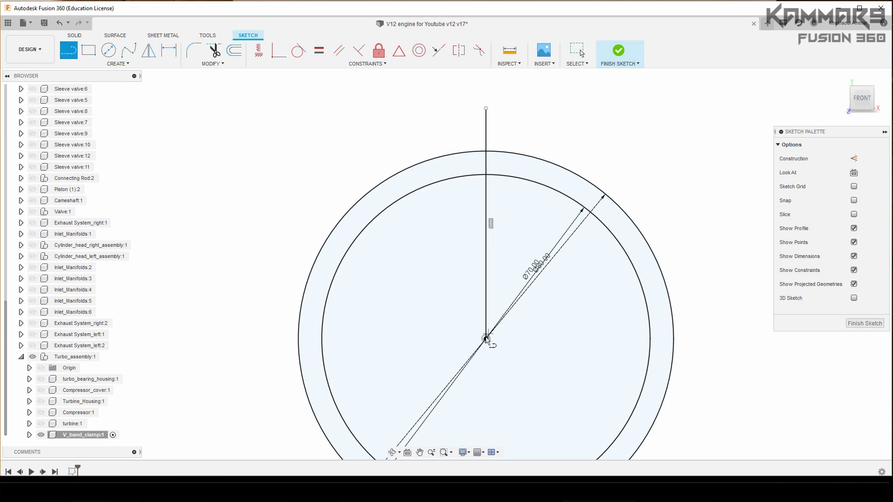
click(486, 339)
click(522, 108)
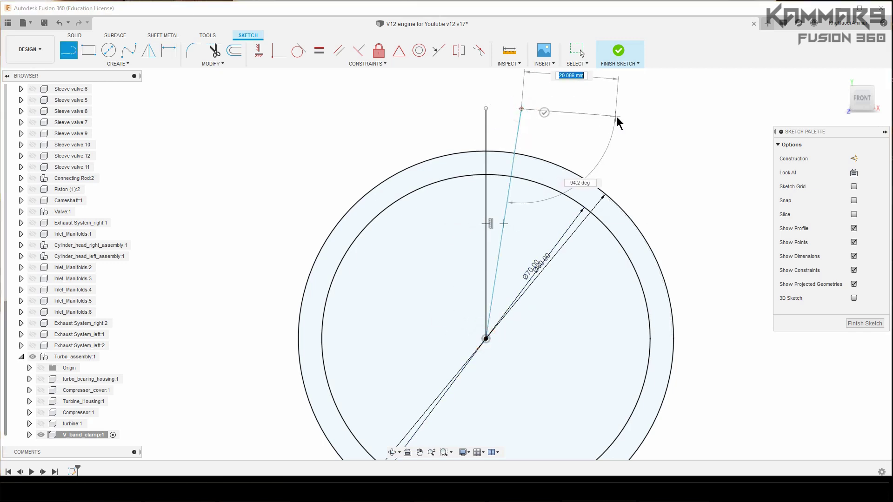
key(Escape)
Move the overlapping 70 mm and 80 mm diameter dimensions apart so both are readable
scroll(621, 123, down, 2)
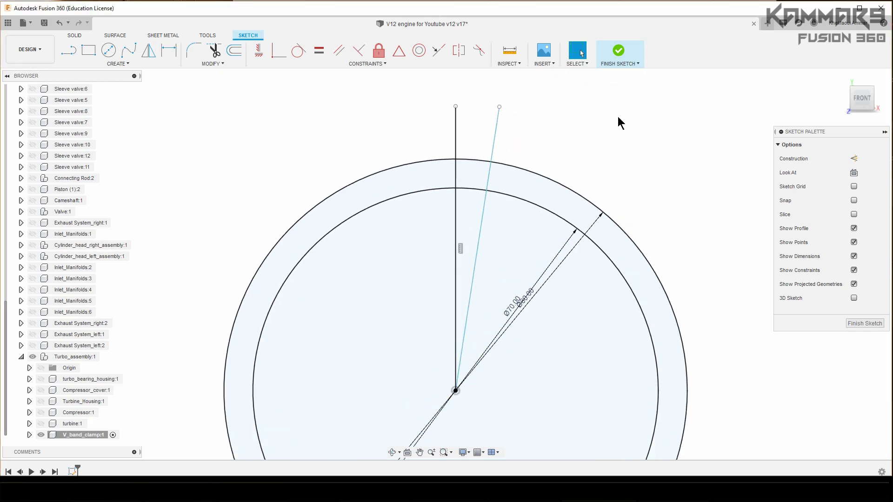
scroll(618, 116, up, 3)
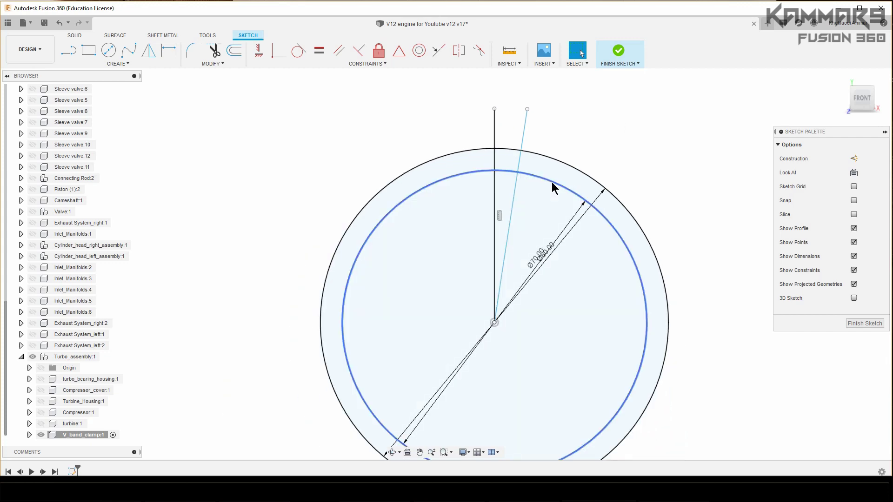
drag(549, 253, 559, 281)
click(639, 135)
Offset the 70 mm circle outward by 4 mm
scroll(489, 153, down, 2)
scroll(487, 161, down, 1)
click(467, 177)
text(o)
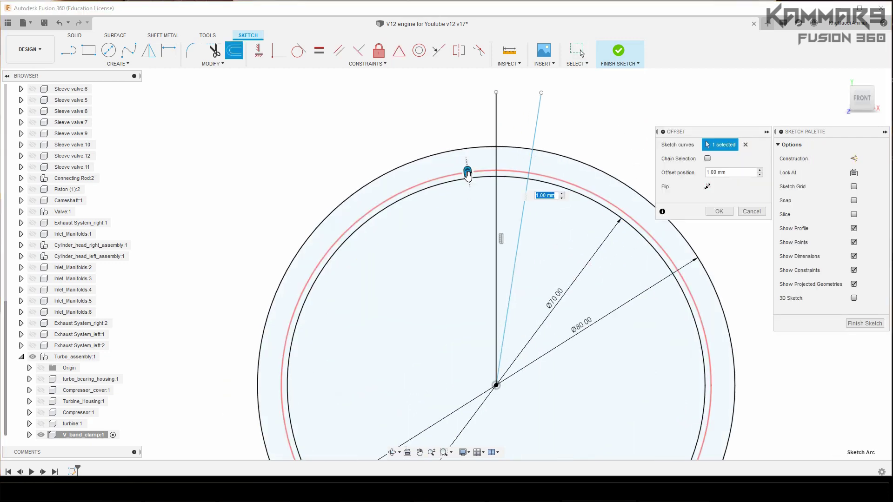
text(4)
click(716, 212)
Offset the 80 mm circle outward by 2 mm
scroll(591, 165, down, 2)
click(554, 151)
text(o)
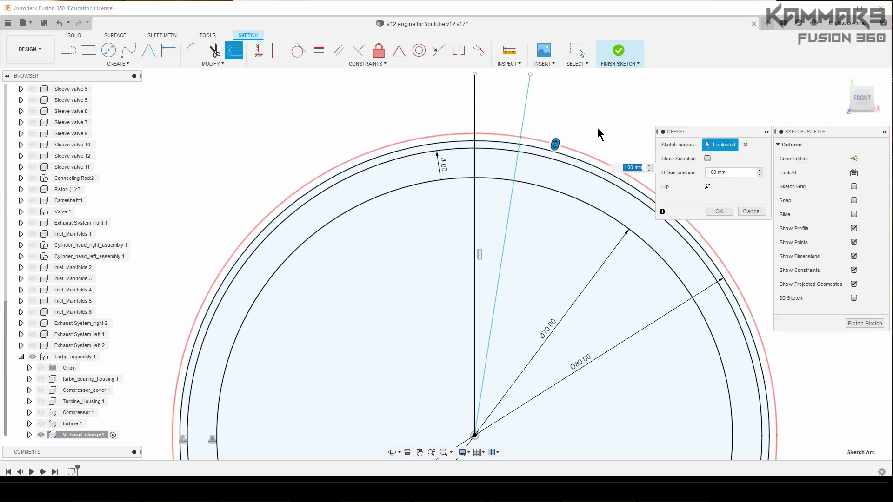
text(2)
key(Return)
Sketch two more lines from the centre past the outermost circle, one towards the upper right and one towards the upper left
scroll(637, 144, up, 4)
key(l)
click(526, 343)
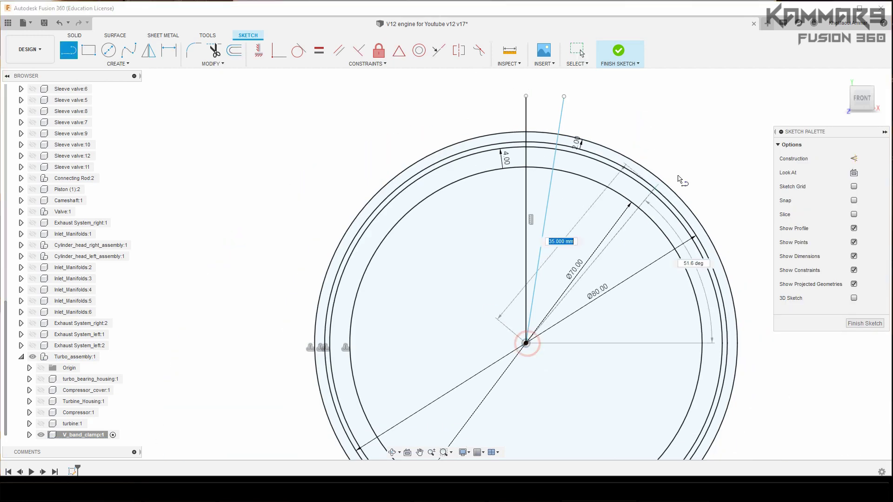
click(716, 138)
key(Escape)
key(l)
click(526, 343)
click(392, 120)
key(Escape)
Reposition the two diameter dimensions lower in the circles, clear of the sketch lines
scroll(314, 153, up, 2)
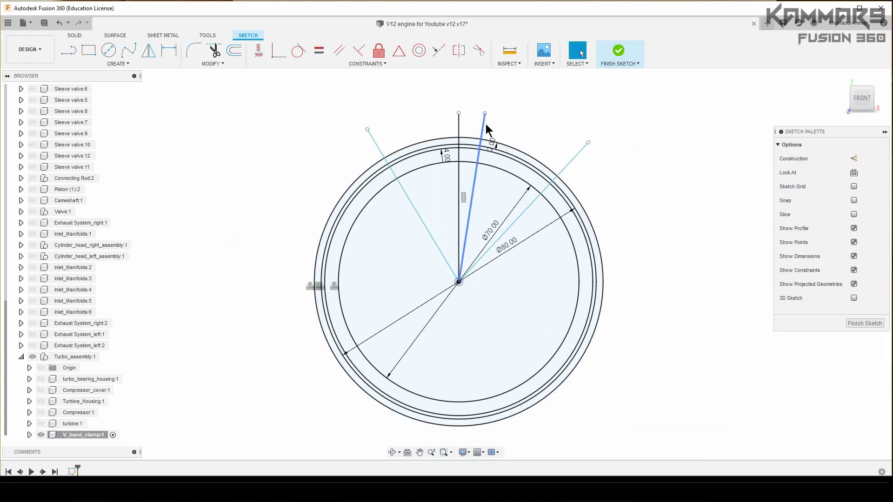
scroll(527, 134, down, 1)
drag(486, 253, 480, 239)
drag(506, 277, 513, 314)
drag(479, 243, 524, 291)
Trim the two outermost circles, keeping only their upper arcs between the upper-left and upper-right lines
scroll(481, 148, down, 4)
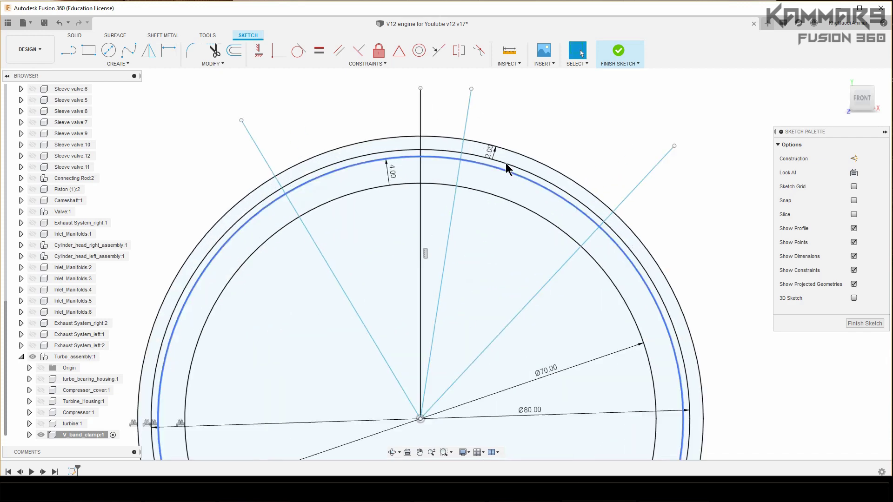
scroll(486, 217, up, 3)
scroll(563, 139, down, 1)
click(214, 50)
scroll(467, 162, down, 1)
click(602, 247)
click(593, 253)
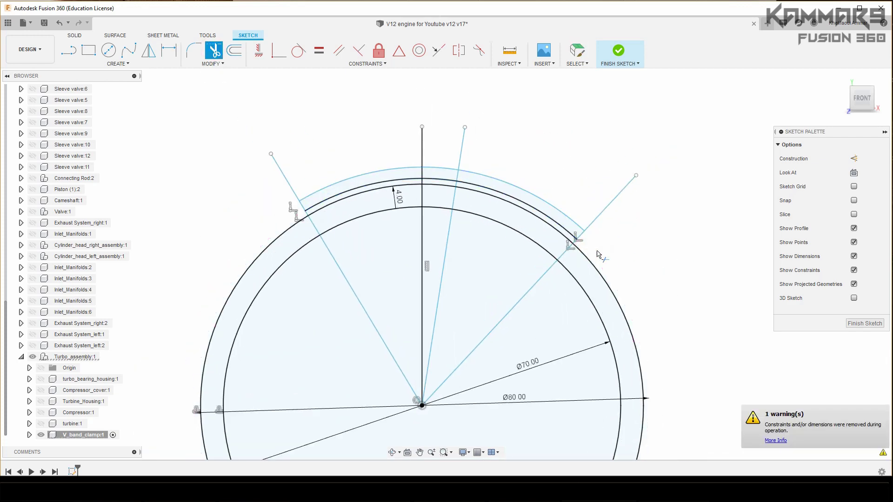
scroll(628, 254, up, 3)
scroll(624, 247, down, 7)
scroll(606, 241, up, 5)
key(Escape)
Dimension the angle between the vertical line and the upper-right line as 60°
scroll(593, 179, down, 1)
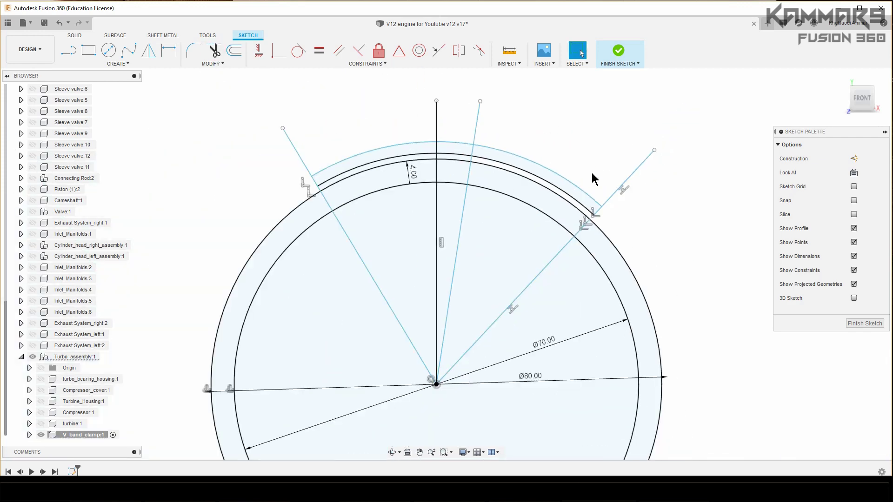
key(d)
scroll(630, 215, up, 2)
scroll(629, 220, down, 1)
click(636, 197)
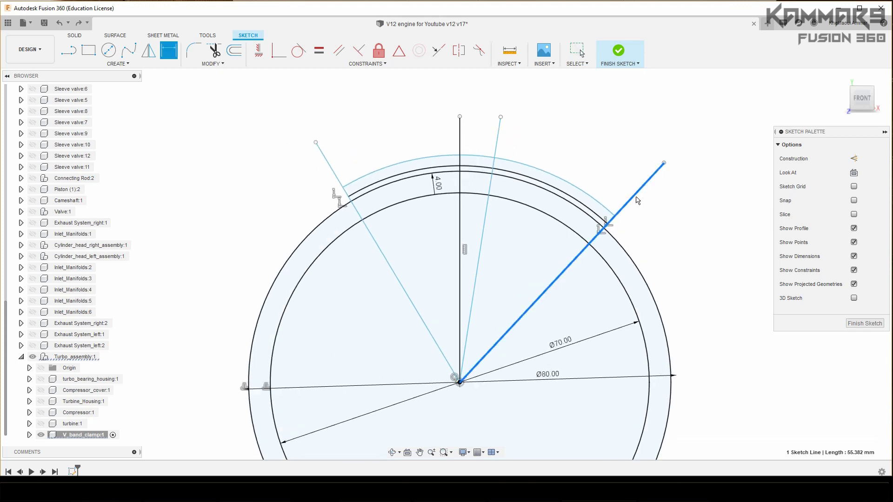
click(460, 183)
click(639, 107)
text(60)
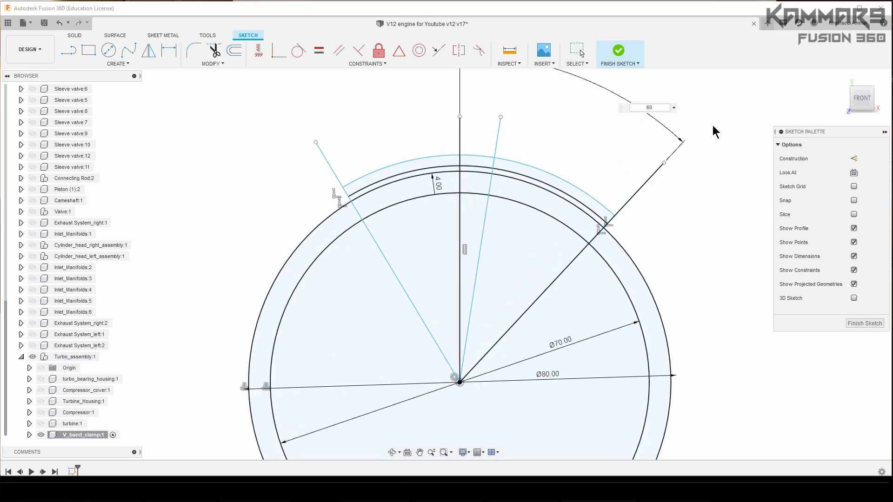
key(Return)
scroll(588, 221, up, 2)
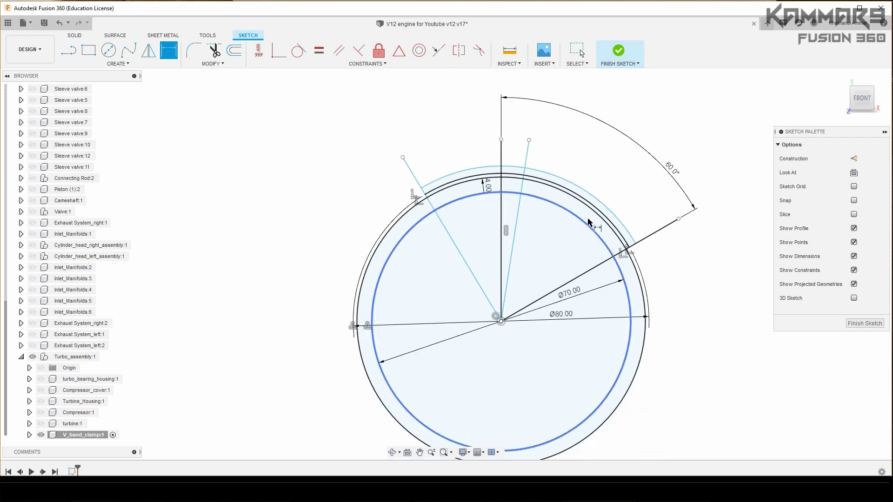
Dimension the angle between the vertical line and the line just right of it as 2°
scroll(588, 222, up, 1)
scroll(535, 151, down, 3)
click(542, 188)
click(506, 186)
click(530, 139)
text(2)
key(Return)
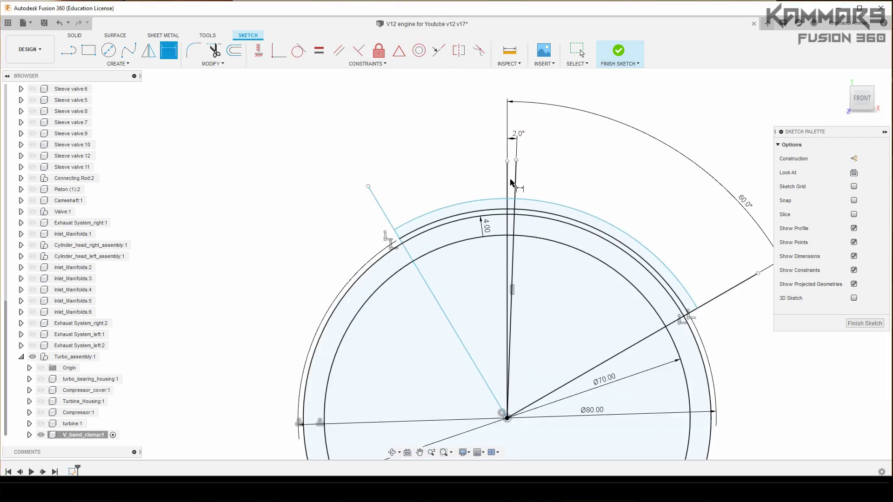
Dimension the angle between the vertical line and the upper-left line as 30°
click(507, 182)
click(382, 211)
click(440, 178)
text(30)
key(Return)
scroll(454, 172, up, 2)
scroll(529, 202, down, 2)
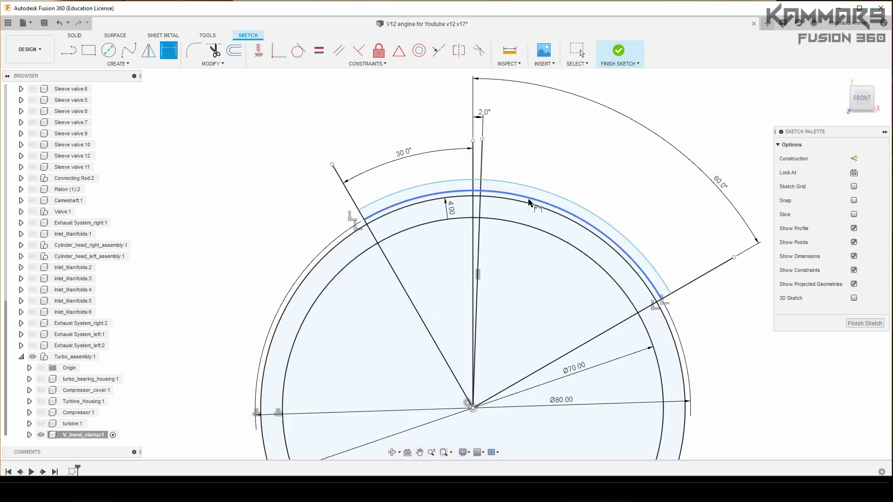
Dimension the radial distance between the two outermost upper arcs as 2 mm
scroll(529, 203, down, 3)
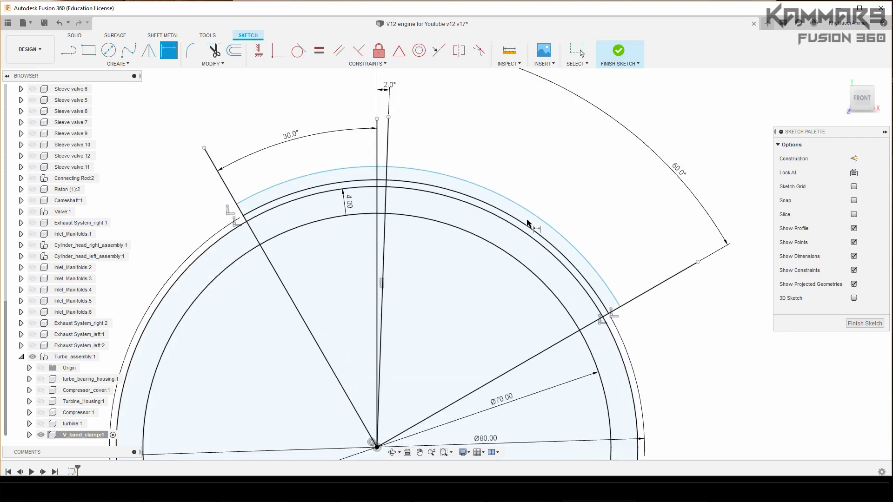
click(527, 225)
click(536, 216)
click(546, 205)
key(Escape)
Trim the radial lines out of the narrow gap between the outer arc band and the ring
key(t)
scroll(629, 340, down, 3)
click(580, 285)
scroll(651, 326, up, 1)
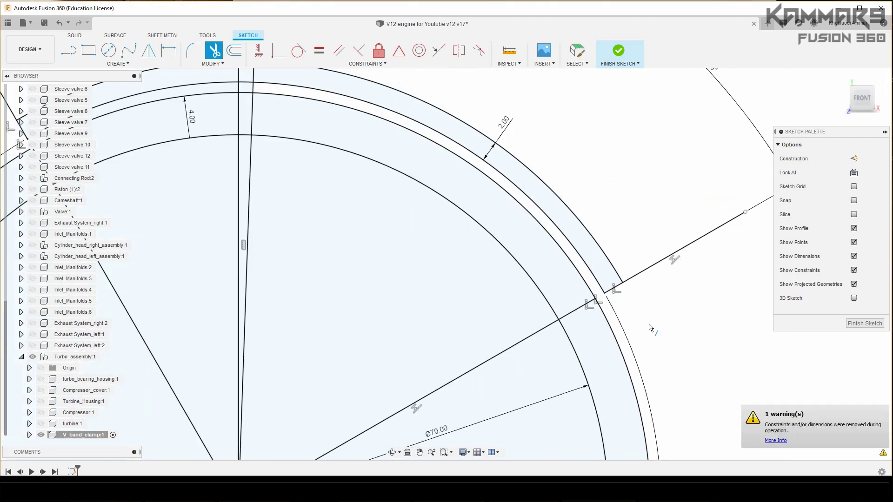
scroll(650, 328, up, 5)
scroll(357, 215, down, 3)
scroll(357, 216, down, 2)
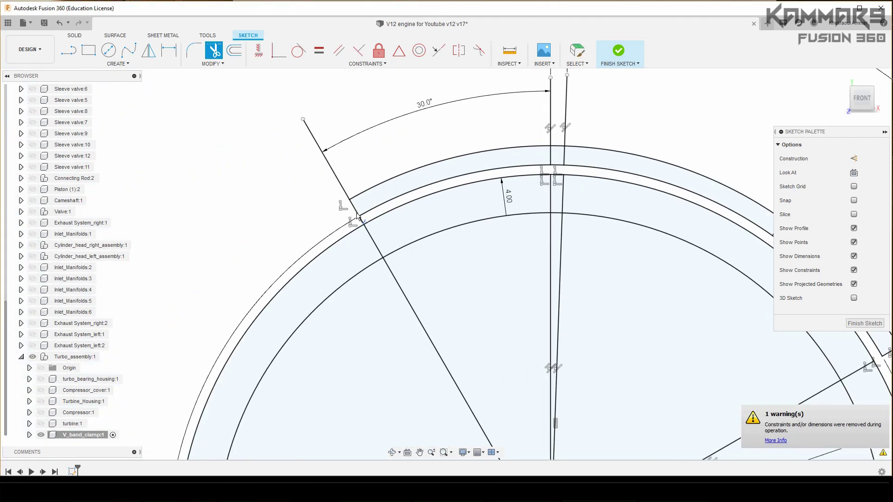
scroll(548, 112, down, 4)
Trim the vertical and 2° lines above and across the outer arc band and inside the ring's inner circle
click(592, 140)
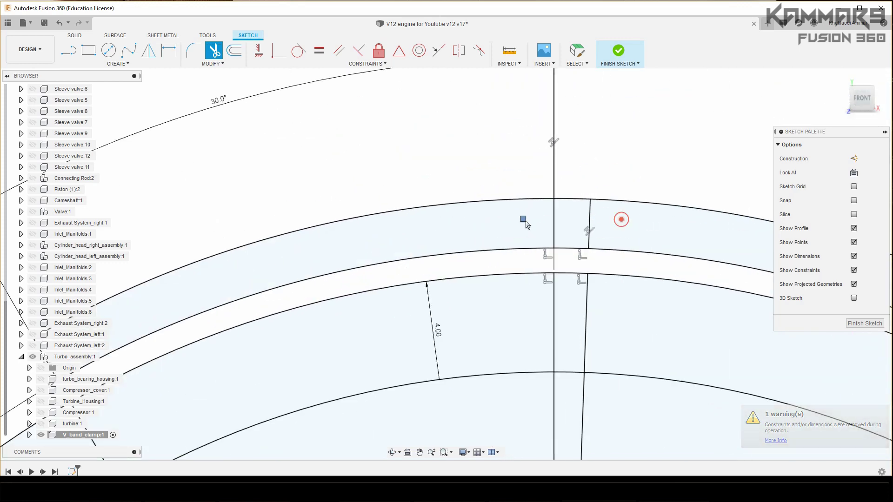
drag(621, 219, 526, 221)
scroll(558, 194, up, 5)
click(536, 237)
click(532, 236)
scroll(535, 175, down, 3)
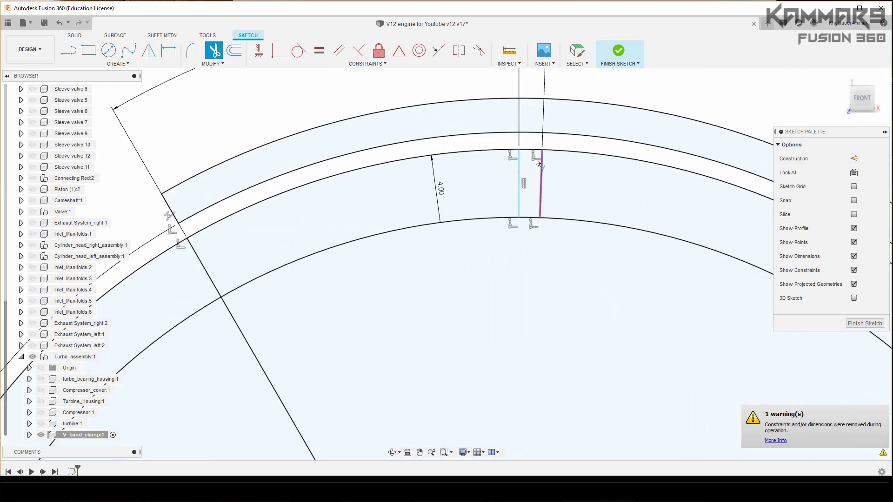
Trim the ring's inner and outer circles between the vertical and 2° lines to open a slot
scroll(536, 139, down, 1)
drag(527, 144, 527, 253)
scroll(521, 240, up, 5)
key(Escape)
Trim the 30° and 60° lines inside and across the ring, and the excess beyond the outer band's left end
scroll(563, 259, down, 1)
key(t)
drag(595, 281, 454, 275)
scroll(403, 197, down, 4)
click(456, 207)
scroll(455, 209, up, 4)
scroll(630, 254, down, 5)
click(638, 244)
scroll(632, 235, up, 5)
key(Escape)
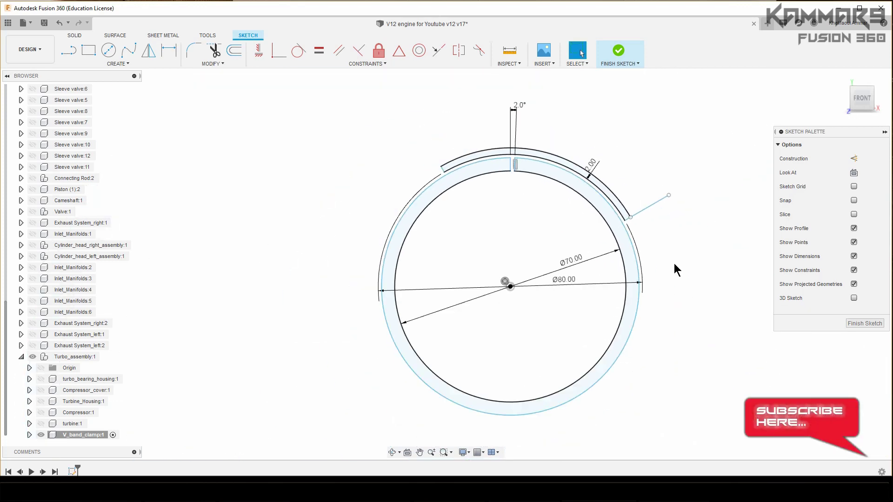
Trim the leftover line extending beyond the right end of the outer arc band
scroll(652, 209, down, 4)
key(t)
drag(644, 189, 662, 235)
scroll(662, 240, up, 4)
key(Escape)
Dimension the angle between the slot's vertical edge and the outer band's right end as 60°
scroll(612, 203, down, 4)
key(d)
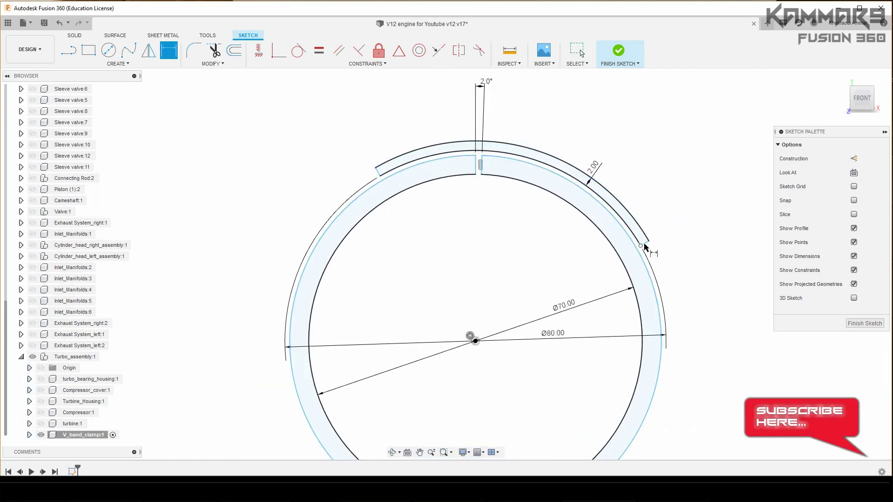
scroll(644, 247, down, 3)
click(645, 243)
scroll(530, 285, up, 3)
click(433, 174)
click(556, 104)
key(Return)
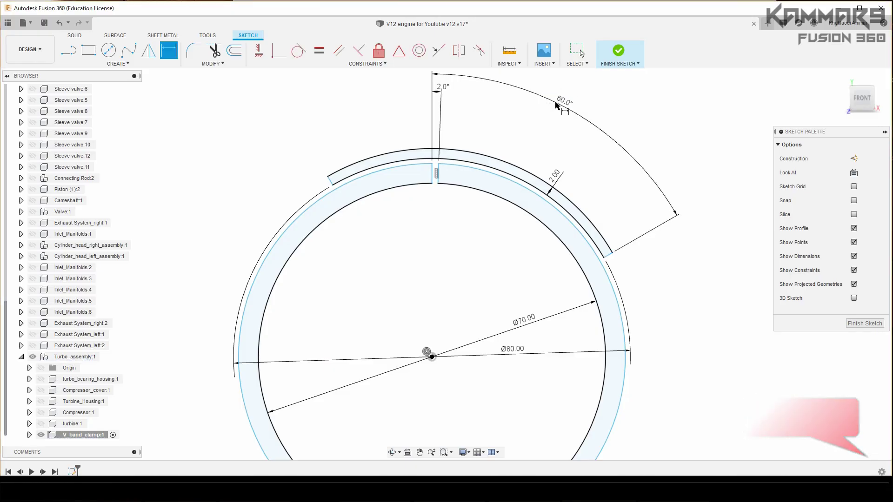
Dimension the angle between the slot's vertical edge and the outer band's left end as 30°
click(432, 173)
click(331, 181)
click(374, 97)
key(Return)
scroll(412, 237, down, 2)
key(Escape)
Constrain the lower endpoint of the slot's left edge vertically in line with the circle centre
click(259, 50)
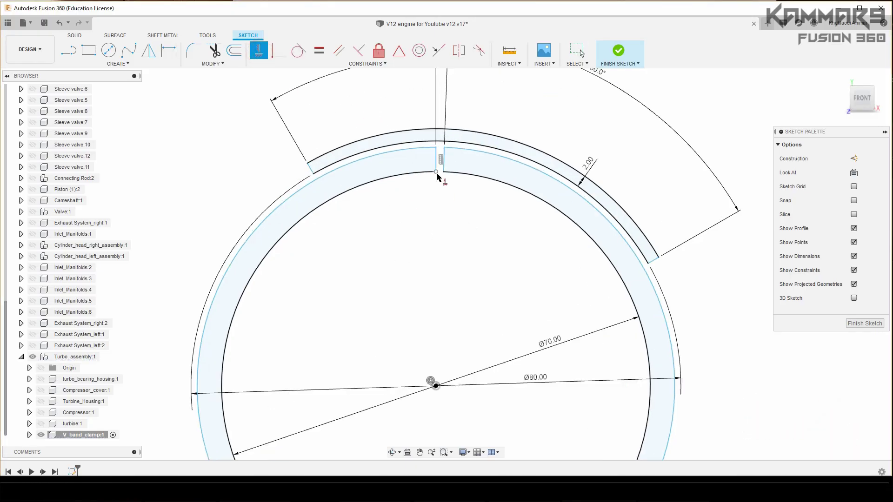
click(437, 172)
click(436, 386)
scroll(553, 257, up, 3)
Dimension the ring's radial thickness between its inner and outer circles as 4 mm
key(d)
click(604, 278)
click(621, 275)
click(587, 284)
key(Return)
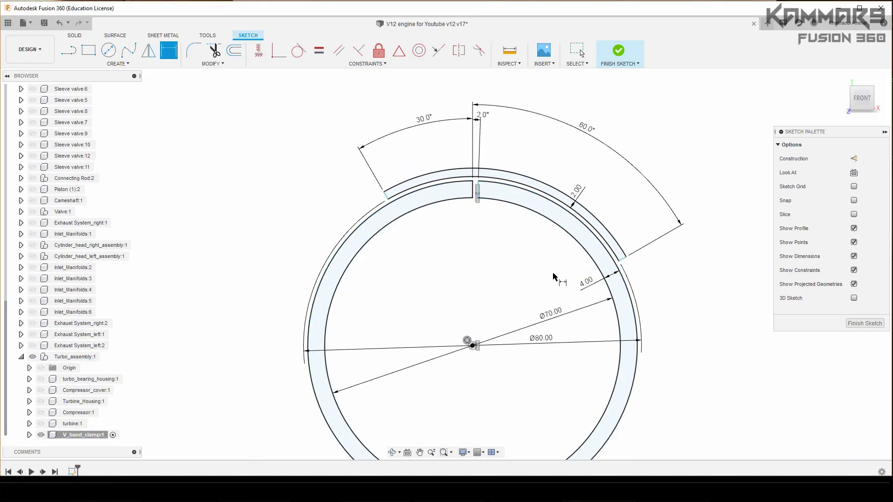
scroll(535, 260, up, 3)
key(Escape)
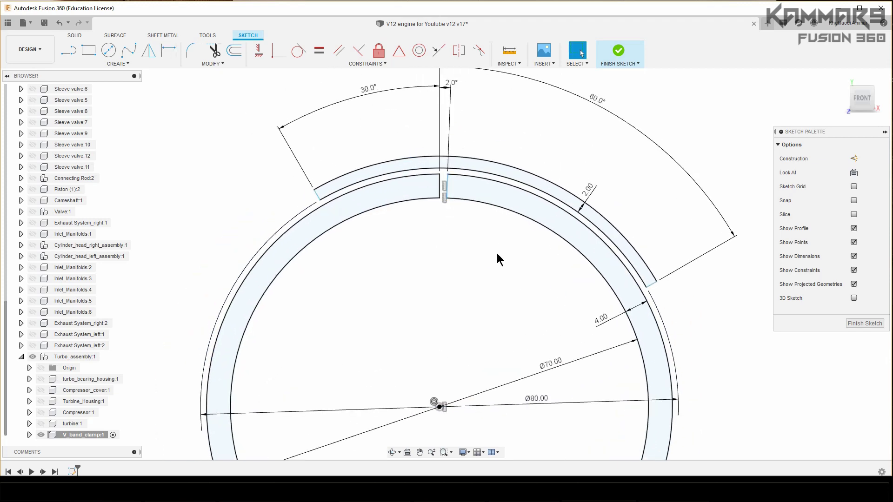
key(d)
click(610, 240)
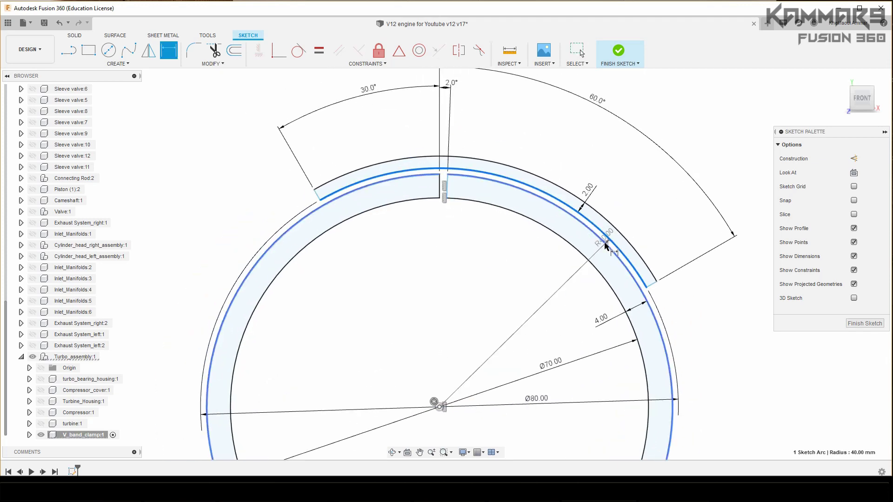
click(605, 245)
click(571, 290)
key(Escape)
key(Escape)
Reposition the 2° dimension text to the right, clear of the slot's extension lines
scroll(566, 271, down, 3)
click(660, 308)
scroll(651, 286, down, 1)
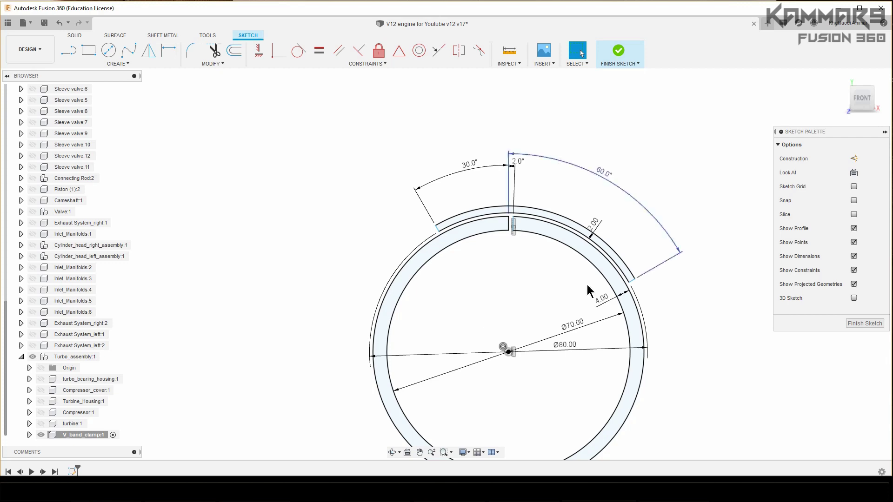
scroll(577, 285, down, 3)
scroll(532, 289, up, 3)
drag(512, 115, 537, 126)
scroll(445, 124, down, 2)
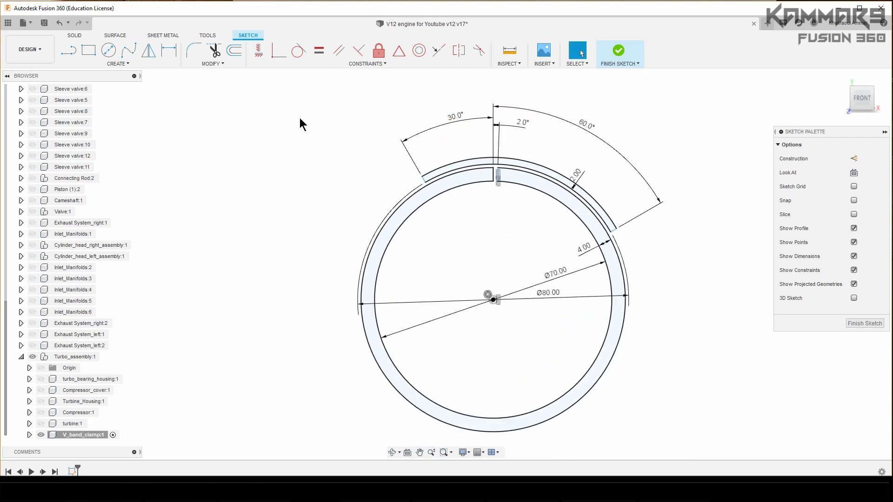
Fillet the four end corners of the outer arc band with a 0.8 mm radius and finish the sketch
scroll(299, 119, up, 2)
click(193, 50)
scroll(426, 189, up, 3)
click(426, 189)
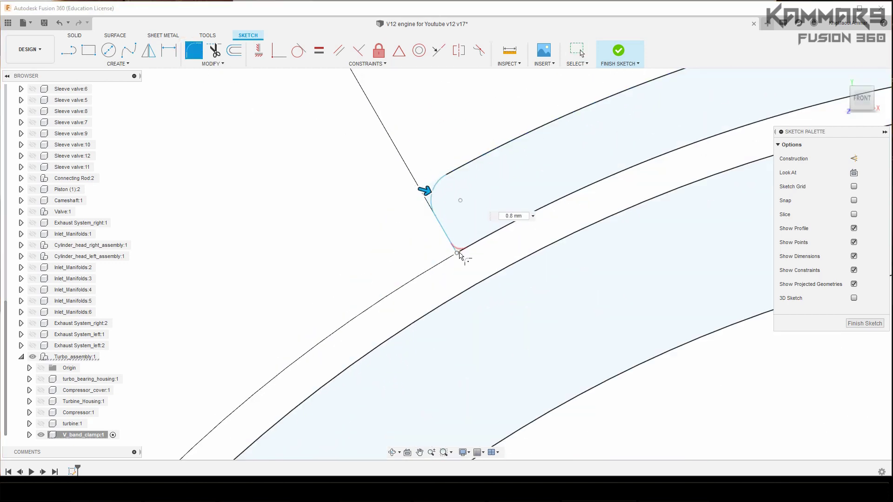
click(459, 255)
scroll(458, 254, down, 5)
scroll(656, 312, up, 3)
click(592, 306)
click(620, 298)
scroll(623, 297, down, 4)
key(Return)
scroll(418, 186, up, 2)
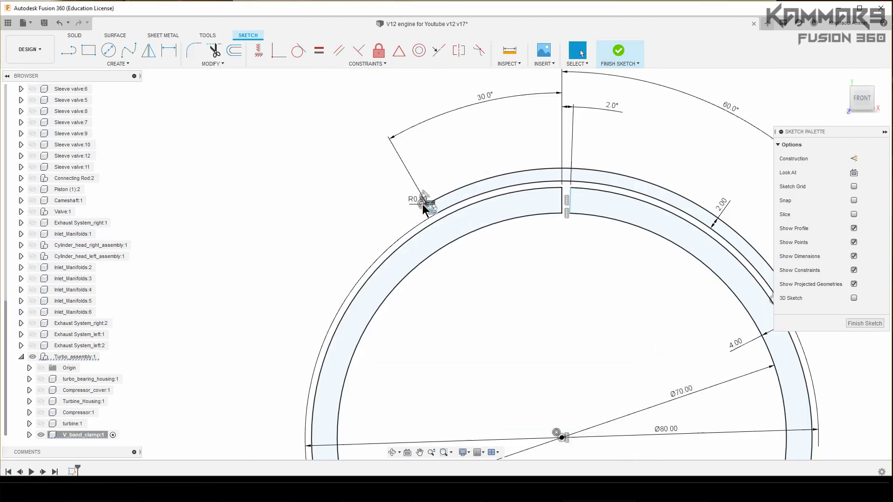
scroll(424, 208, up, 1)
scroll(404, 225, down, 4)
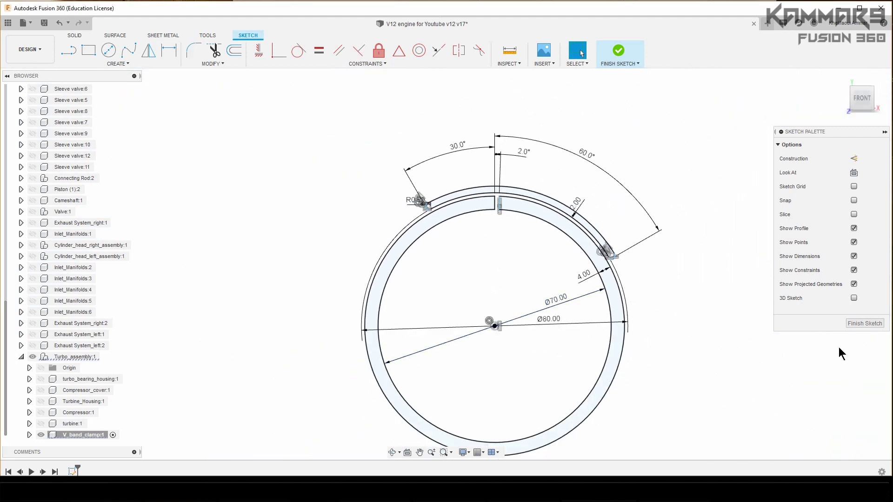
click(864, 324)
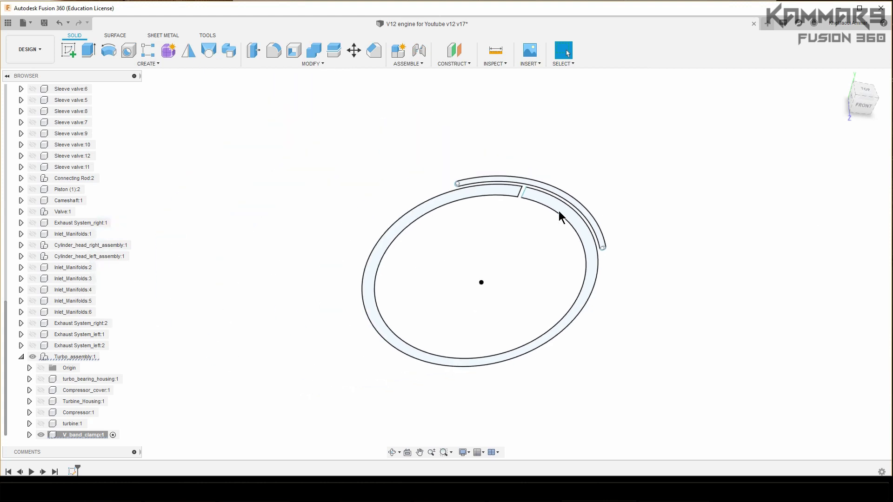
Extrude the slotted ring and outer arc band profiles symmetrically with a 5 mm distance as new bodies
click(492, 187)
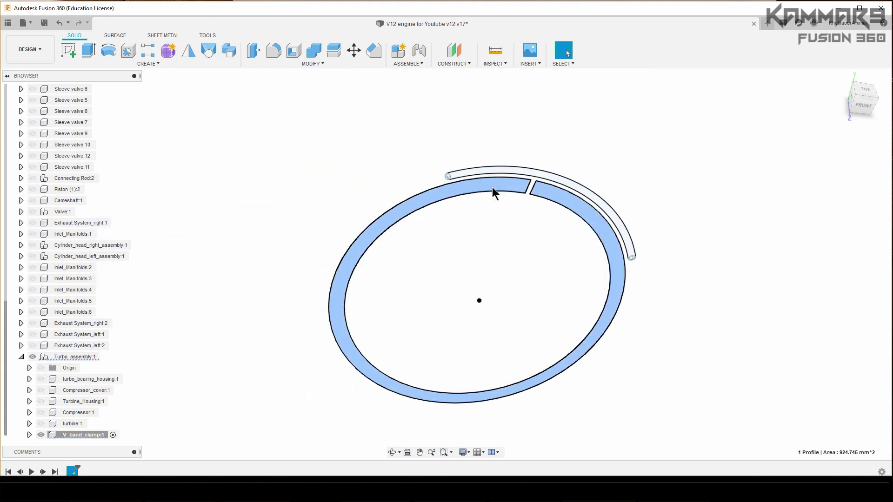
key(e)
click(506, 172)
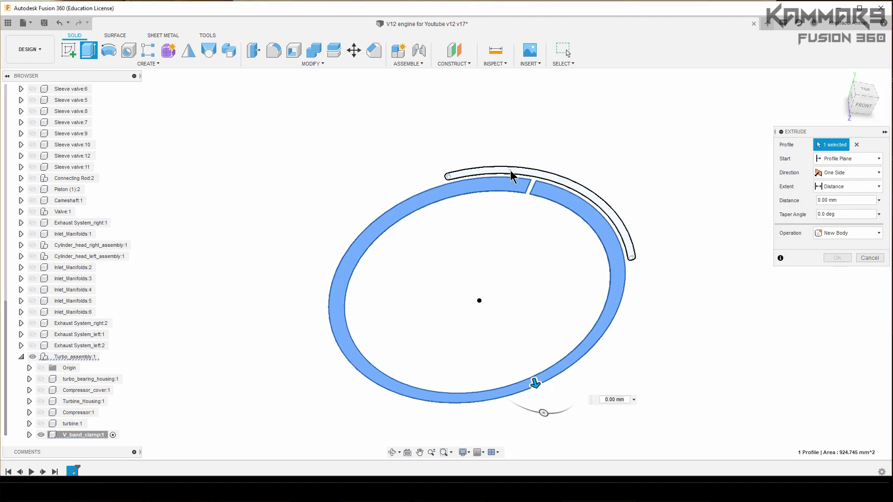
drag(563, 187, 574, 212)
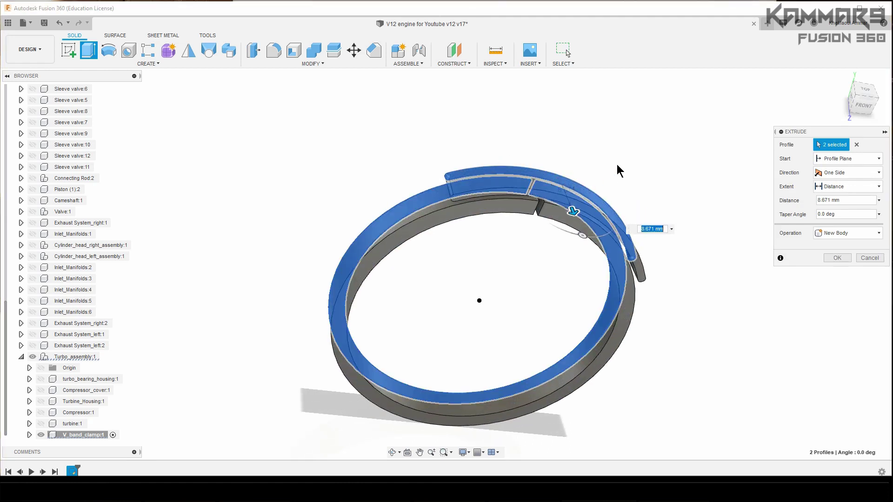
text(10)
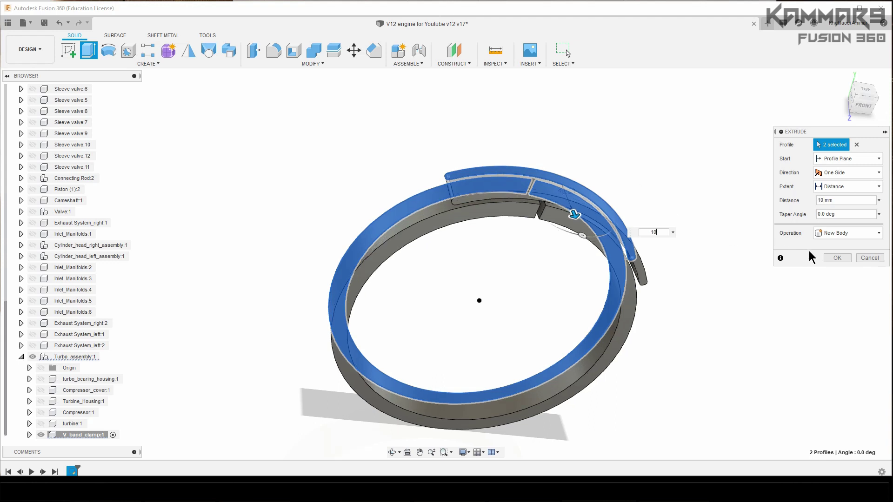
click(847, 172)
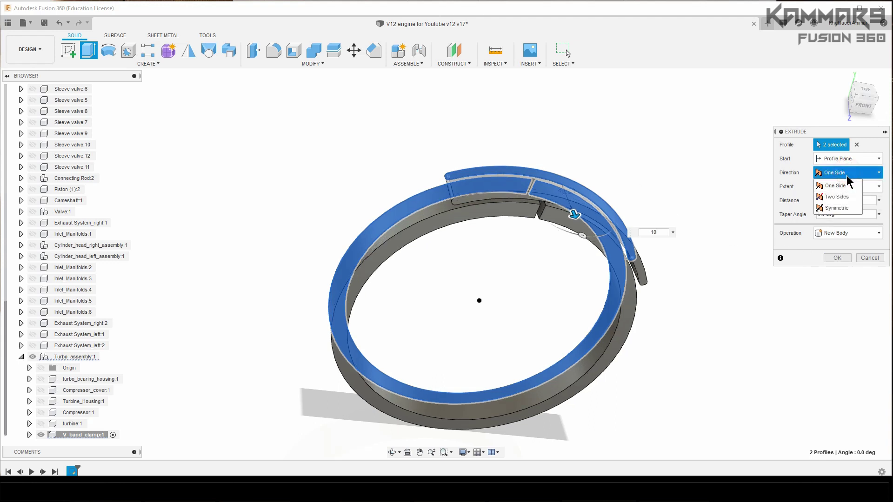
click(845, 198)
click(847, 173)
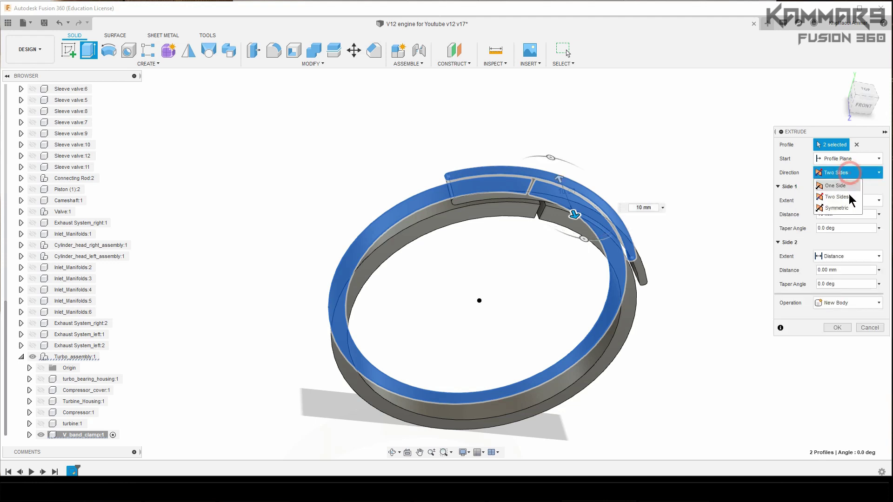
click(844, 203)
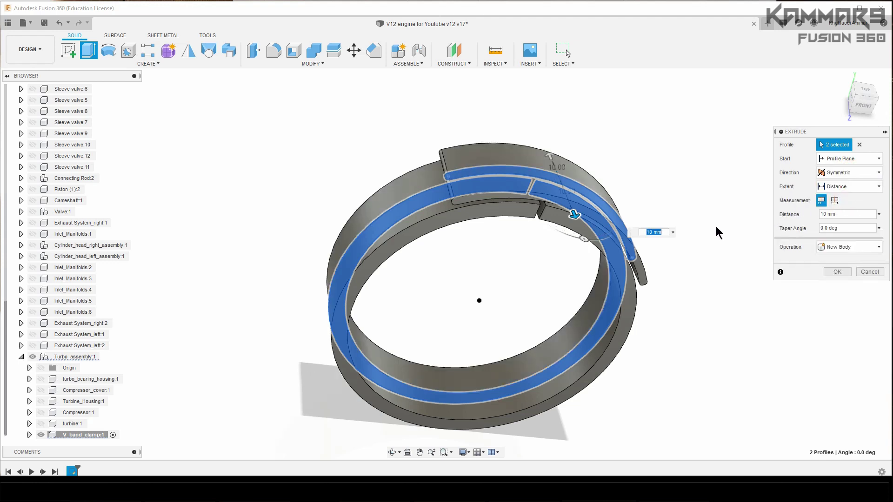
text(5)
shift+middle_drag(682, 173, 664, 181)
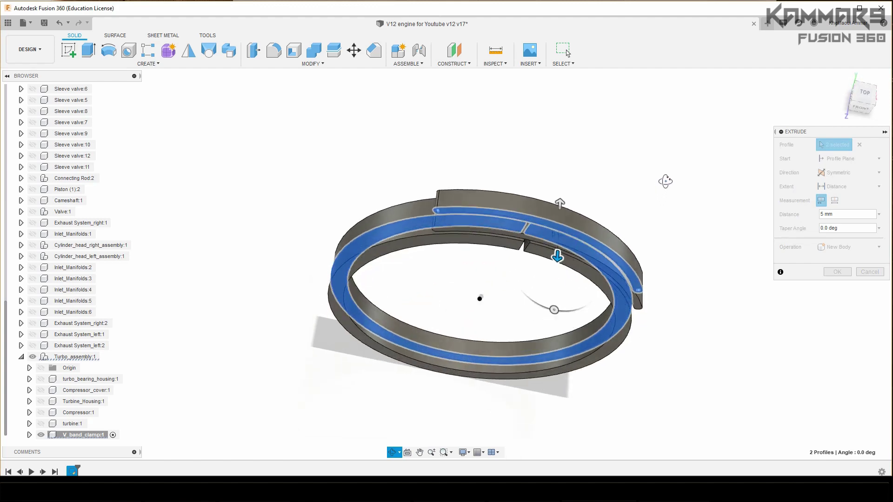
click(837, 272)
Start a new sketch on the horizontal origin plane of the clamp component
shift+middle_drag(753, 267, 677, 211)
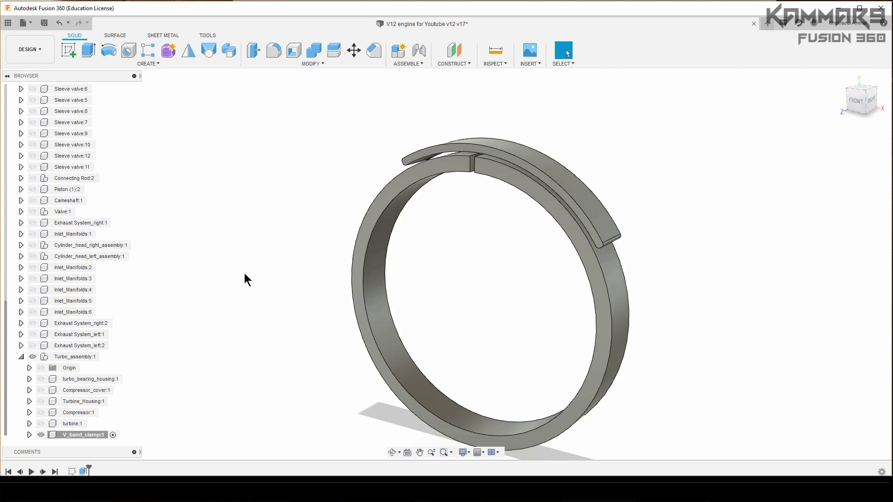
shift+middle_drag(778, 285, 411, 255)
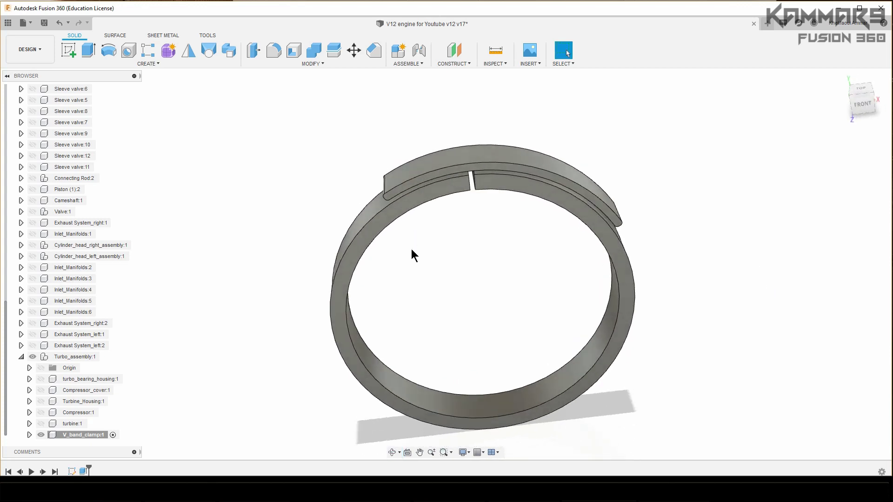
key(r)
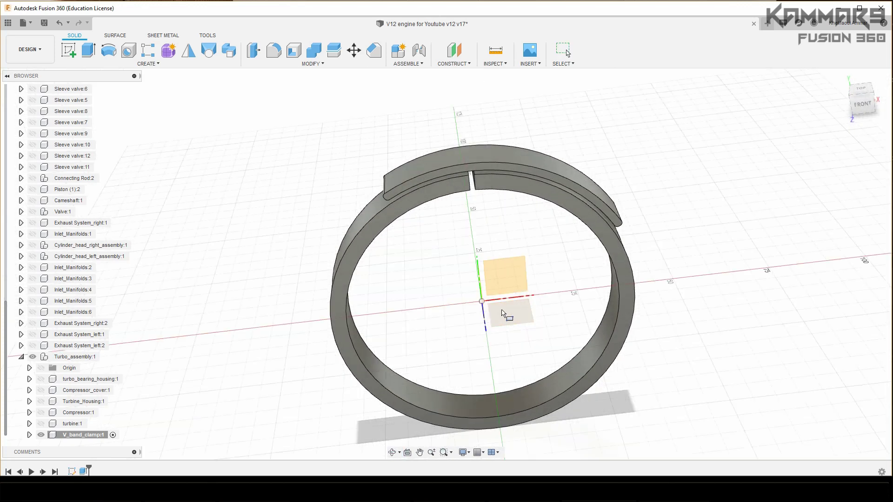
click(503, 311)
key(r)
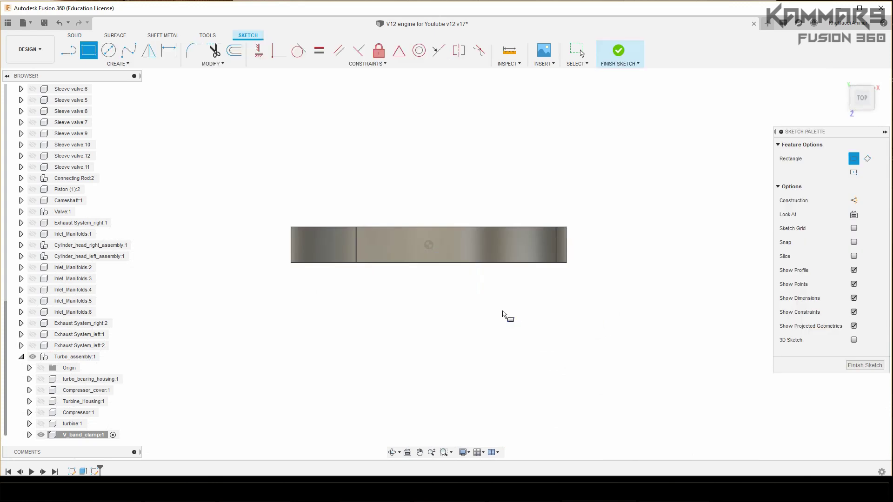
scroll(401, 240, up, 2)
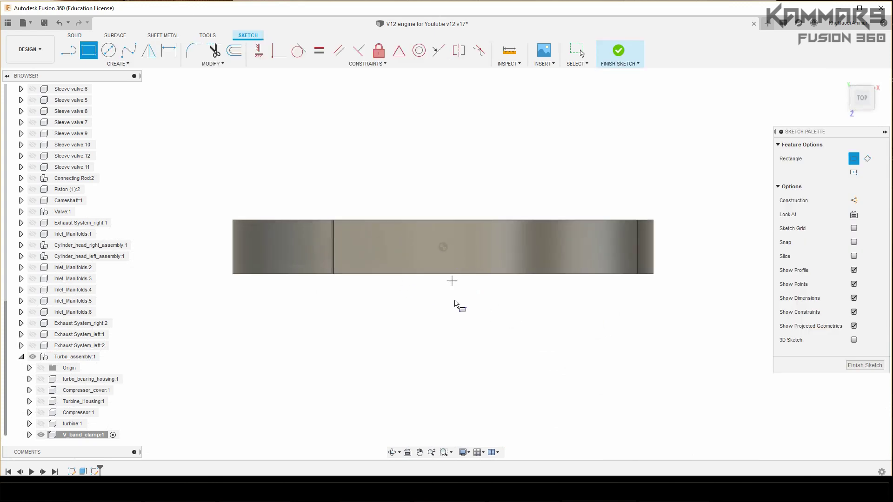
Sketch a center rectangle about 3 mm wide inside the ring, centered about 3.7 mm to the left of the sketch origin
shift+middle_drag(455, 304, 449, 260)
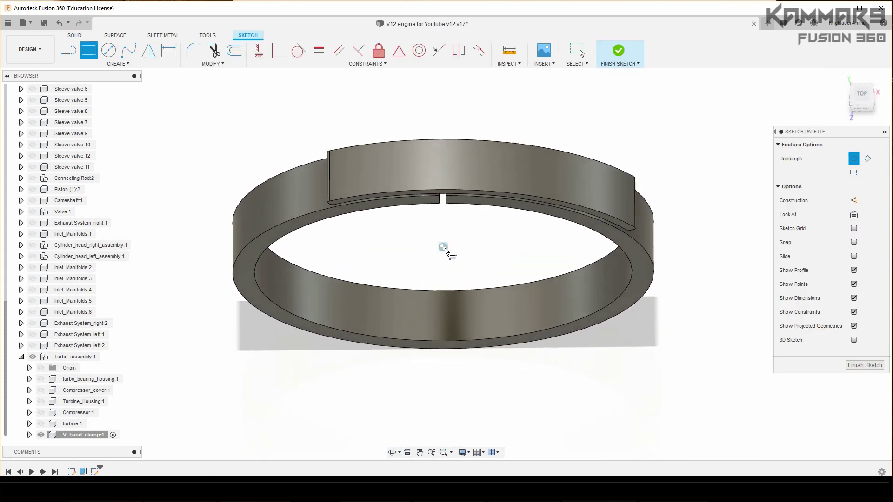
click(117, 63)
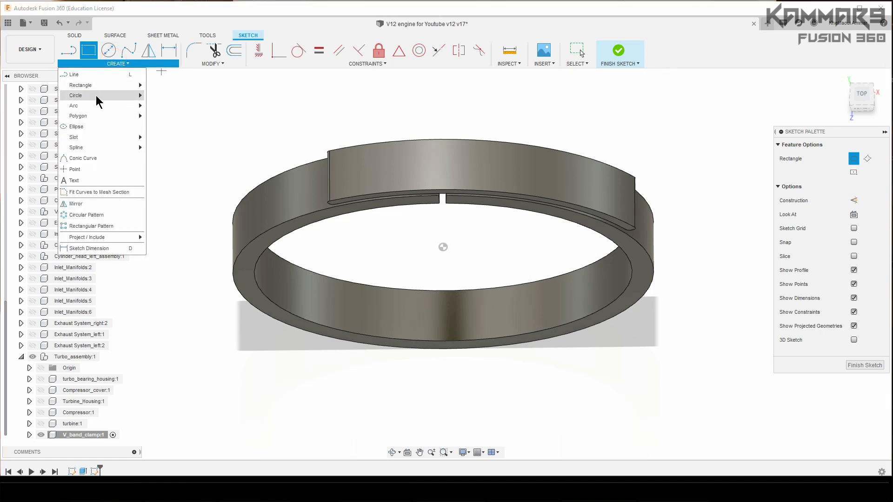
mouse_move(102, 85)
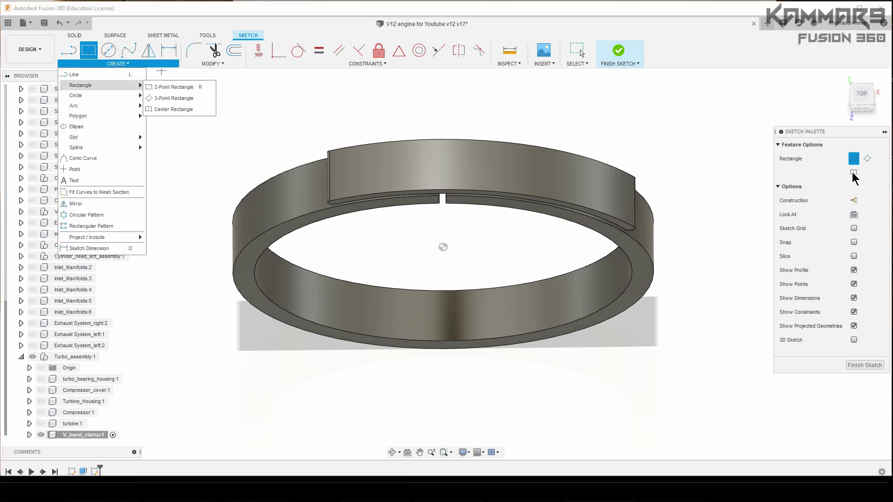
click(854, 173)
scroll(471, 274, up, 3)
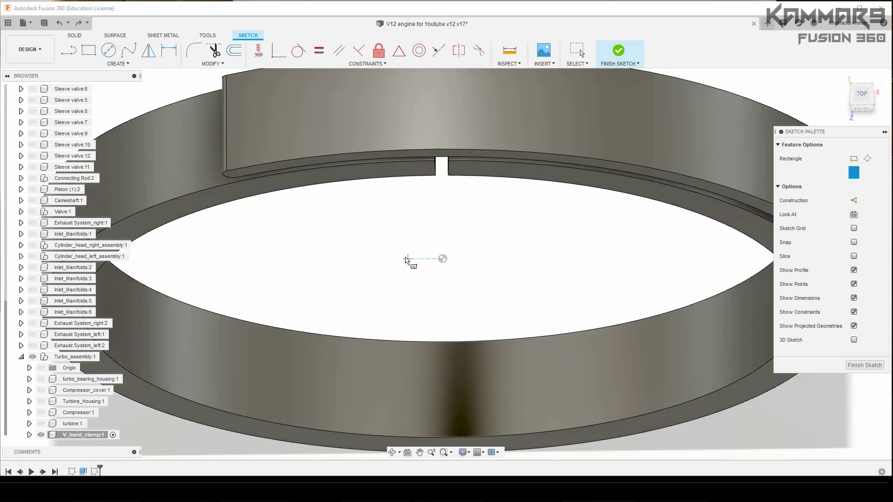
click(404, 259)
click(420, 278)
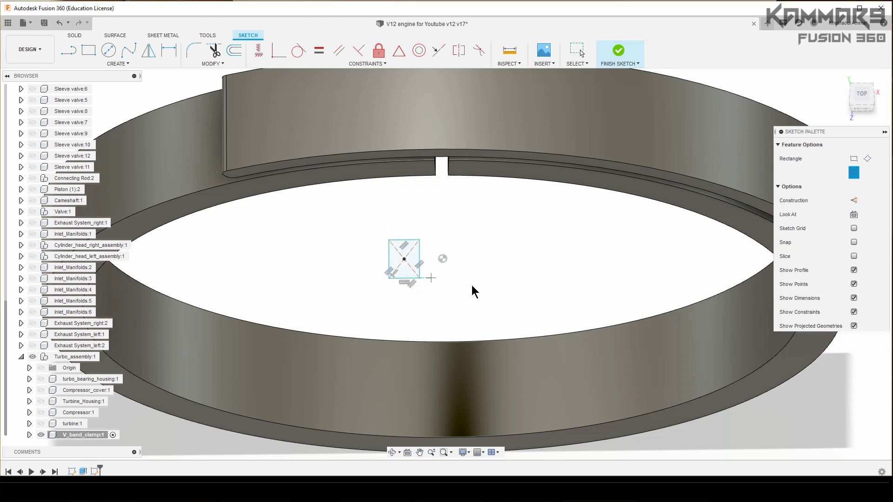
key(Escape)
Dimension the rectangle's width as 3 mm
key(d)
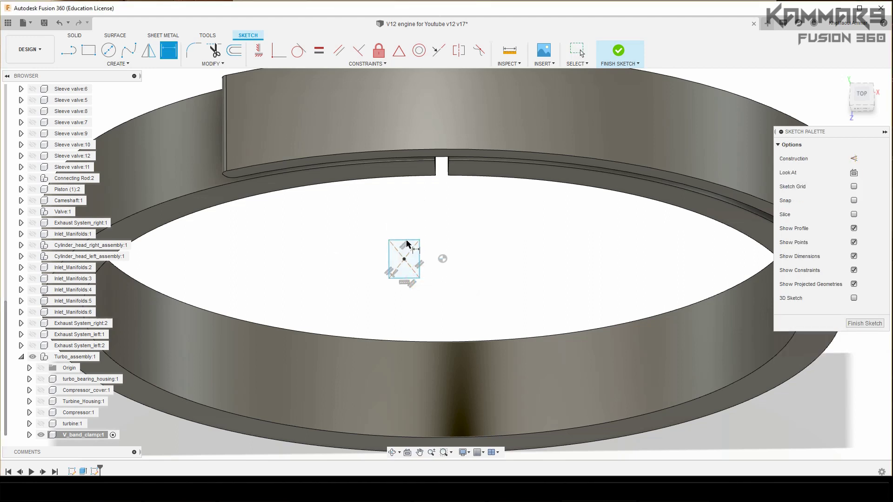
click(403, 240)
click(406, 221)
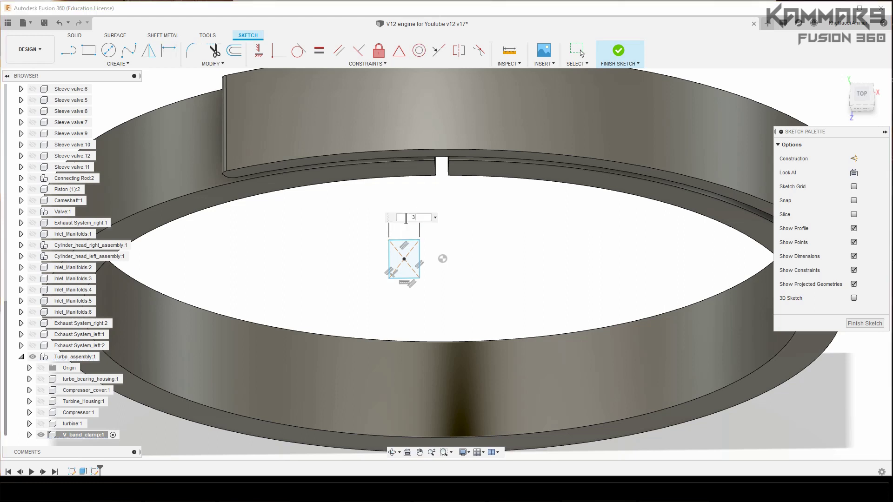
text(3)
key(Return)
Dimension the horizontal distance from the rectangle's center point to the sketch origin as 2 mm
click(404, 260)
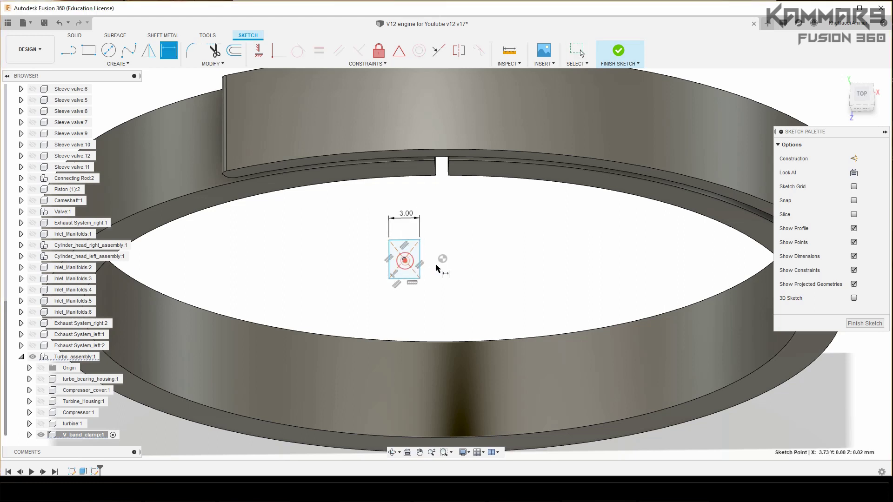
click(442, 258)
click(431, 294)
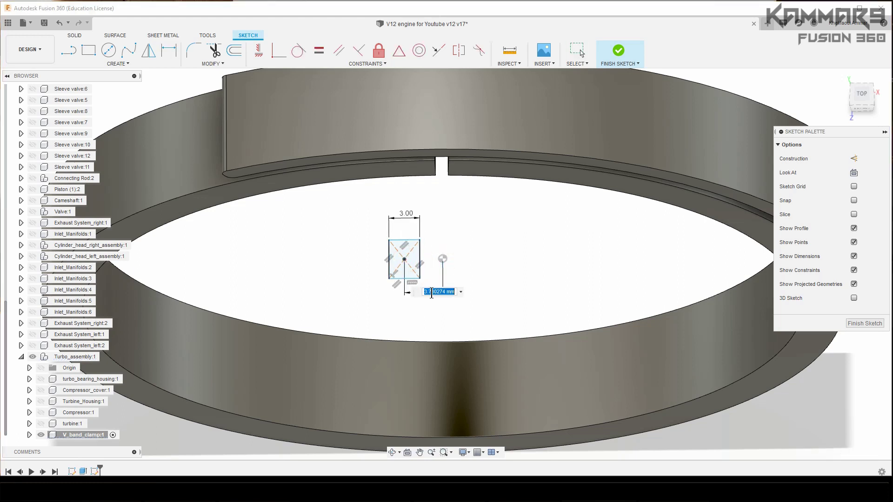
key(Return)
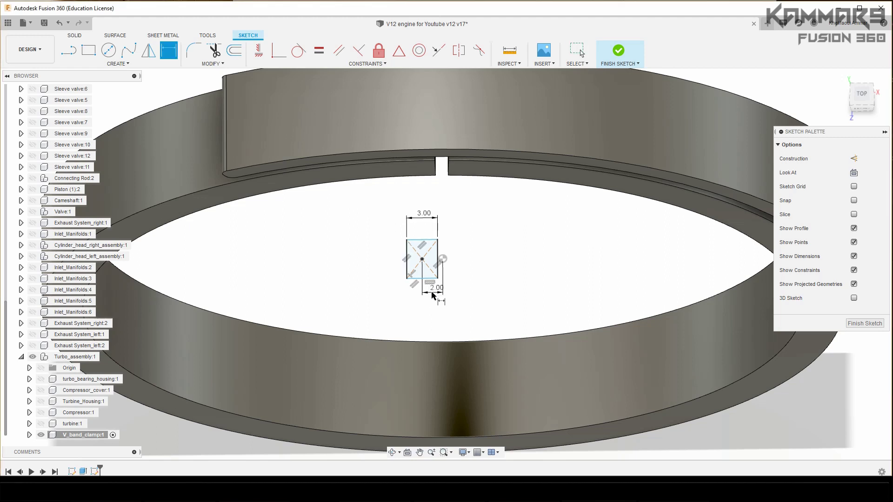
key(Escape)
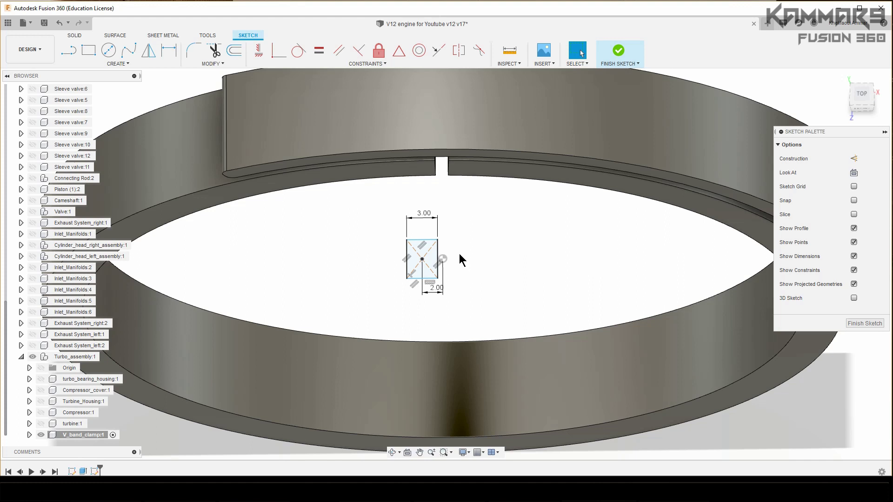
Apply an Equal constraint between the rectangle's left and upper sides to make it a square
click(320, 51)
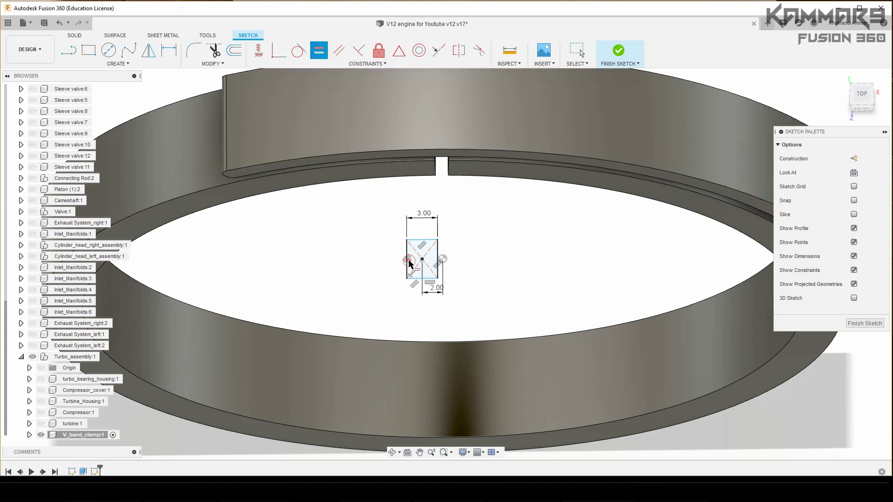
click(407, 256)
click(416, 240)
key(Escape)
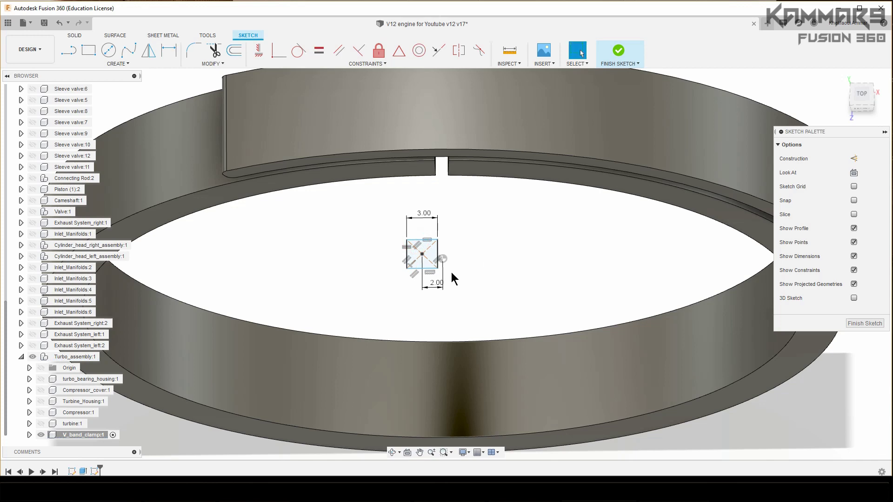
Align the square's center point horizontally with the sketch origin using a Horizontal/Vertical constraint
scroll(423, 259, up, 5)
drag(418, 270, 419, 269)
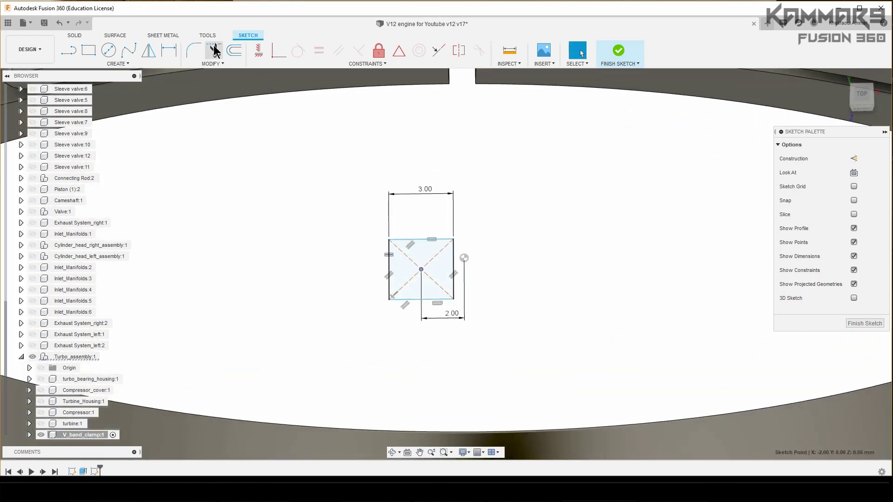
click(259, 50)
click(421, 269)
click(464, 259)
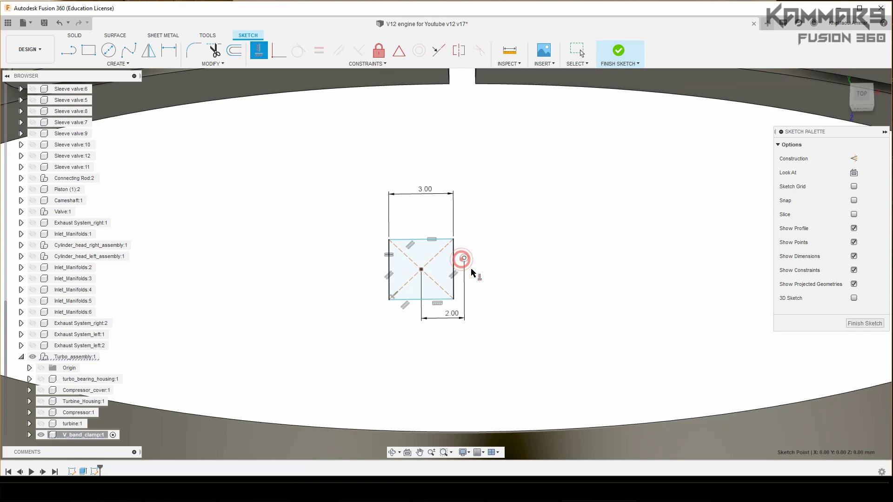
click(421, 269)
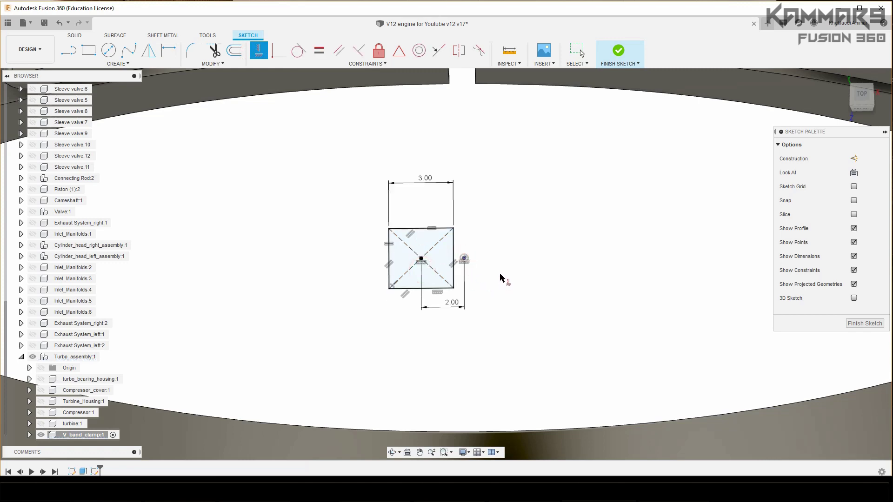
scroll(494, 253, down, 5)
key(Escape)
scroll(500, 265, down, 3)
shift+middle_drag(512, 259, 506, 242)
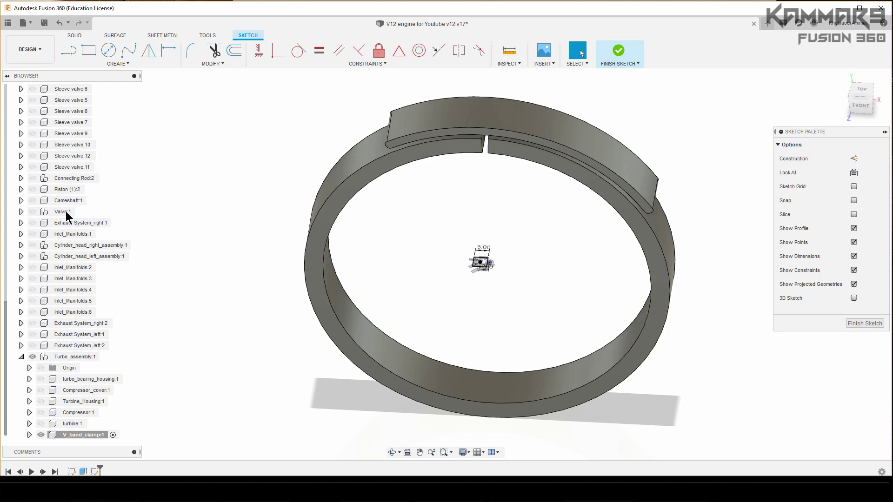
Start an upward extrusion of the square profile at the ring's center, about 9.6 mm high
shift+middle_drag(566, 237, 599, 225)
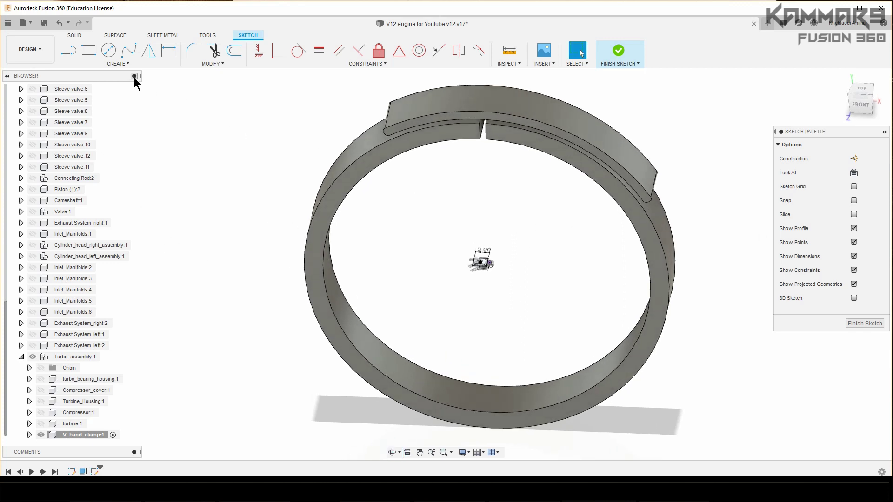
key(e)
scroll(491, 265, up, 5)
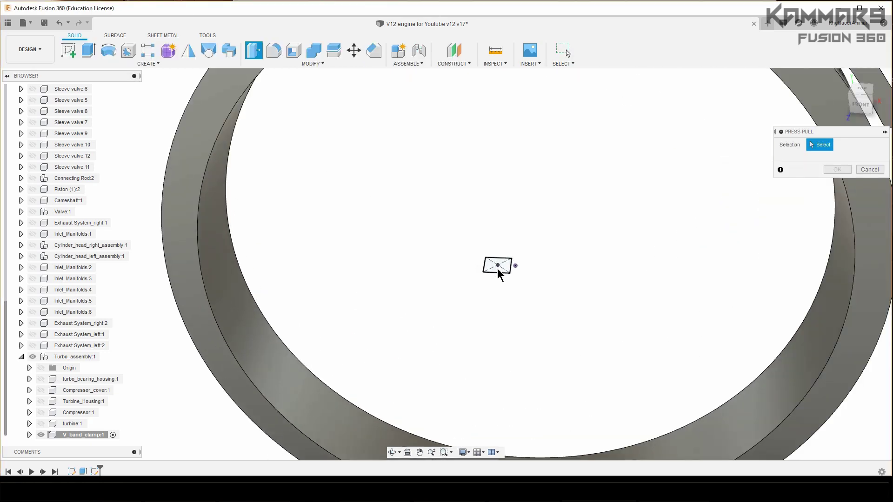
click(501, 266)
drag(503, 260, 501, 182)
scroll(512, 279, down, 5)
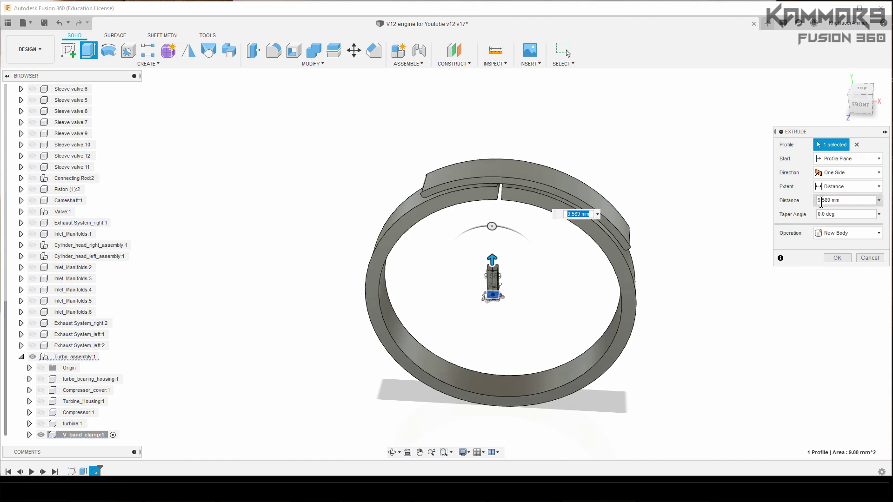
Set the extrusion to start from an object, using the clamp ring's inner face
click(841, 175)
click(841, 174)
click(844, 158)
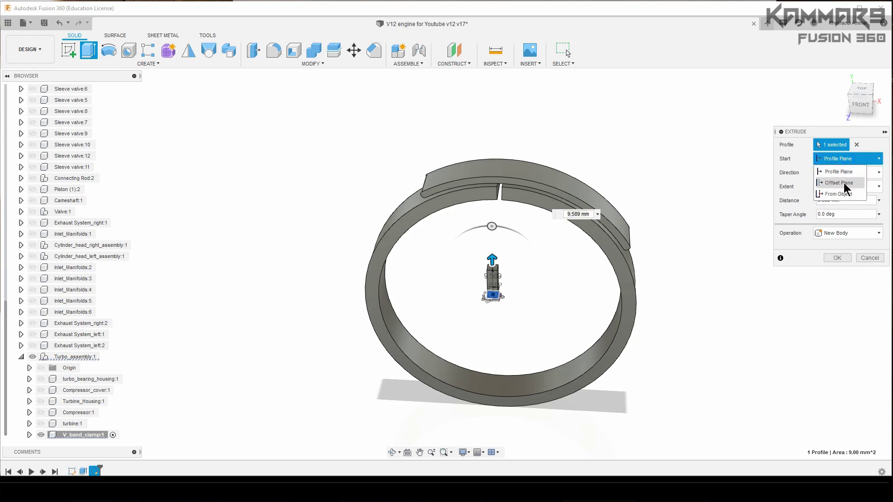
click(838, 193)
shift+middle_drag(462, 213, 482, 192)
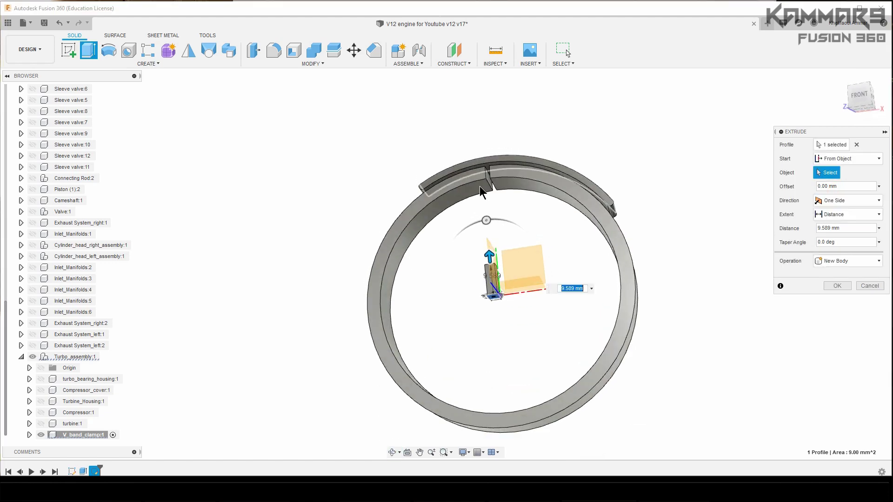
click(474, 191)
Set the extrusion distance to 8 mm and cut the square through the ring and its outer band
shift+middle_drag(516, 131, 503, 154)
scroll(503, 154, up, 3)
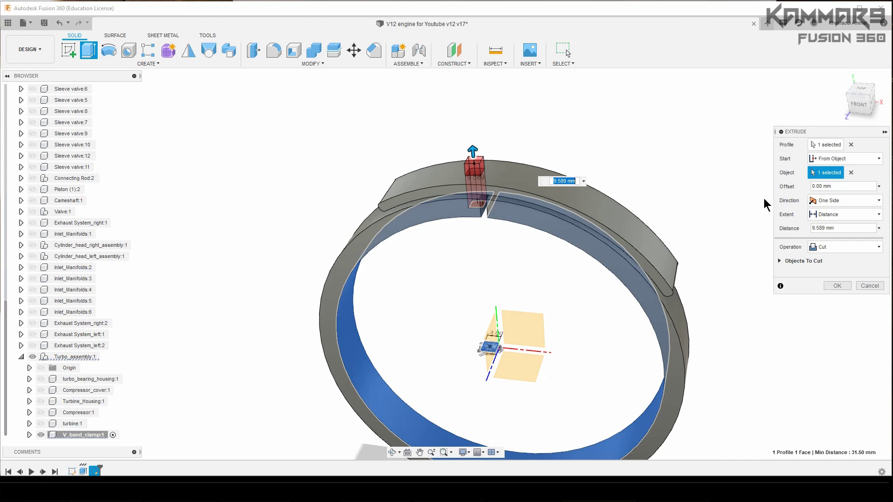
scroll(470, 160, up, 2)
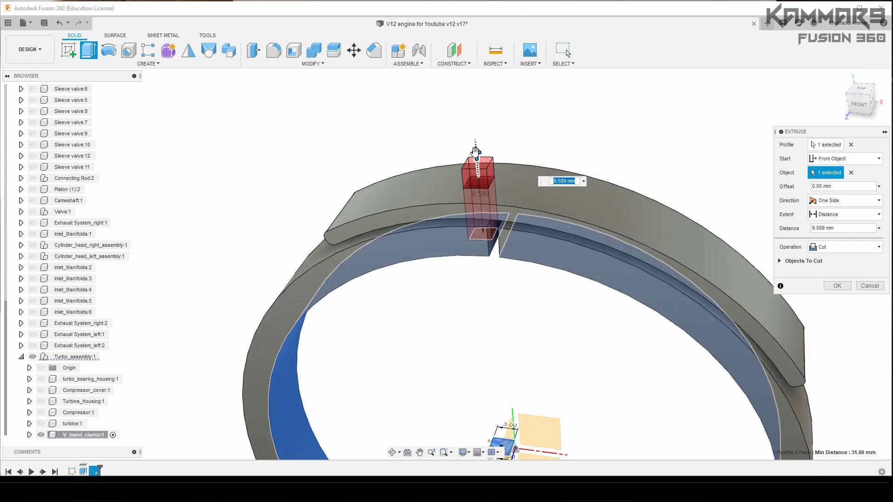
drag(476, 153, 476, 163)
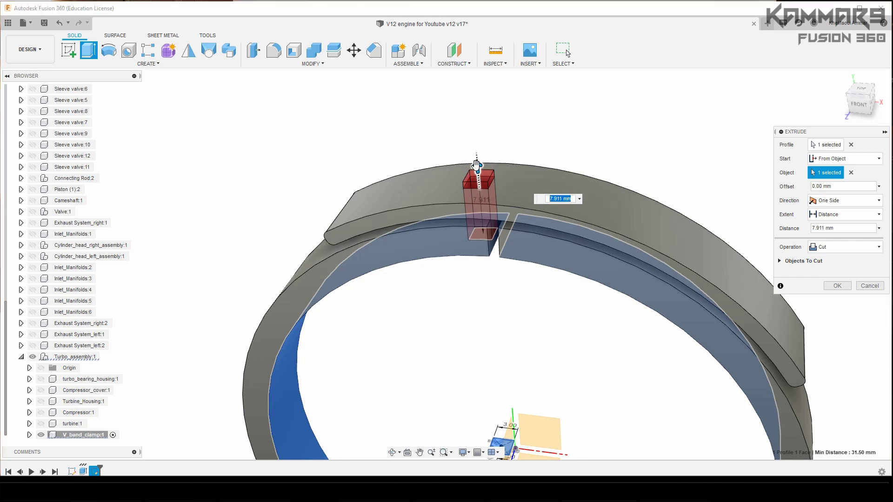
key(Return)
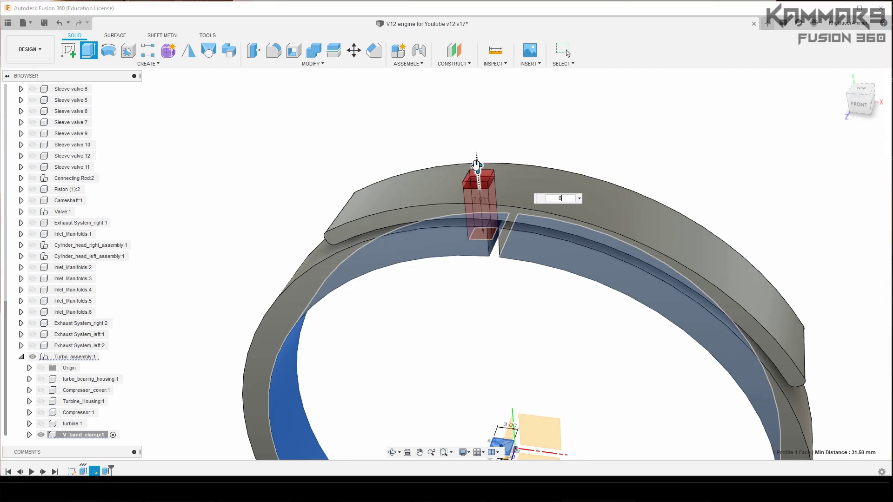
Edit the square extrusion and change its operation from Cut to Join
right_click(96, 471)
click(126, 375)
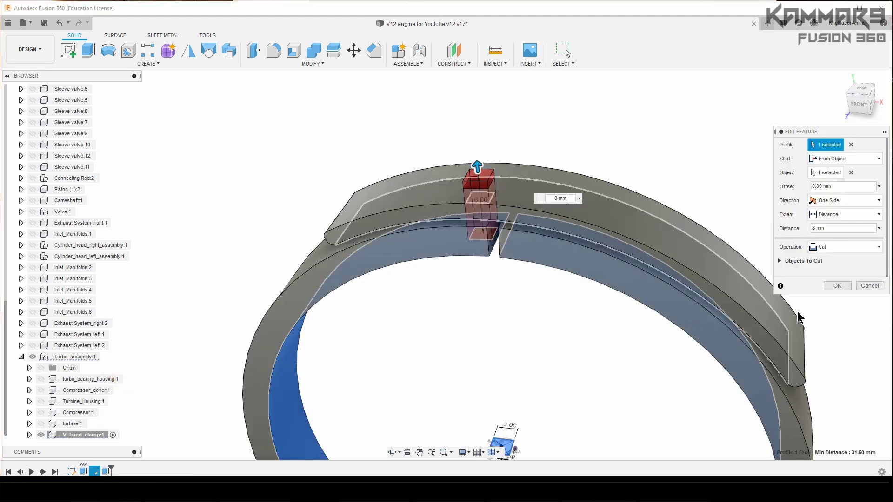
click(818, 248)
click(822, 259)
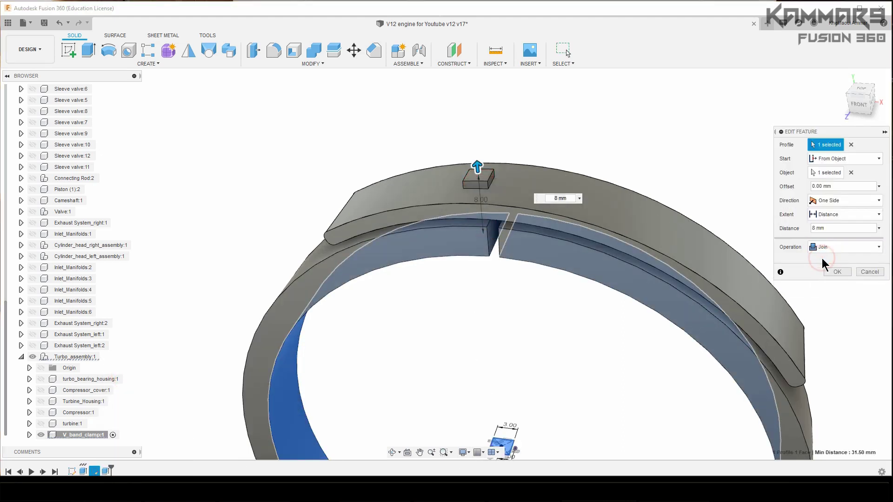
click(837, 271)
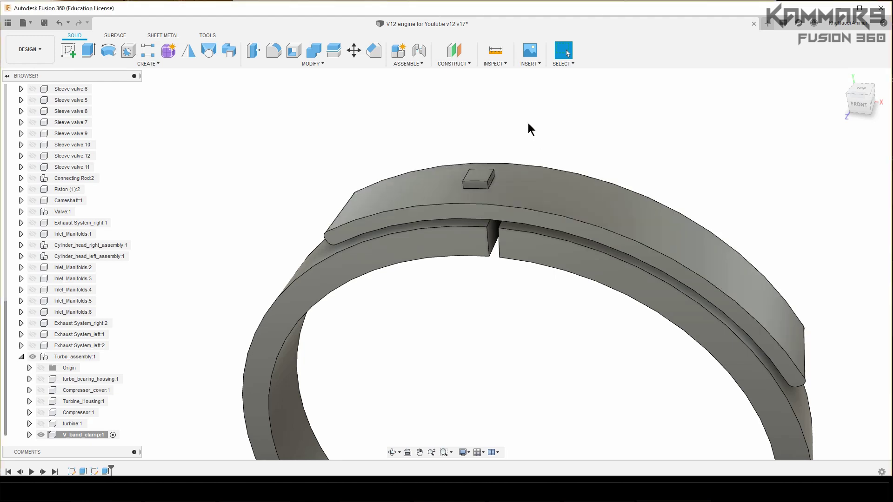
Fillet the two opposite top edges of the square peg above the band with a 2 mm radius
scroll(476, 182, up, 5)
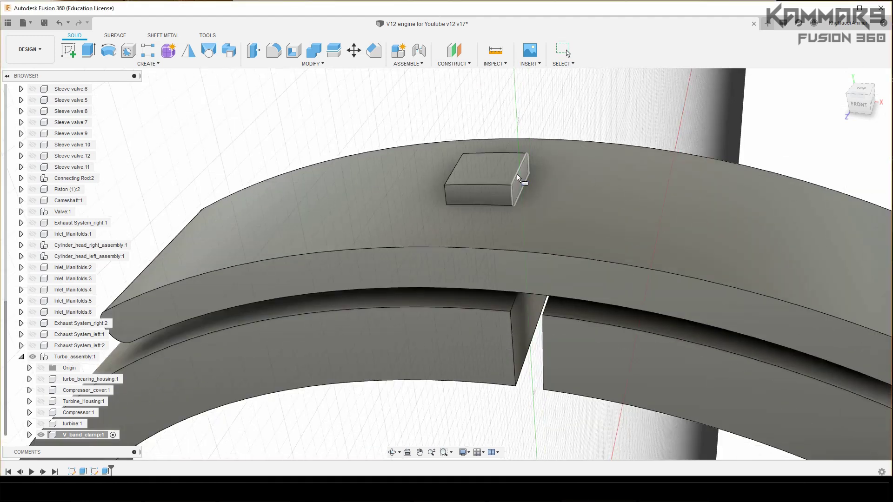
key(f)
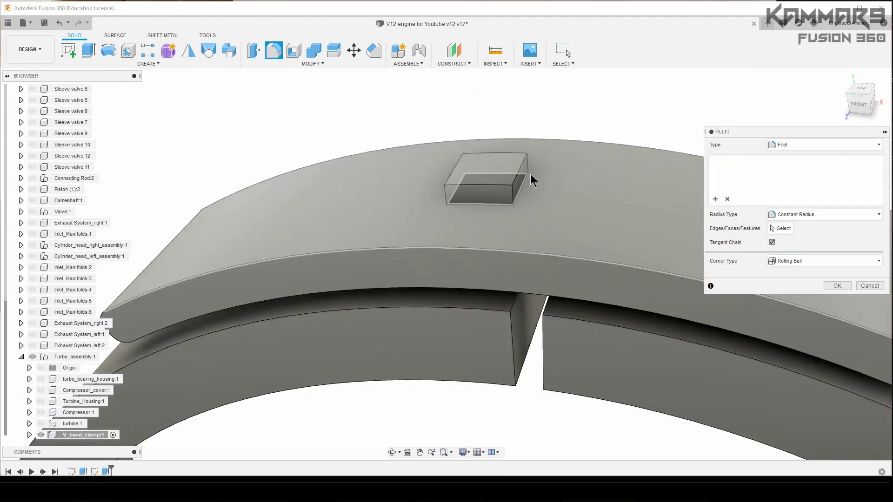
click(523, 169)
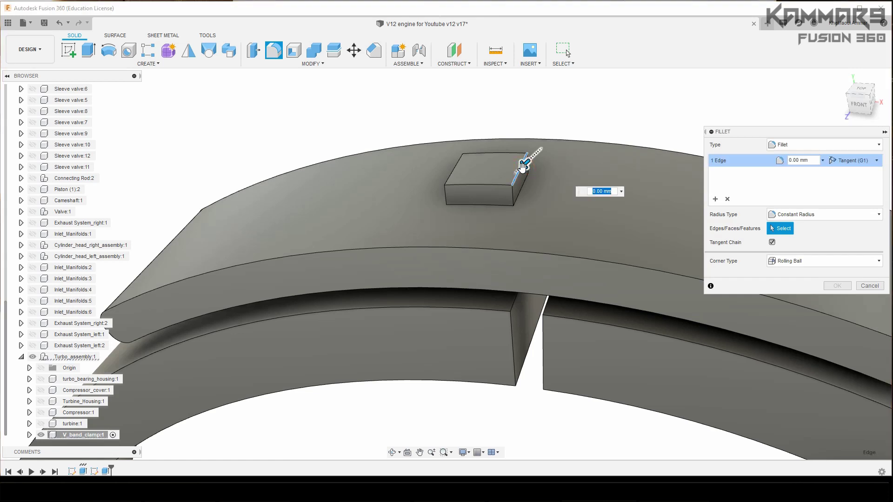
text(2)
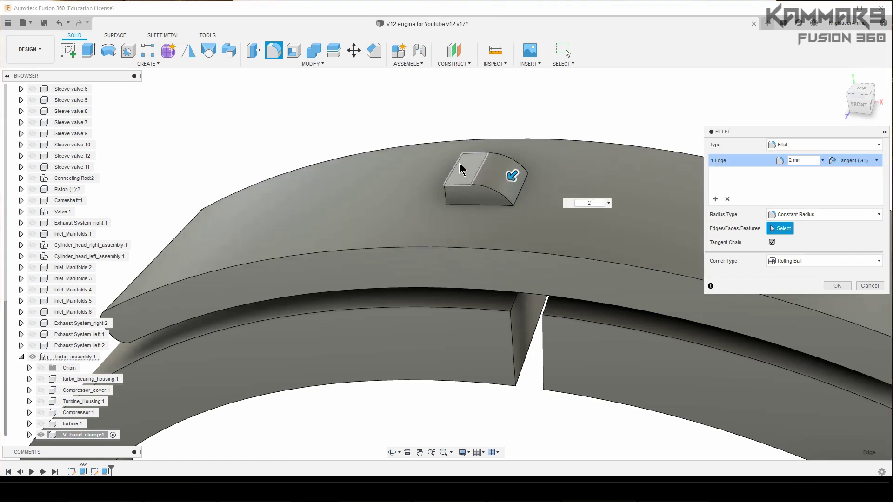
click(458, 169)
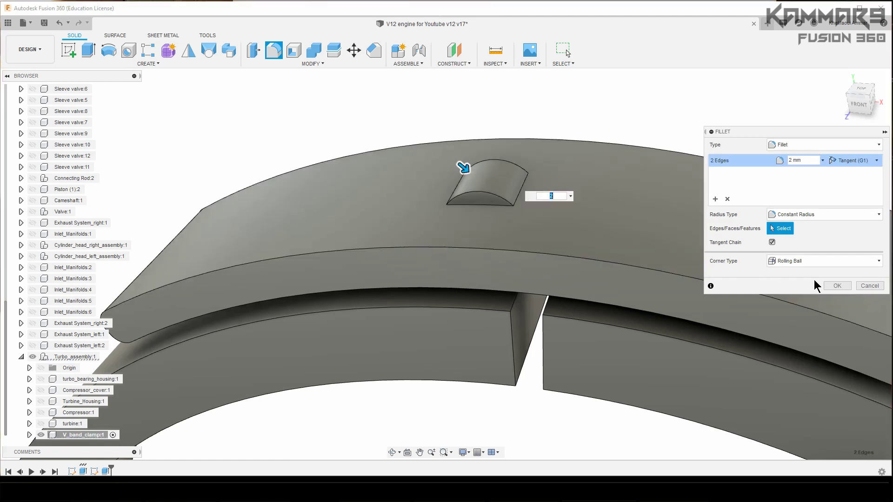
click(834, 285)
Create a new sketch on the V_band_clamp component's horizontal origin plane
scroll(551, 205, down, 5)
shift+middle_drag(551, 205, 553, 180)
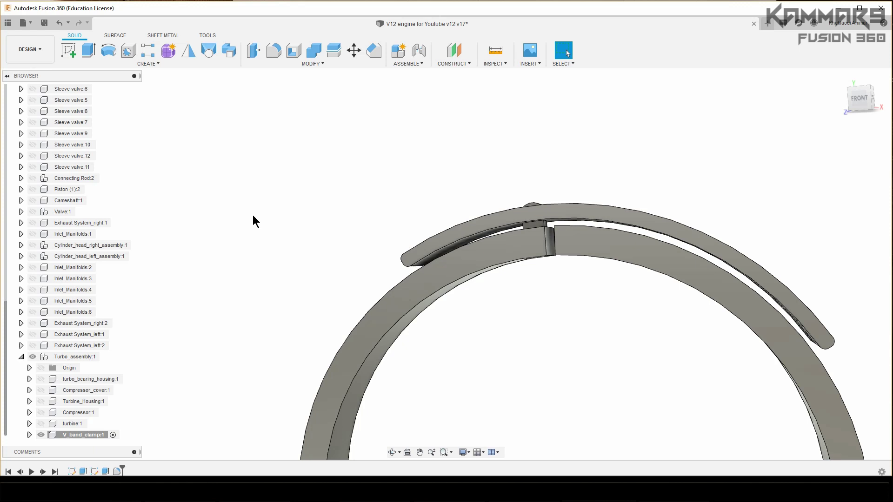
scroll(502, 241, down, 3)
shift+middle_drag(401, 269, 506, 329)
scroll(492, 258, down, 3)
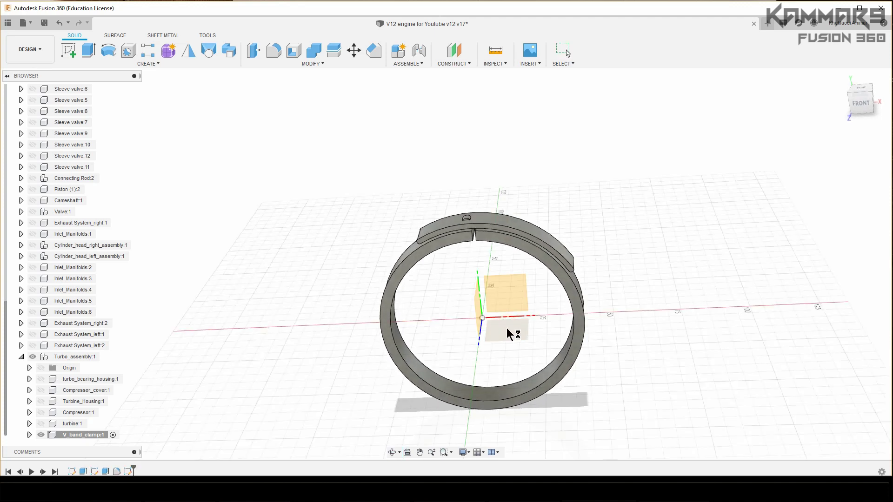
click(513, 330)
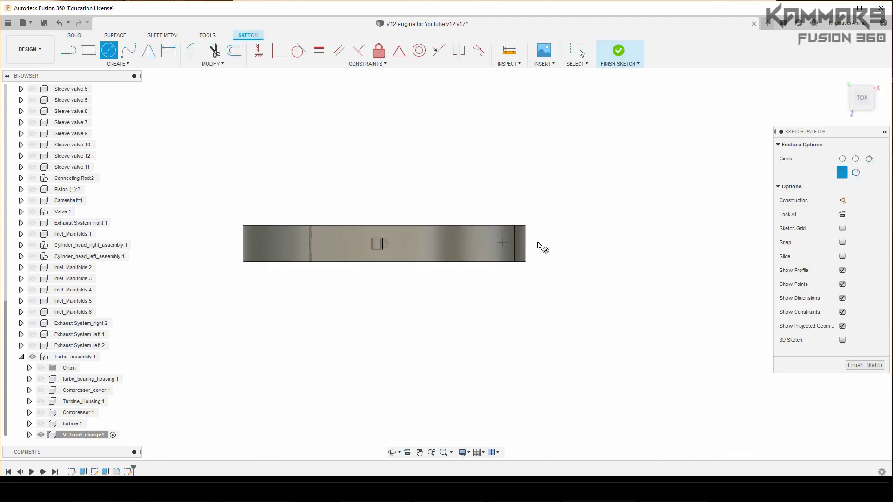
Switch to a wireframe display and sketch a 2 mm diameter circle near the ring's right side
key(Escape)
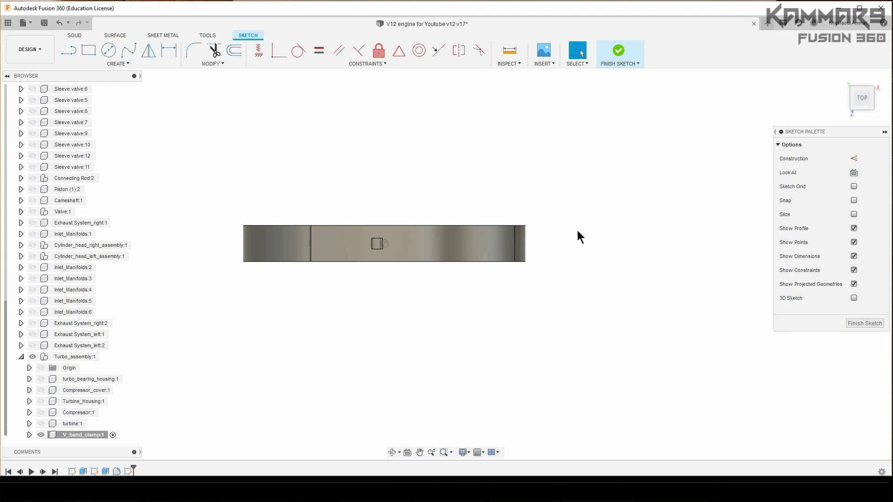
key(ctrl+7)
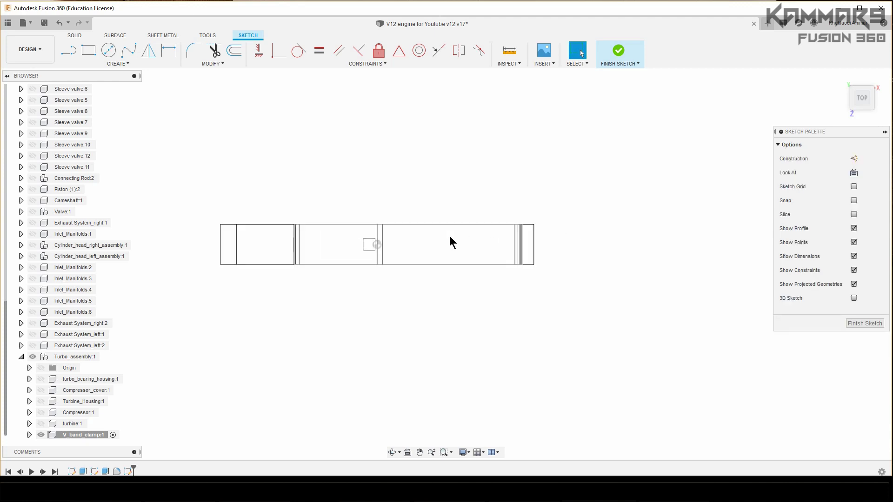
scroll(435, 236, up, 4)
key(c)
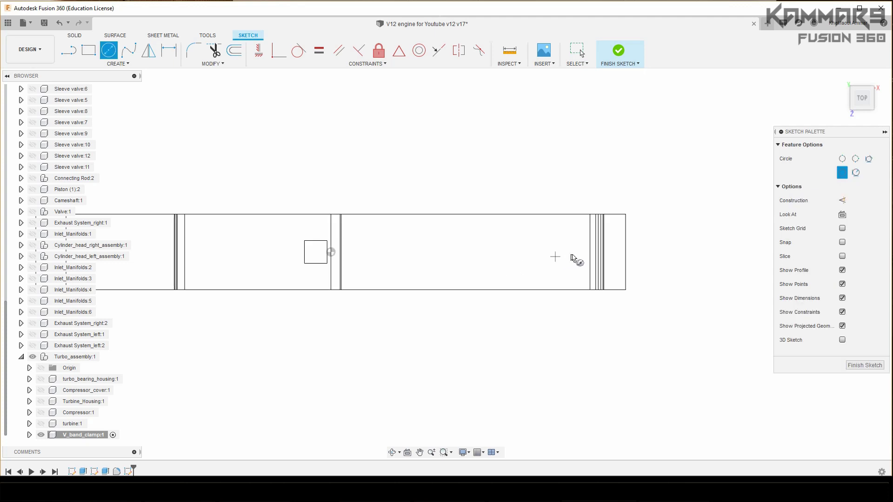
click(580, 254)
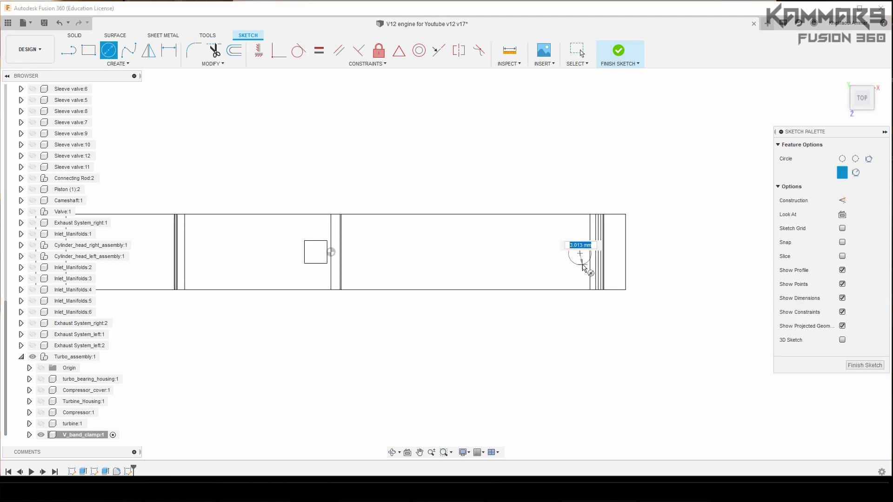
text(2)
key(Return)
key(Escape)
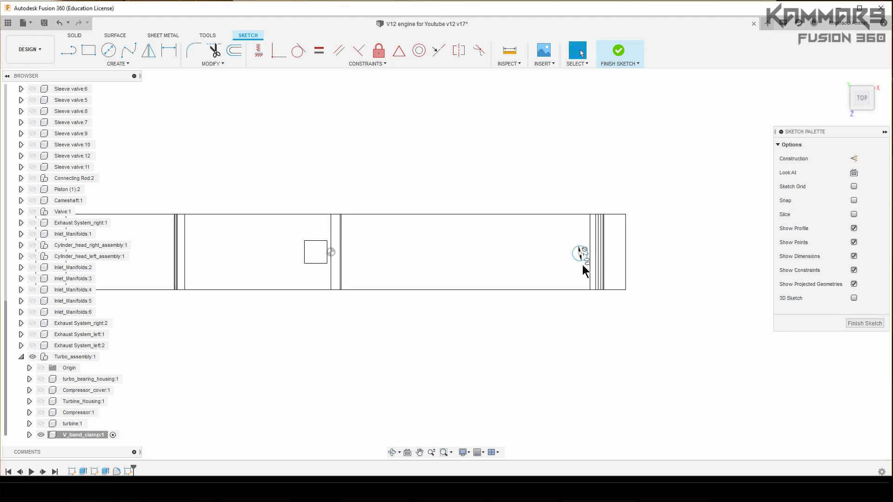
Align the circle's center horizontally with the sketch origin using a Horizontal/Vertical constraint
scroll(566, 249, up, 1)
click(259, 51)
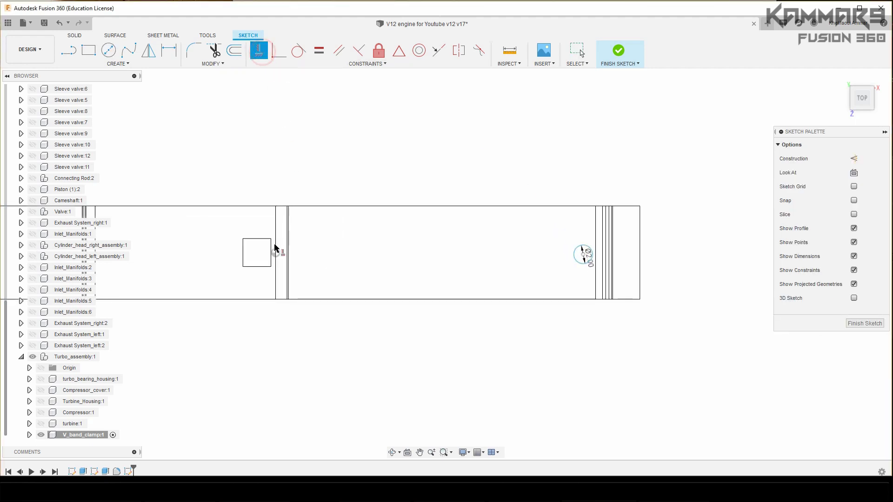
click(275, 254)
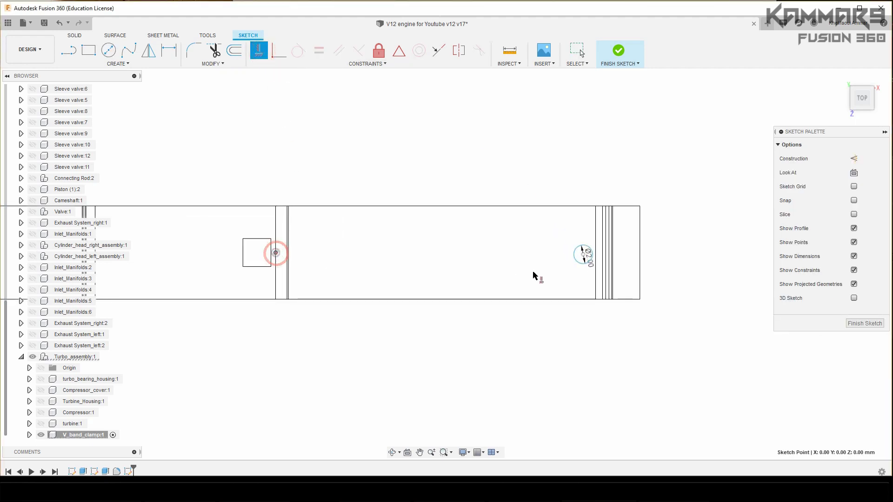
click(582, 255)
key(Escape)
Enable the sketch slice view and move the circle just inside the ring's cross-section, its center at about X 34 mm
mouse_move(563, 281)
shift+middle_down()
mouse_move(556, 255)
mouse_move(568, 240)
mouse_move(577, 245)
mouse_move(566, 259)
shift+middle_up()
scroll(577, 254, up, 1)
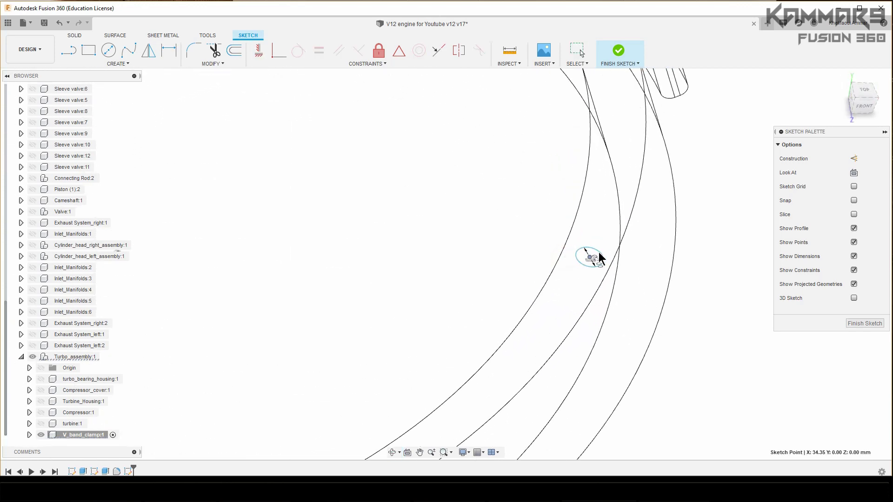
mouse_move(610, 254)
shift+middle_down()
mouse_move(592, 255)
mouse_move(549, 201)
mouse_move(562, 198)
mouse_move(600, 233)
shift+middle_up()
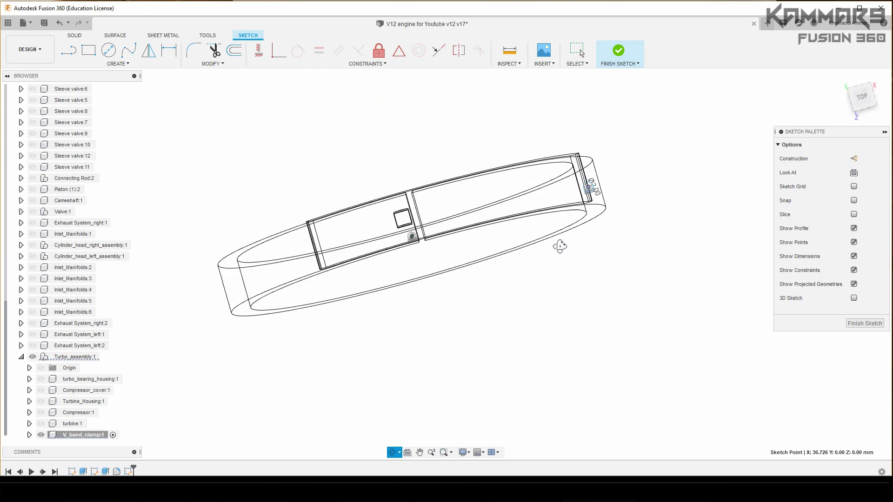
click(853, 214)
click(862, 97)
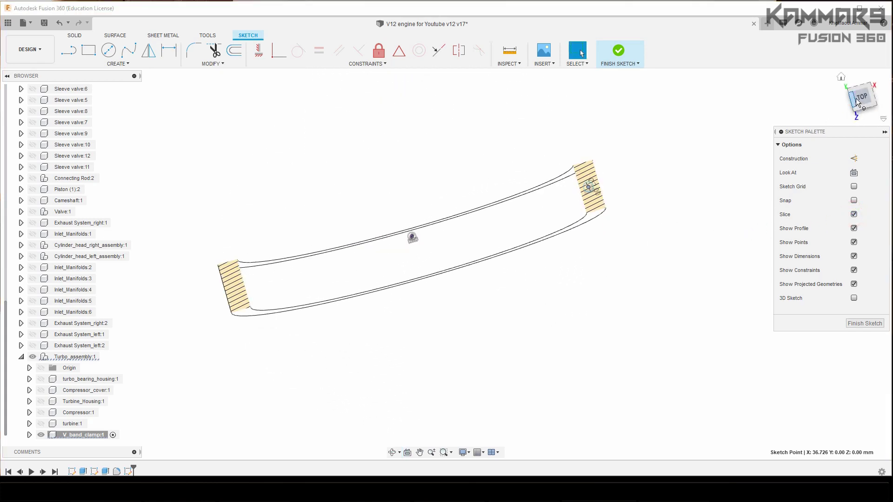
scroll(587, 232, up, 3)
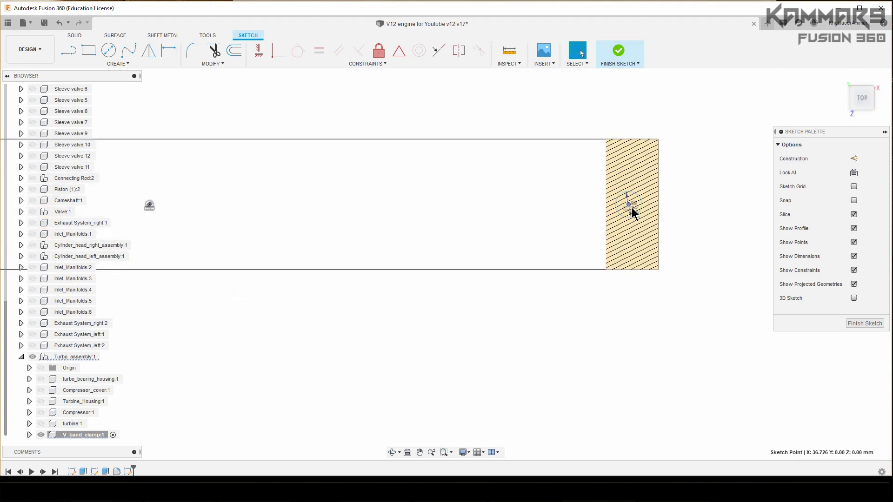
drag(623, 206, 605, 210)
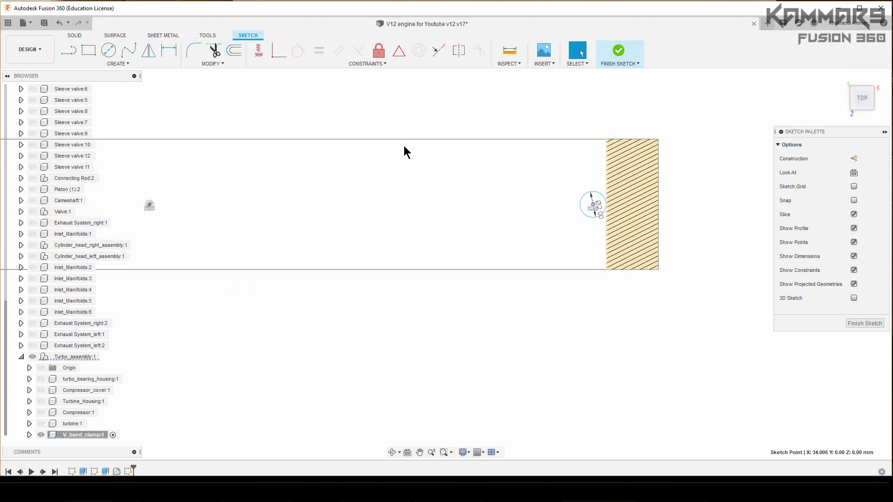
click(278, 49)
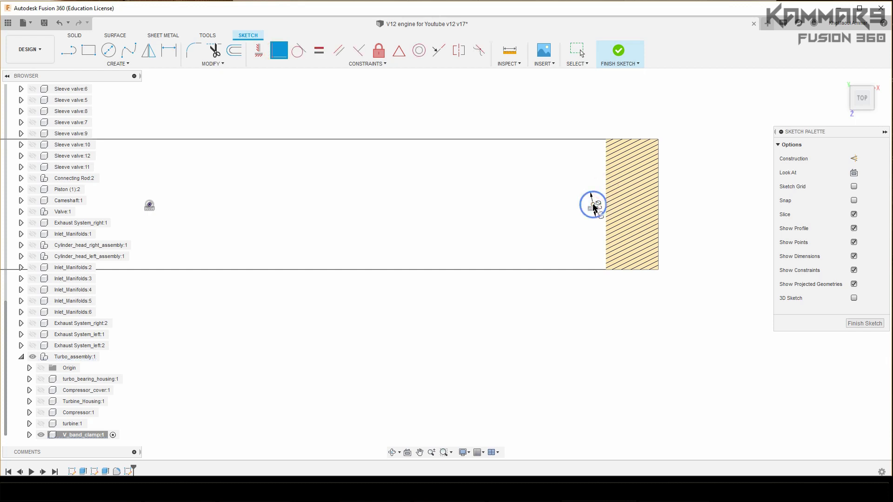
key(p)
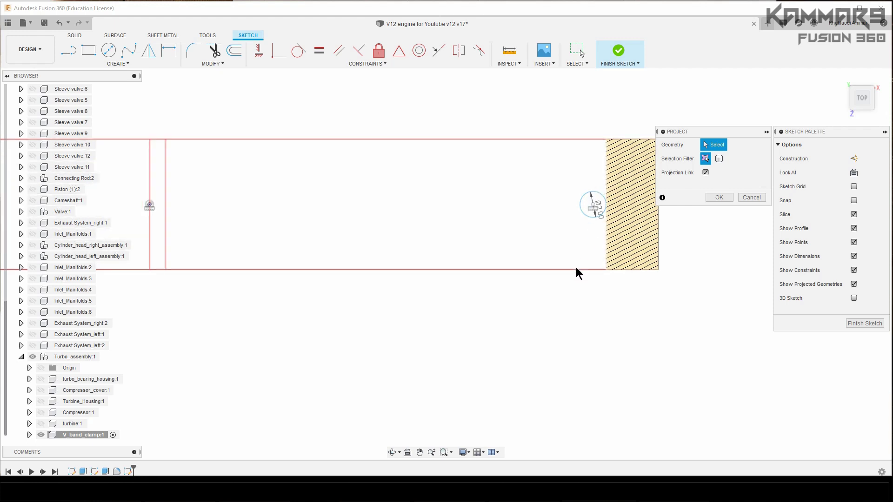
mouse_move(574, 273)
shift+middle_down()
mouse_move(572, 261)
mouse_move(583, 261)
shift+middle_up()
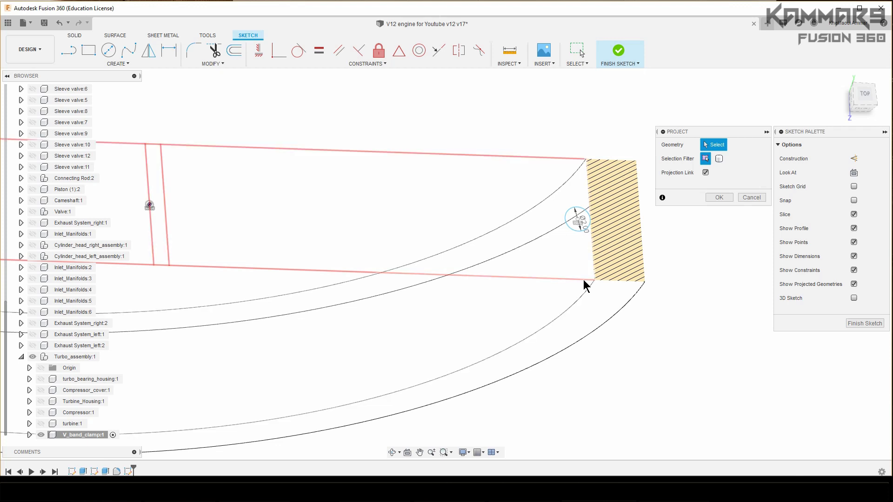
key(Escape)
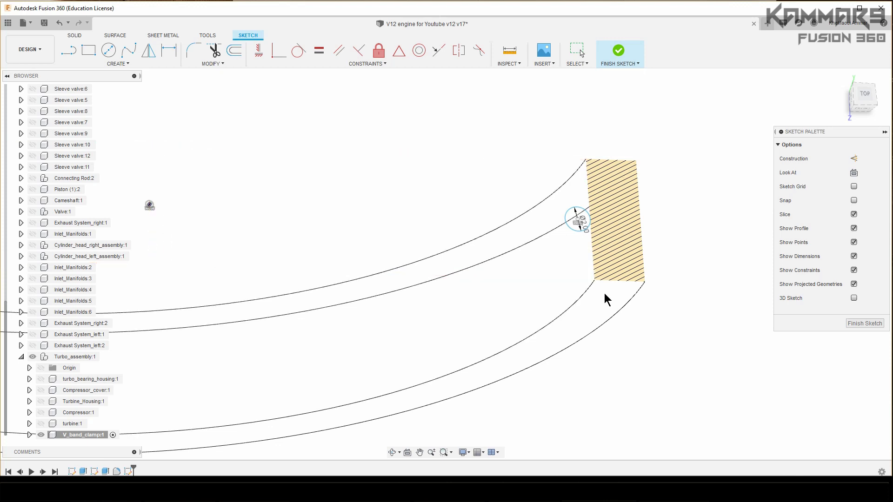
Dimension the circle's center 35 mm from the sketch origin and finish the sketch
key(d)
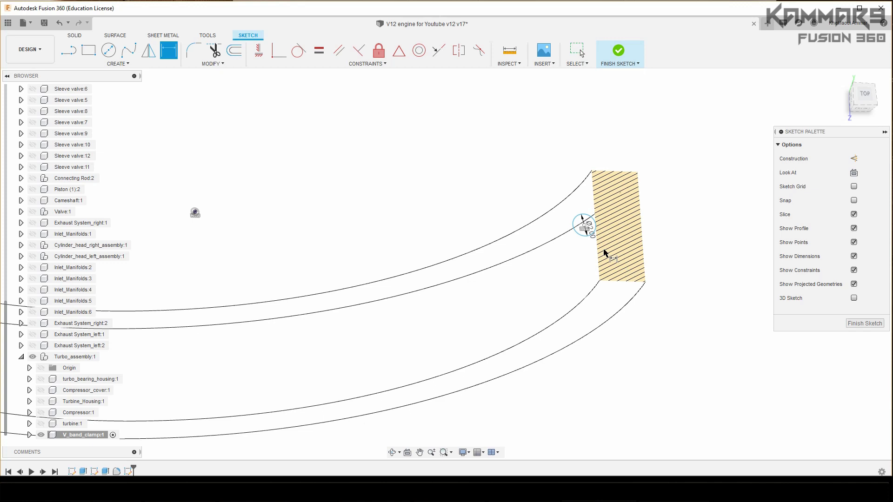
click(585, 228)
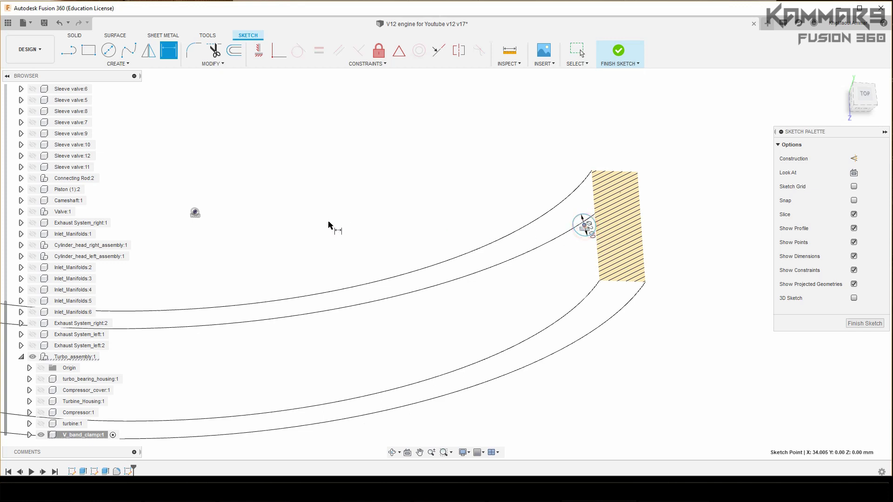
click(194, 212)
click(402, 203)
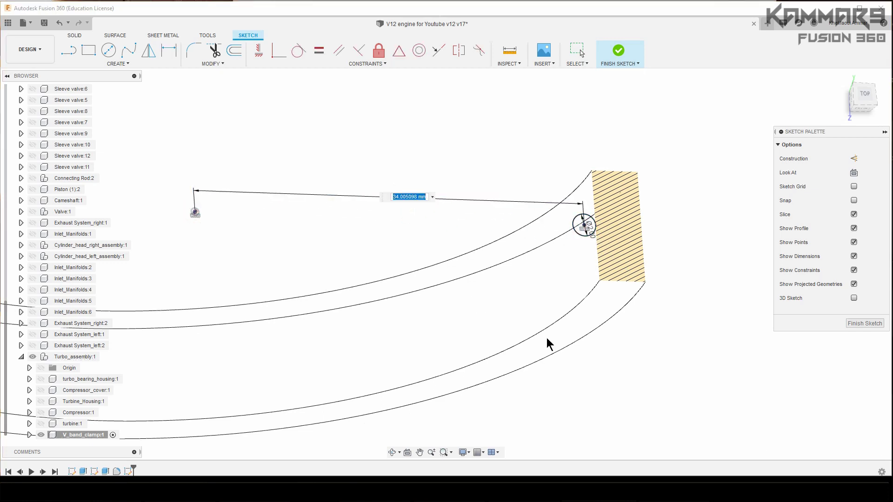
text(35)
key(Return)
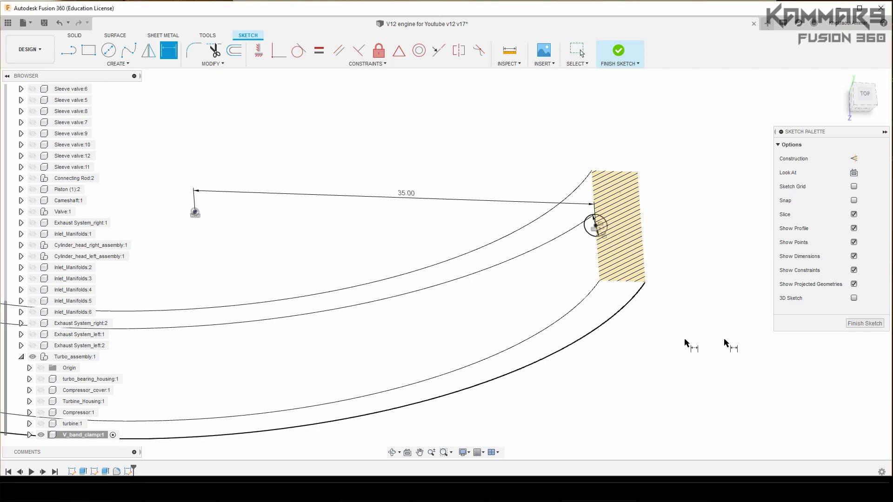
click(850, 323)
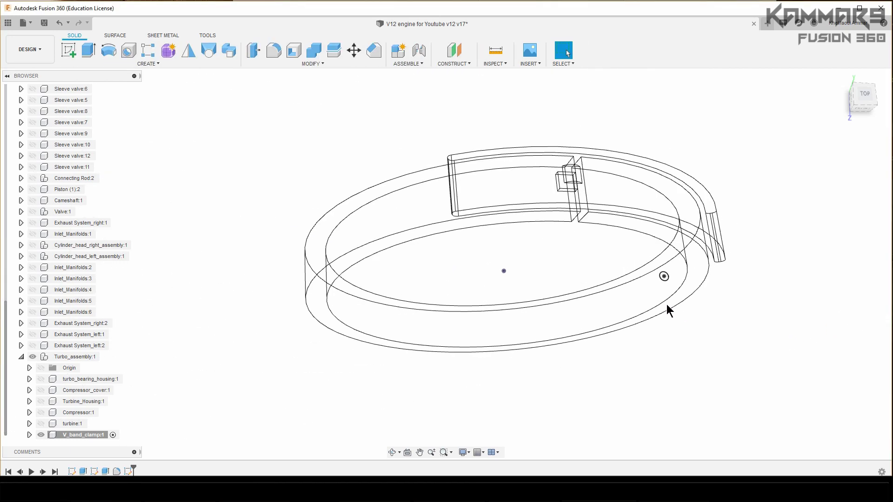
Return to the shaded display and revolve the circle 360 degrees about the ring's central Z axis as a cut, forming an inner groove
shift+middle_drag(667, 305, 643, 292)
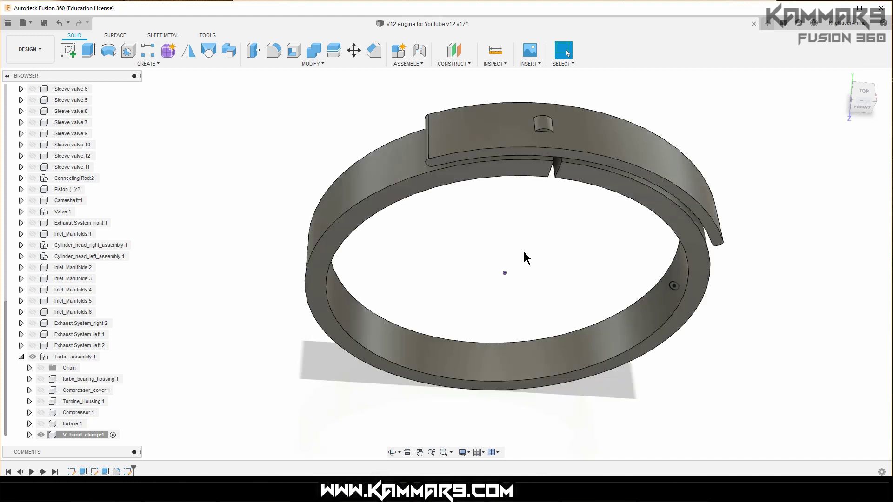
click(109, 50)
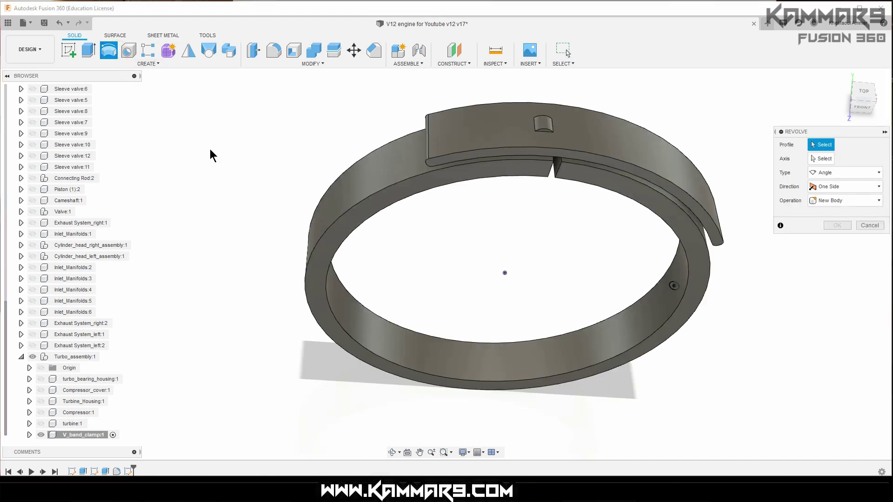
click(674, 286)
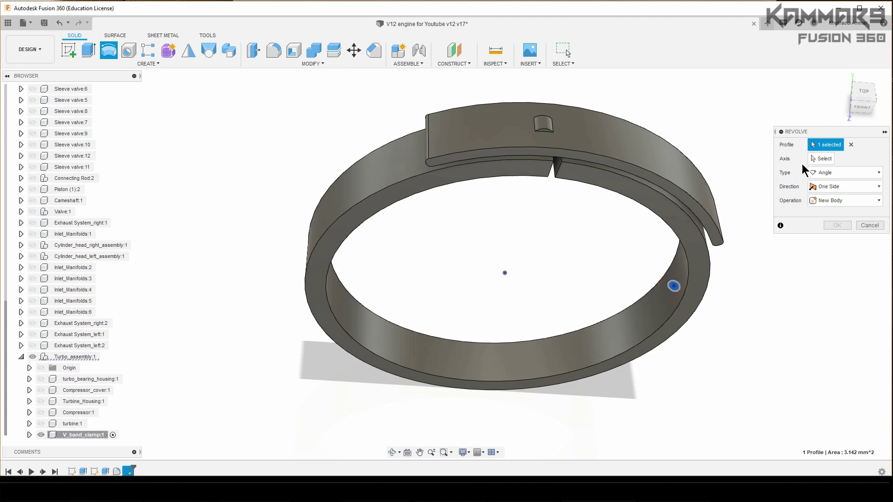
click(821, 158)
click(507, 291)
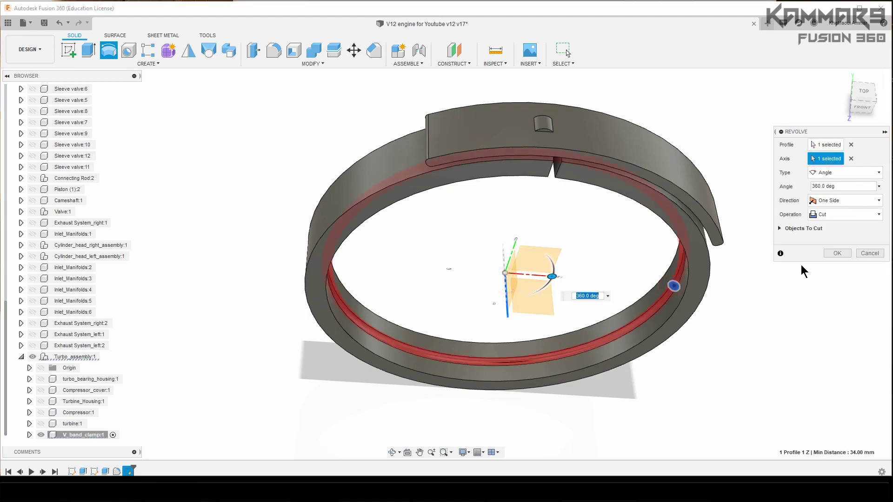
click(828, 253)
click(789, 326)
shift+middle_drag(700, 332, 661, 332)
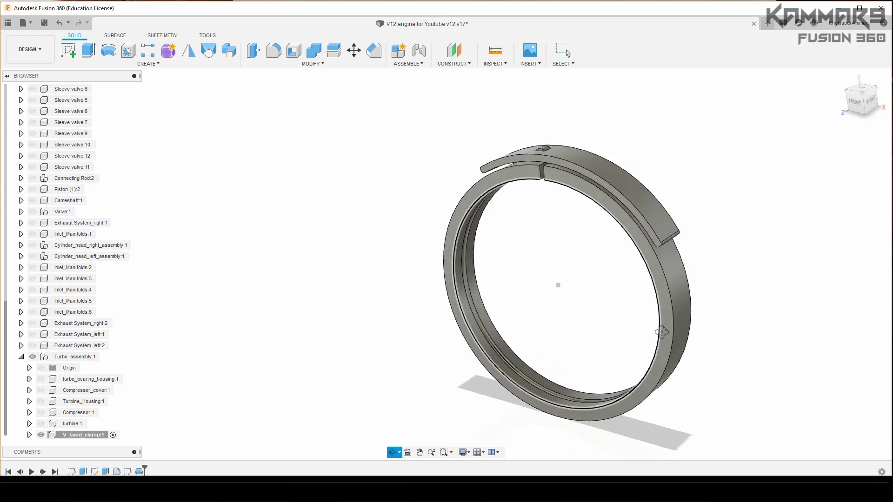
key(Escape)
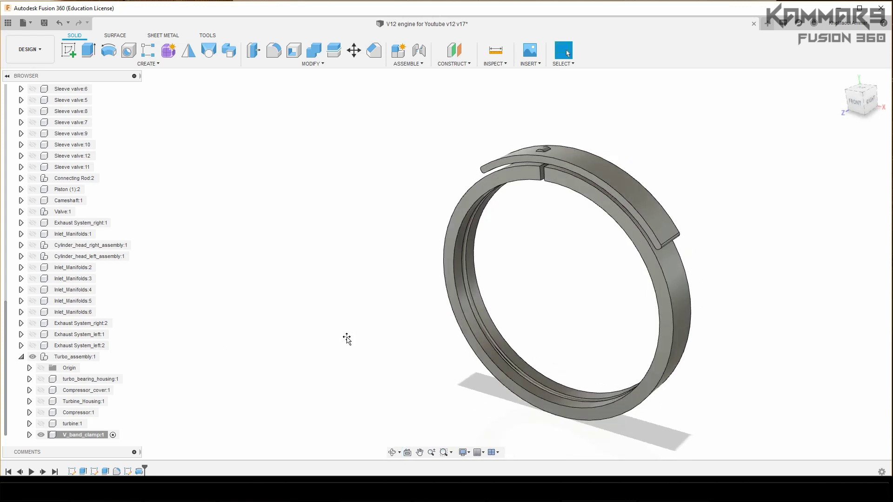
Fillet the two outer circular edges of the clamp ring with a 2 mm constant radius
shift+middle_drag(617, 308, 776, 309)
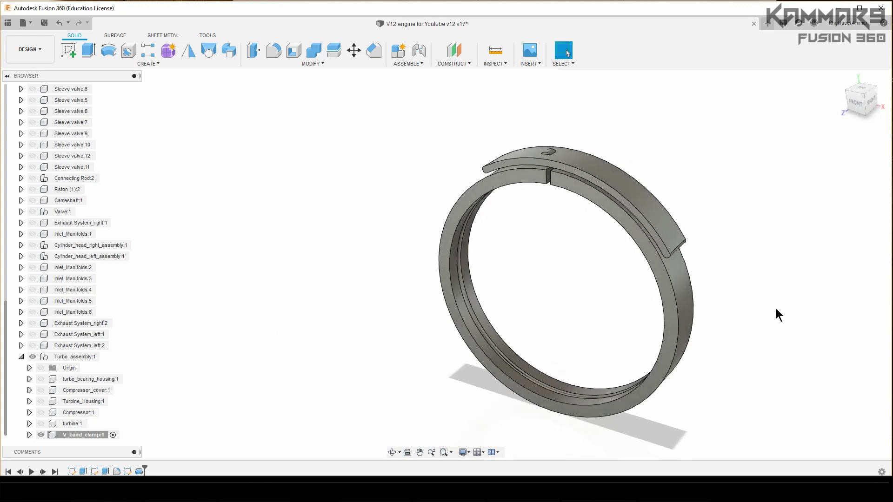
click(668, 375)
key(f)
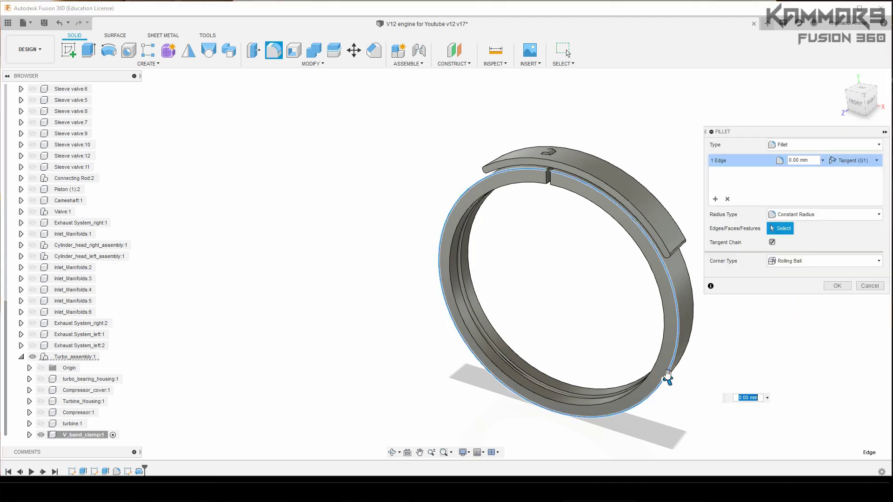
text(2)
click(692, 332)
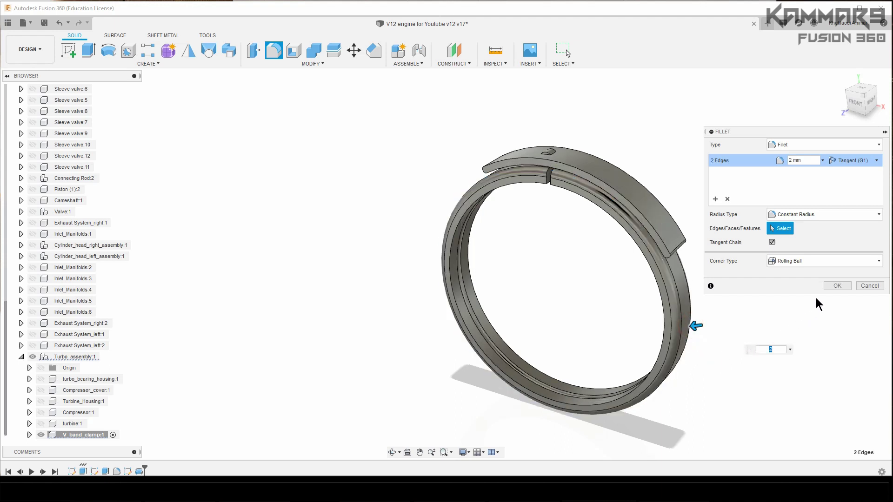
click(837, 286)
Save the design with the finished clamp ring
shift+middle_drag(509, 315, 697, 365)
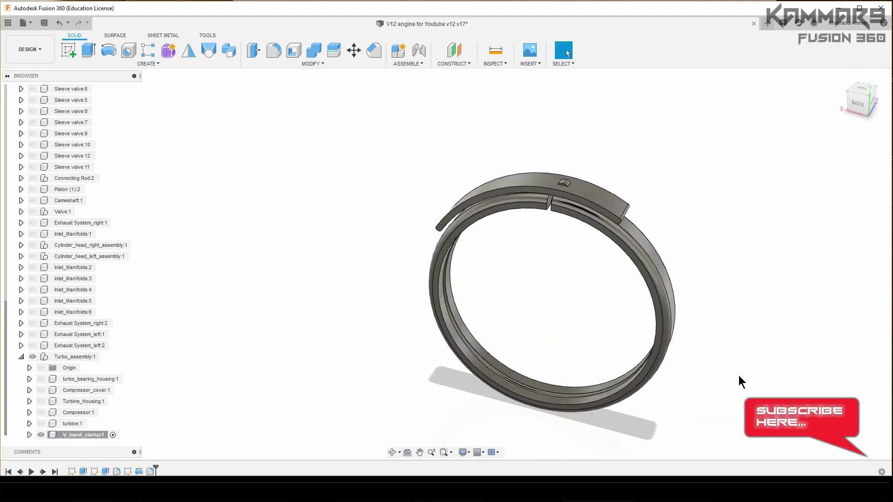
click(44, 22)
click(445, 257)
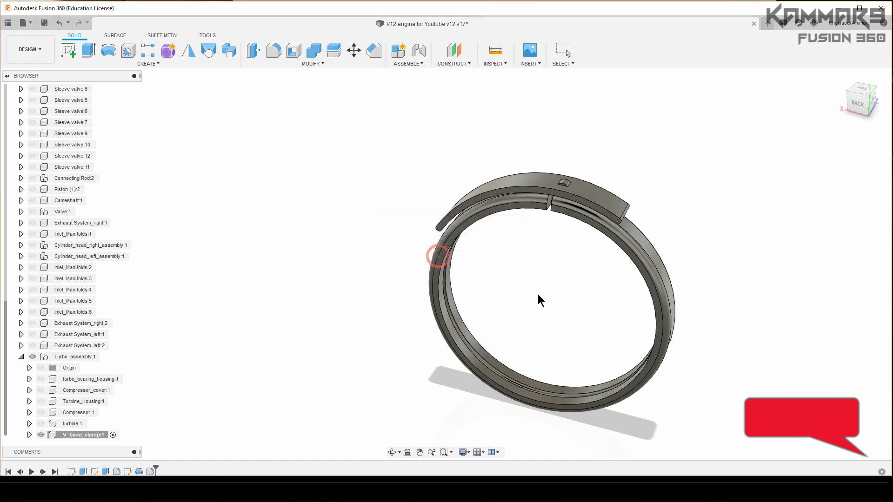